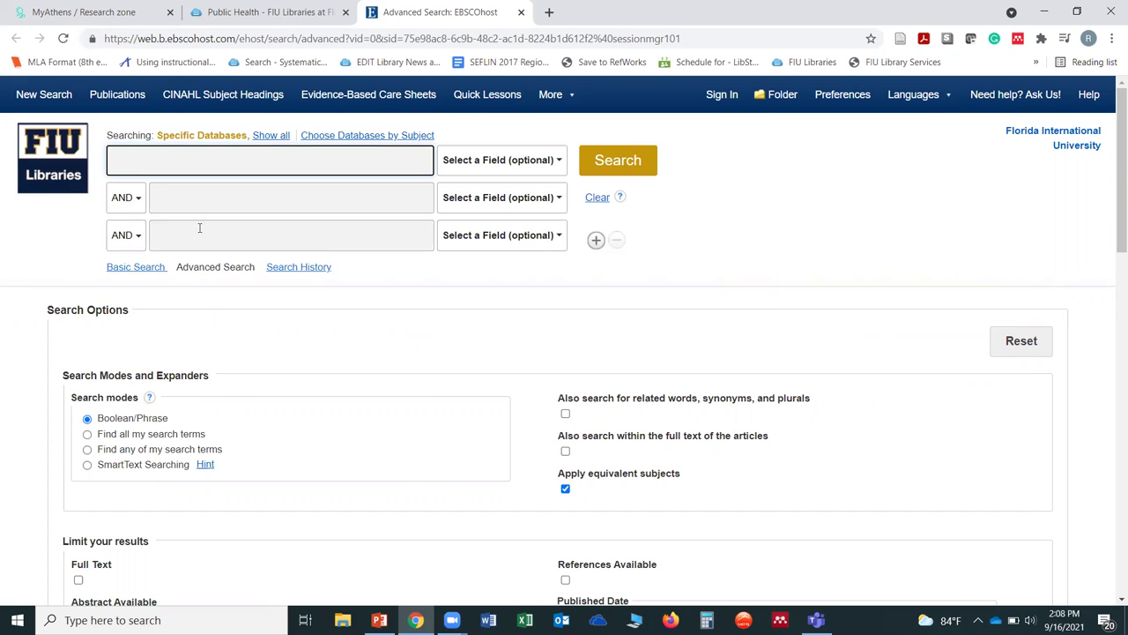
Enter 'primary care' in the first search box and accept the suggestion with primary health care, primary healthcare, general practice and gp synonyms.
{"action": "type", "text": "prin"}
{"action": "key", "text": "BackSpace"}
{"action": "type", "text": "mary "}
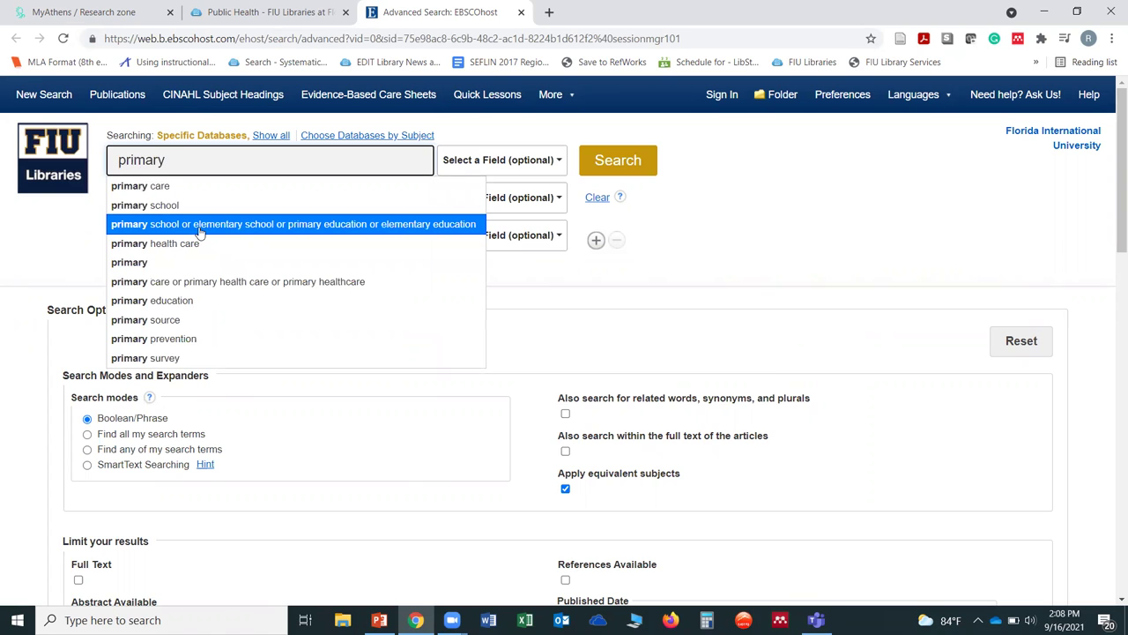
{"action": "type", "text": "care"}
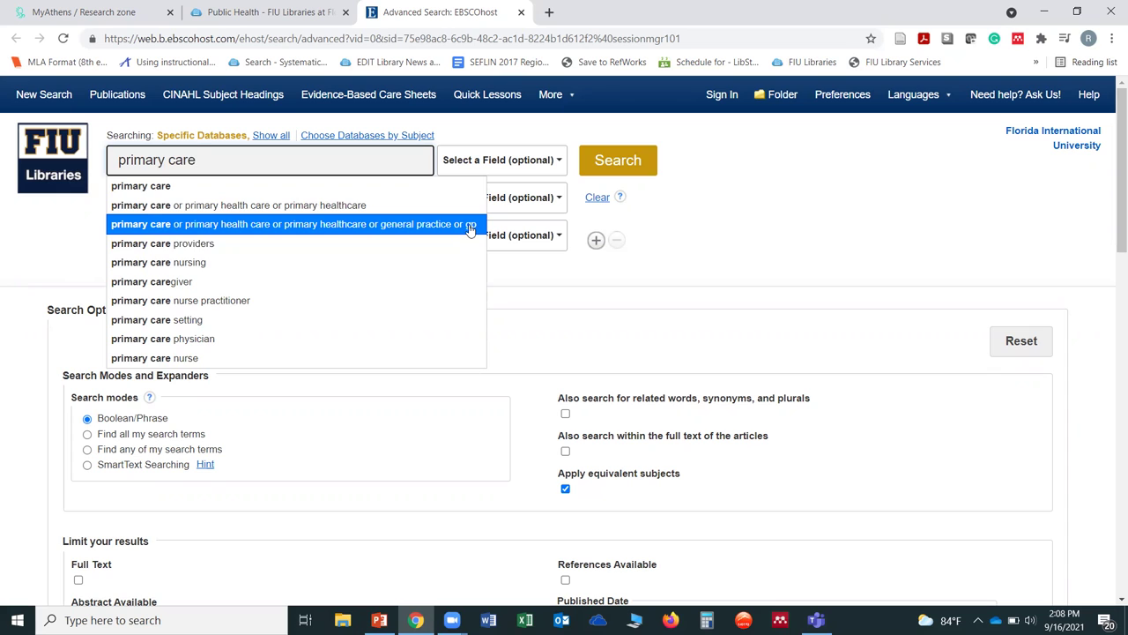
{"action": "left_click", "coordinate": [431, 227]}
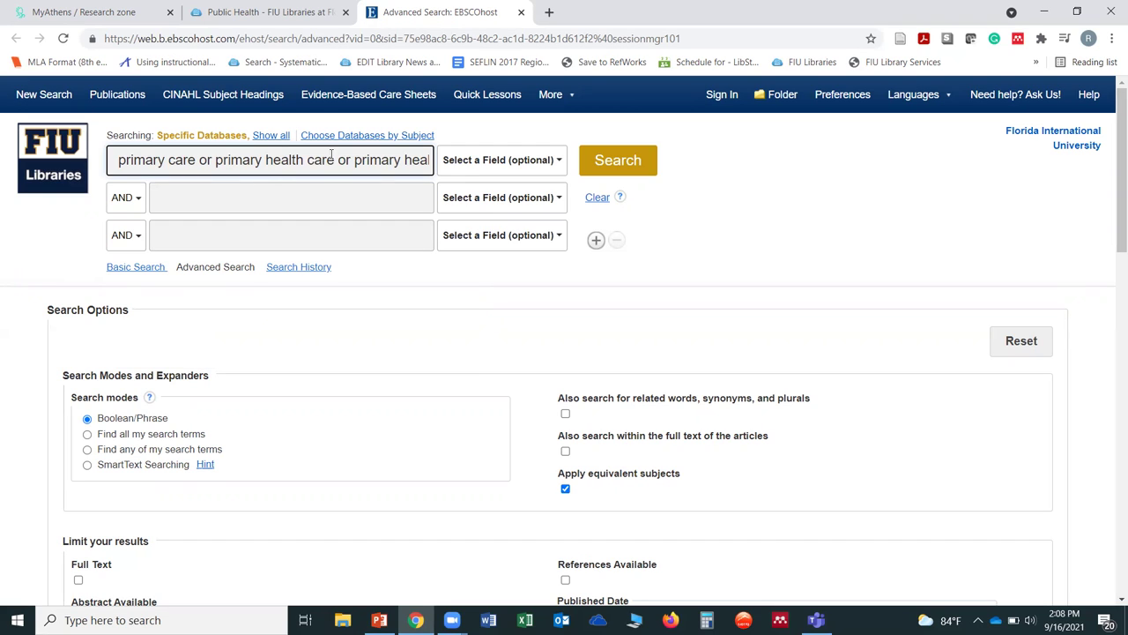
{"action": "left_click", "coordinate": [122, 199]}
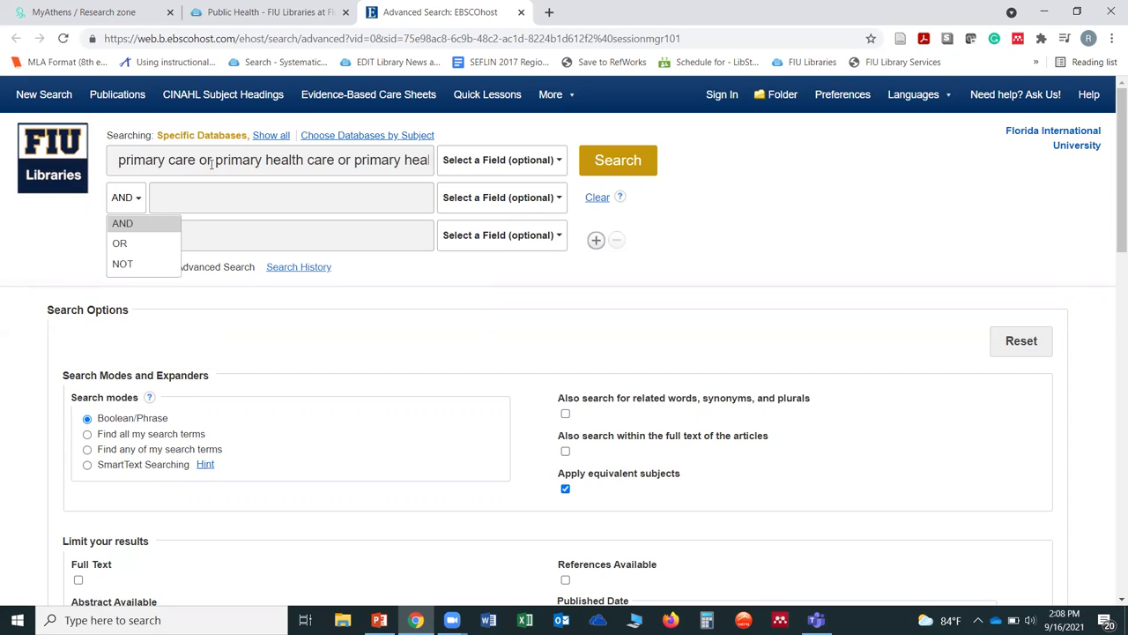
{"action": "left_click", "coordinate": [129, 246]}
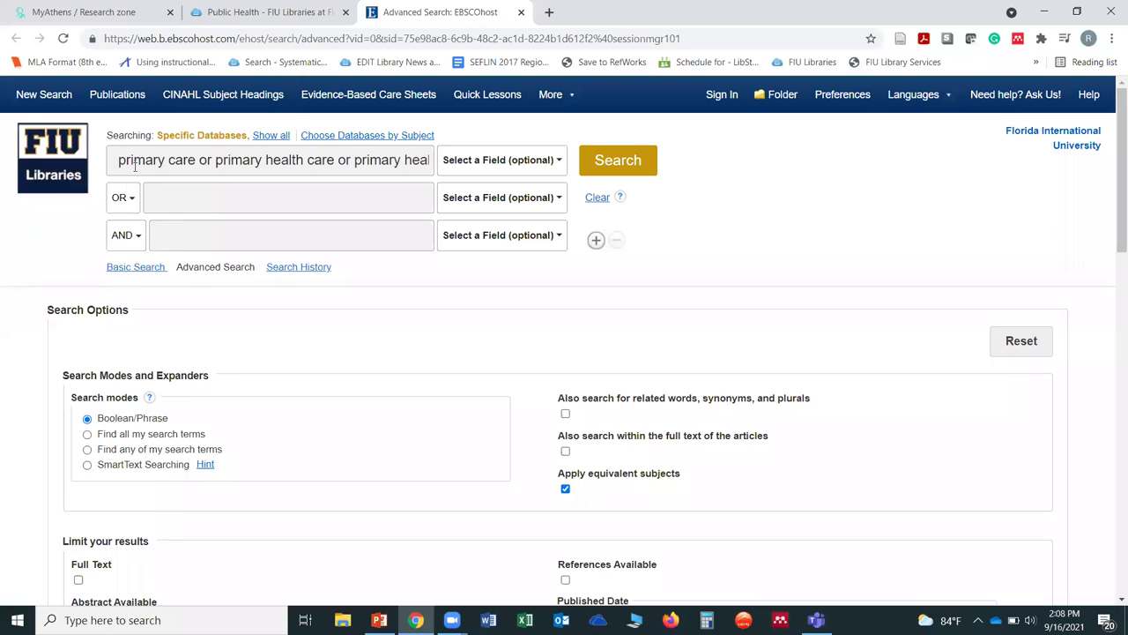
{"action": "left_click", "coordinate": [212, 197]}
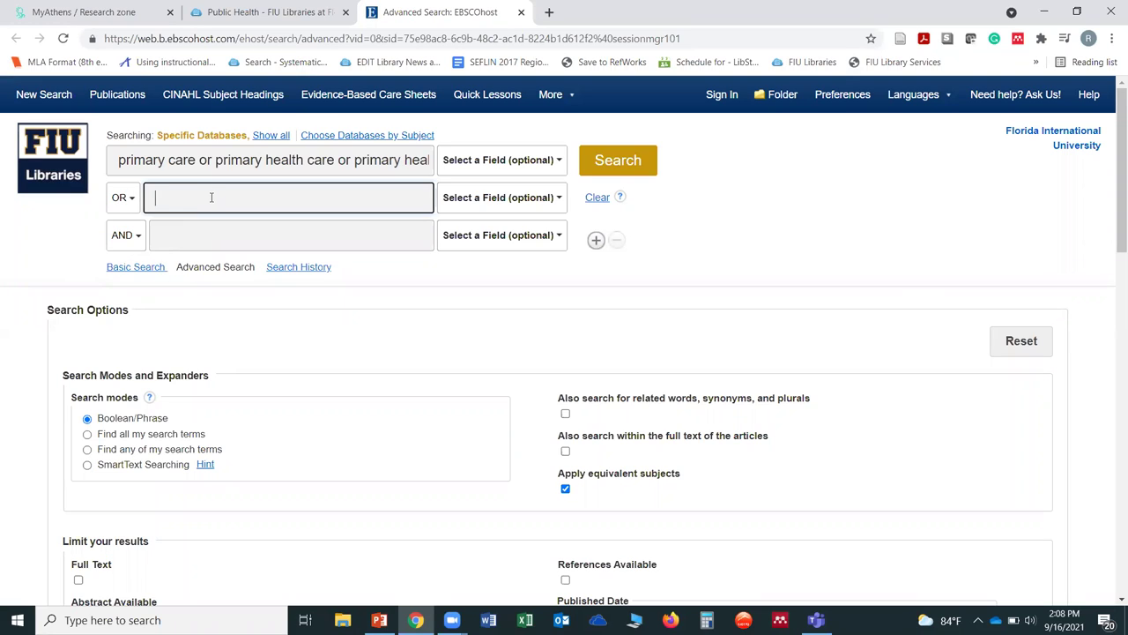
{"action": "left_click", "coordinate": [131, 201]}
{"action": "left_click", "coordinate": [125, 225]}
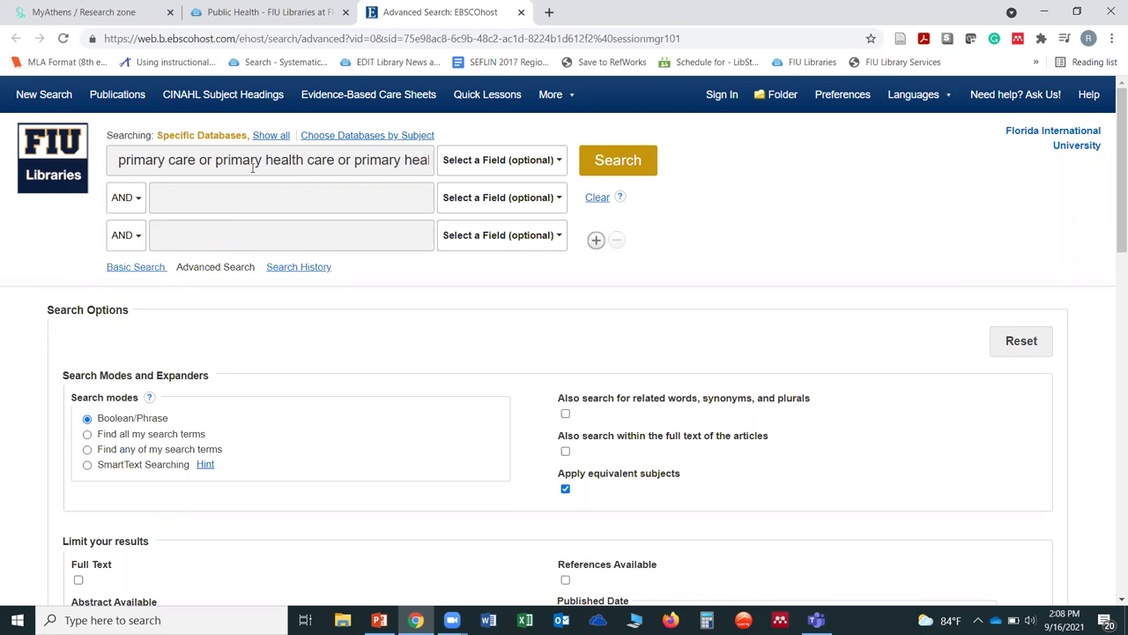
Fill the second search row with the 'covid-19 or coronavirus or 2019-ncov or sars-cov-2 or cov-19' suggestion.
{"action": "left_click", "coordinate": [206, 201]}
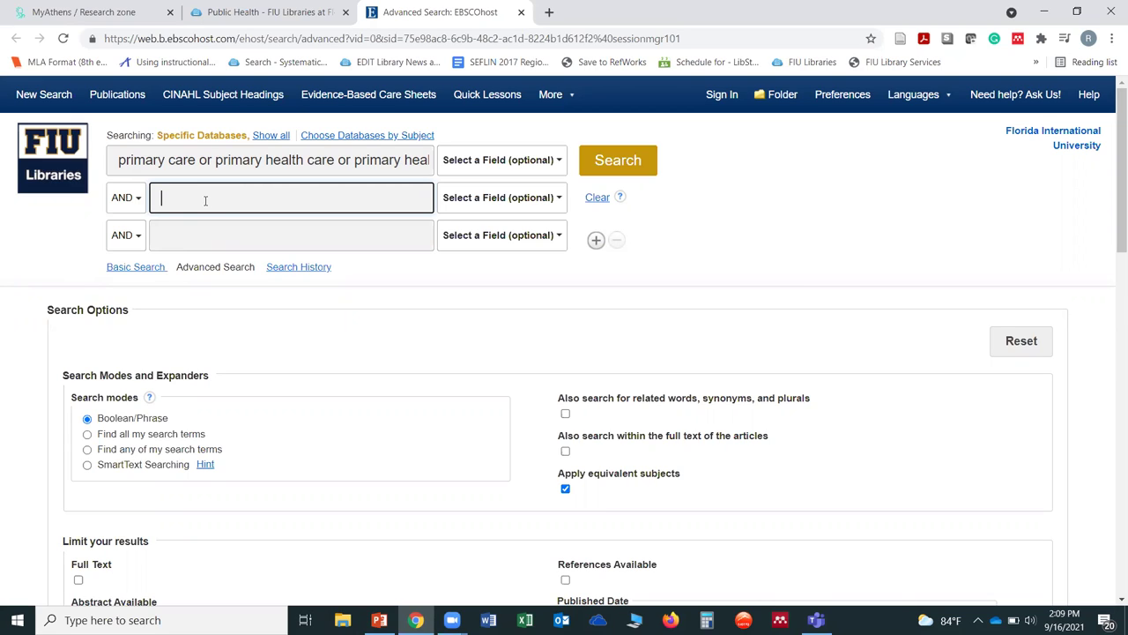
{"action": "type", "text": "covi"}
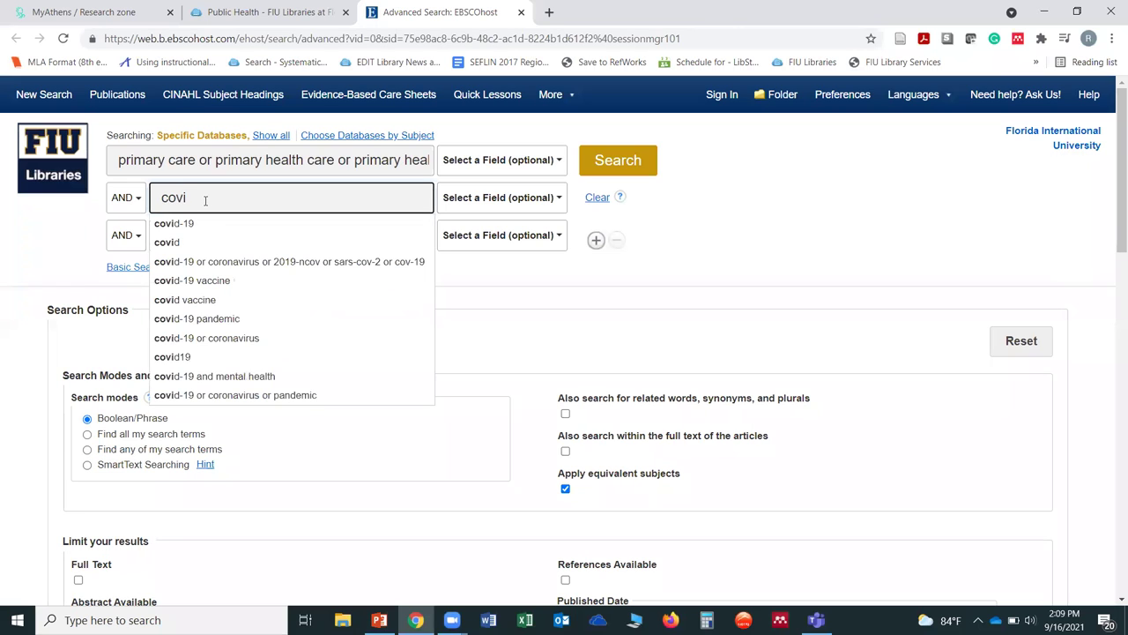
{"action": "type", "text": "d"}
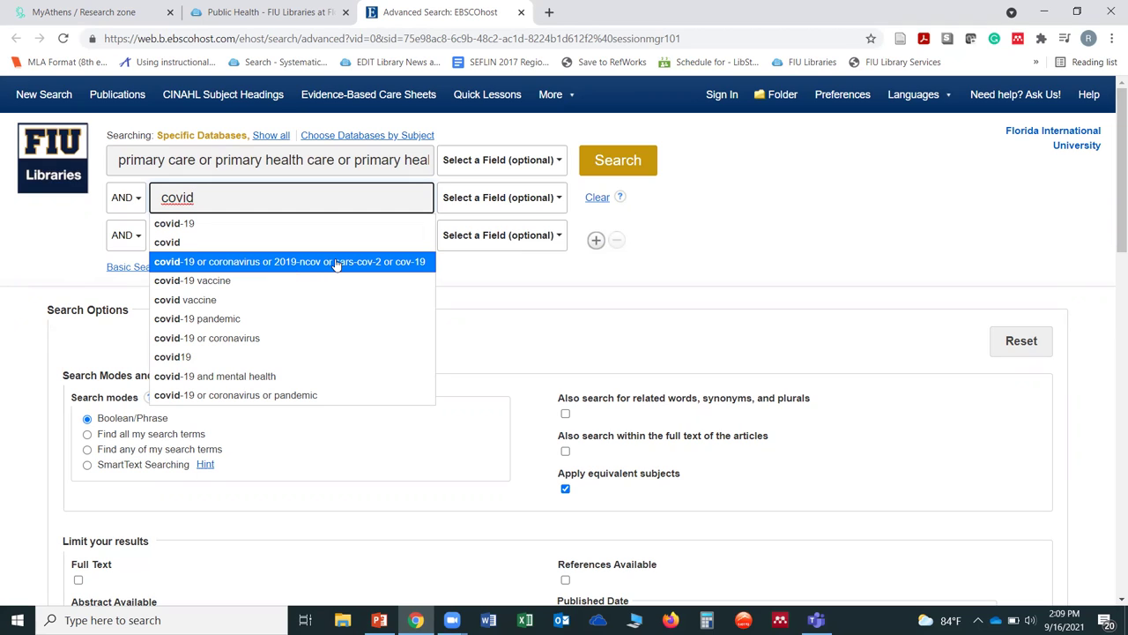
{"action": "left_click", "coordinate": [404, 261]}
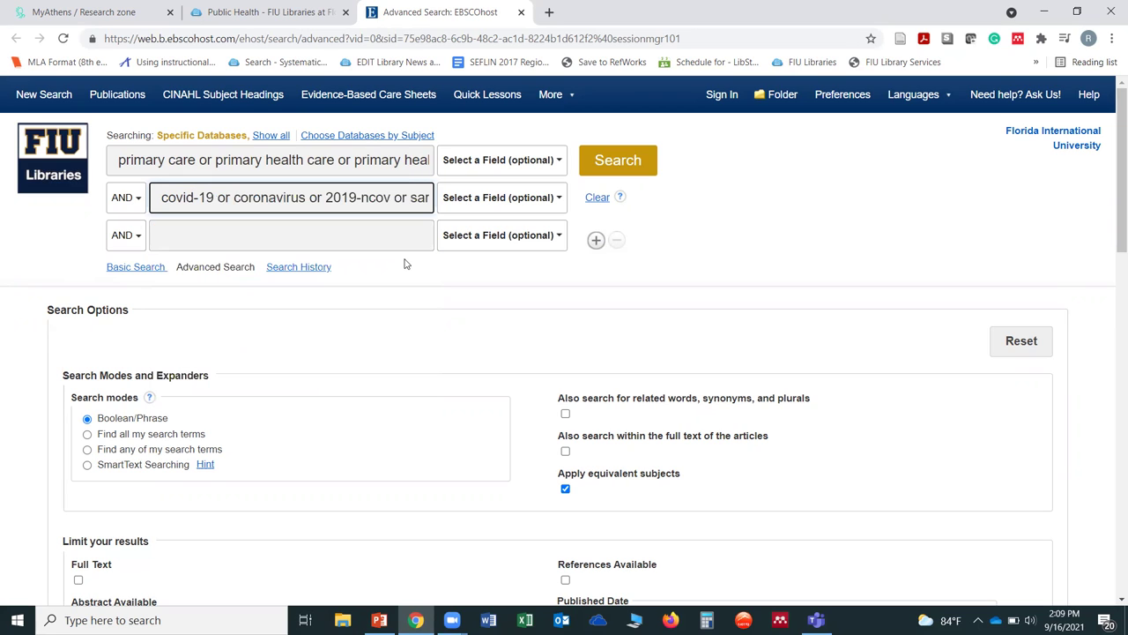
{"action": "left_click", "coordinate": [208, 240]}
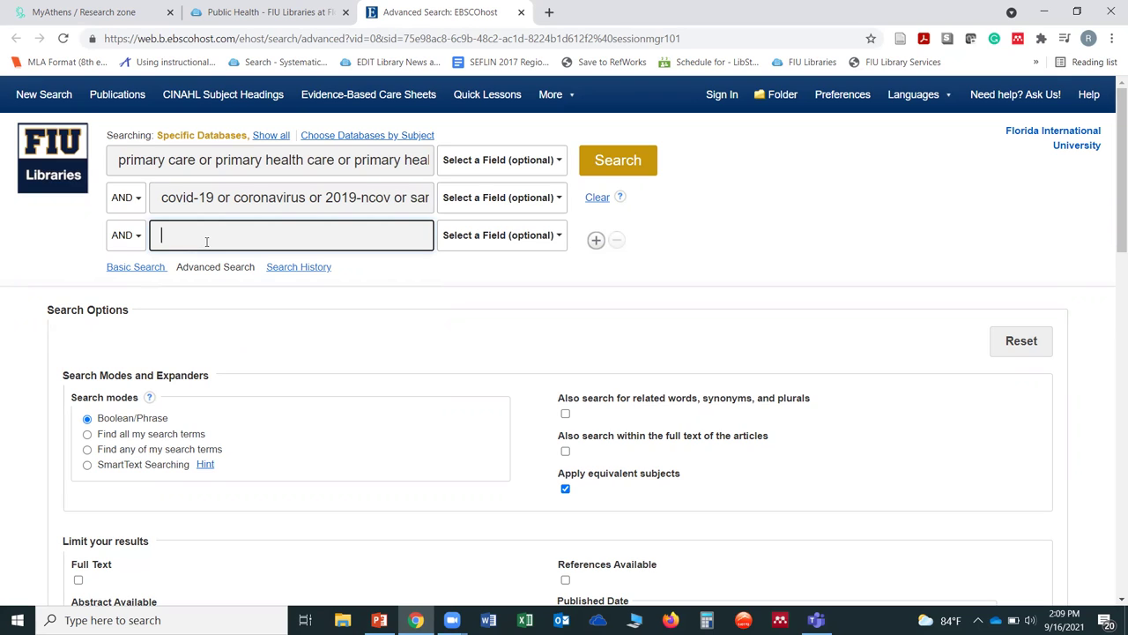
Enter 'elderly' in the third row and accept the elderly, aged, older, elder, geriatric suggestion.
{"action": "type", "text": "elderly"}
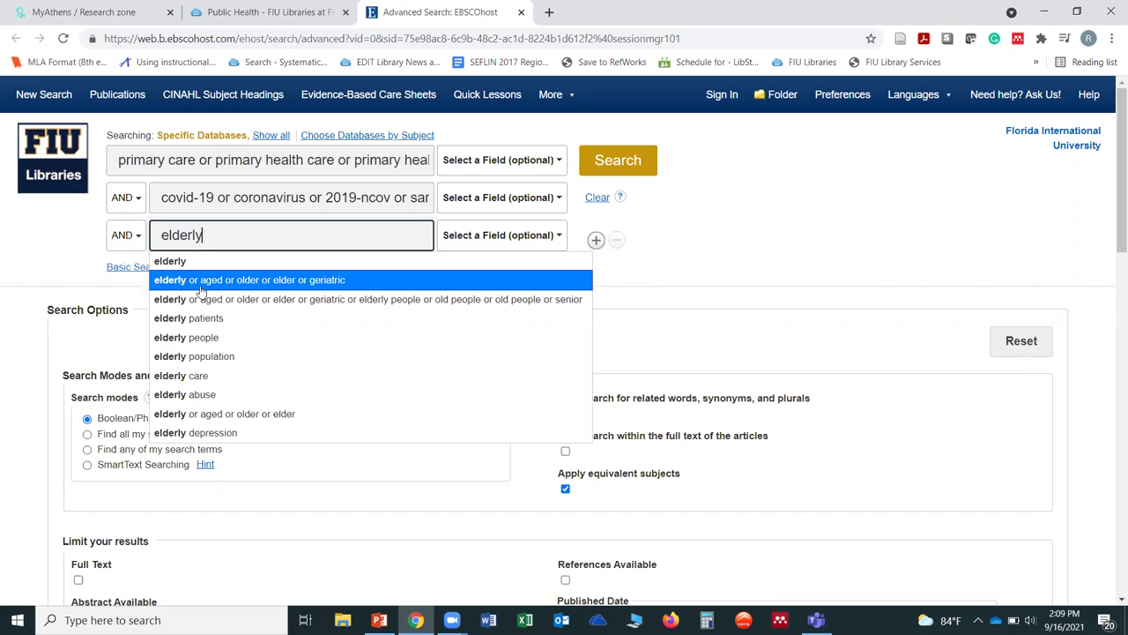
{"action": "left_click", "coordinate": [324, 280]}
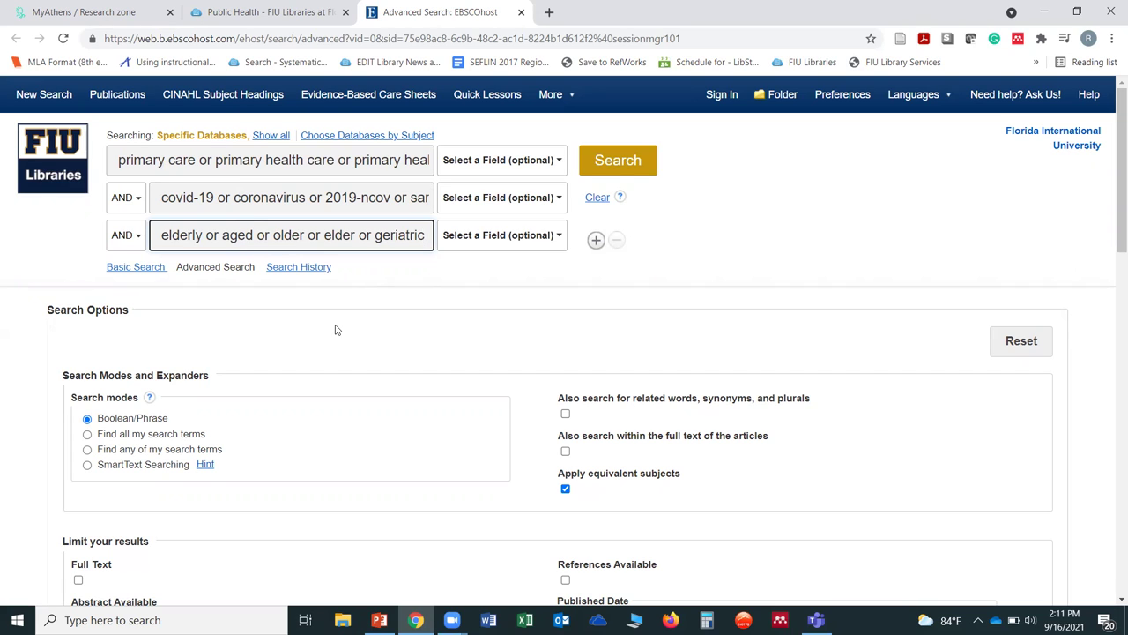
{"action": "scroll", "coordinate": [335, 330], "scroll_direction": "down", "scroll_amount": 2}
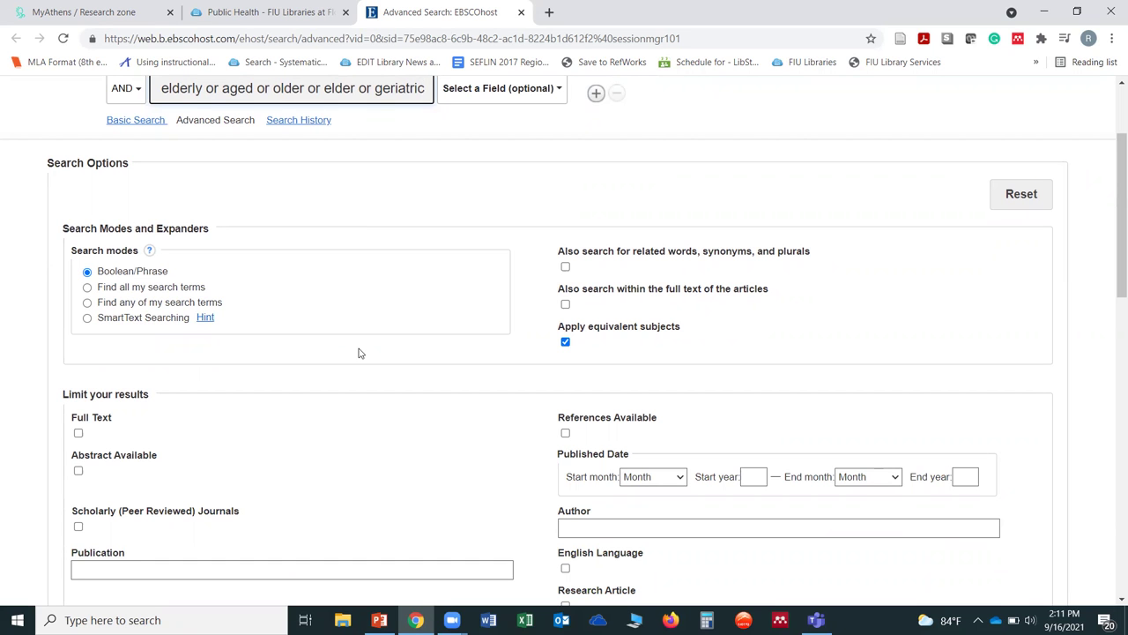
{"action": "scroll", "coordinate": [358, 353], "scroll_direction": "down", "scroll_amount": 6}
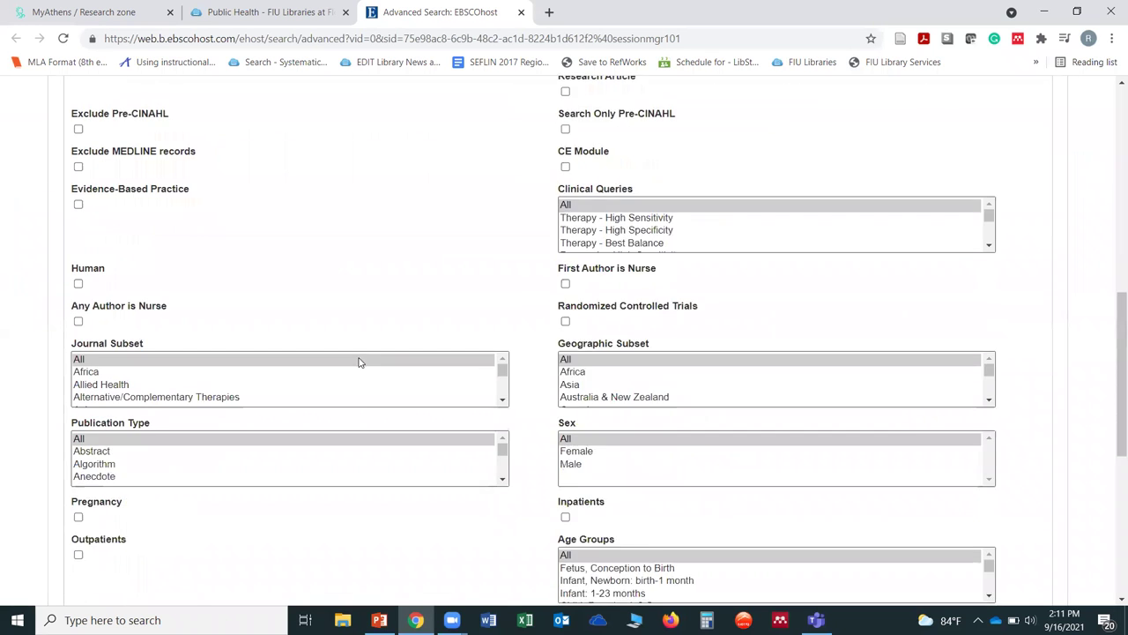
{"action": "scroll", "coordinate": [359, 361], "scroll_direction": "down", "scroll_amount": 1}
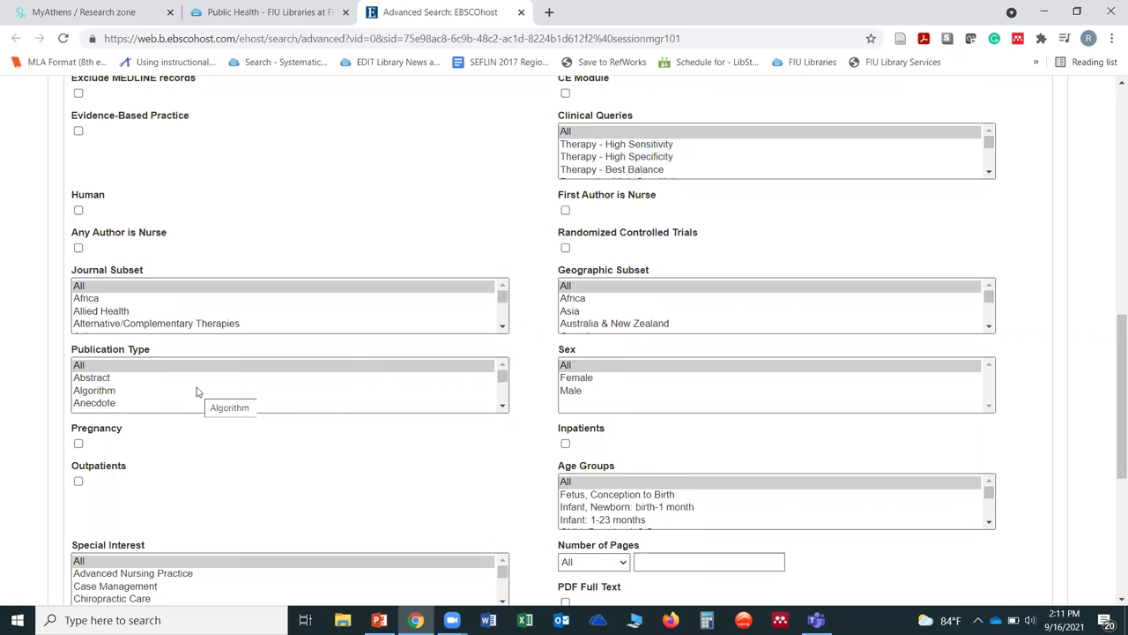
{"action": "scroll", "coordinate": [604, 220], "scroll_direction": "up", "scroll_amount": 3}
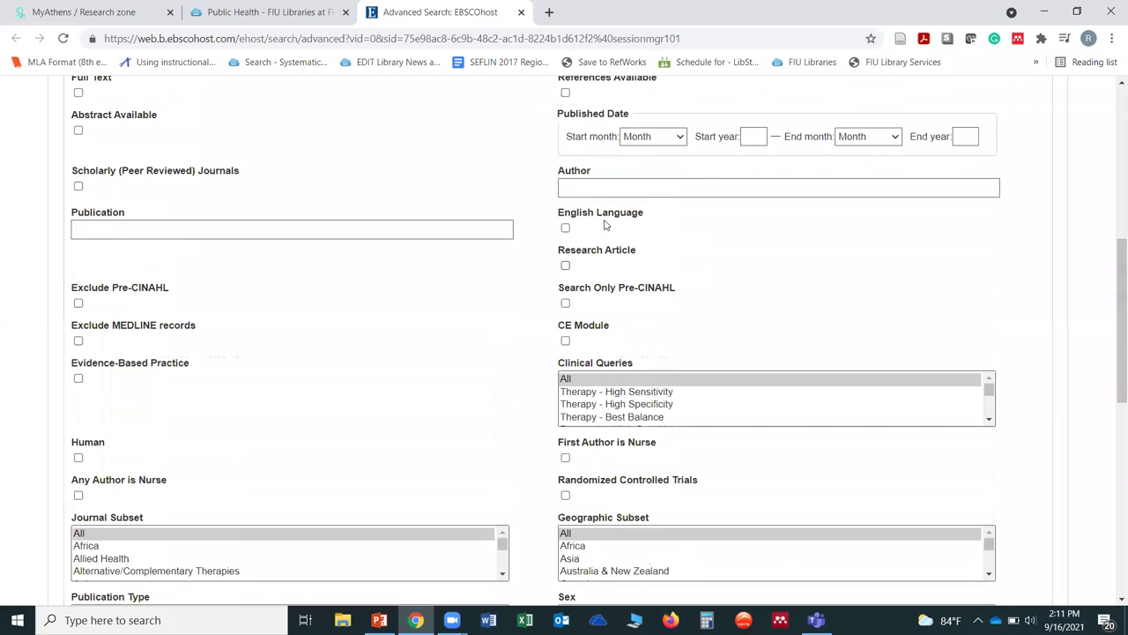
{"action": "scroll", "coordinate": [322, 350], "scroll_direction": "up", "scroll_amount": 5}
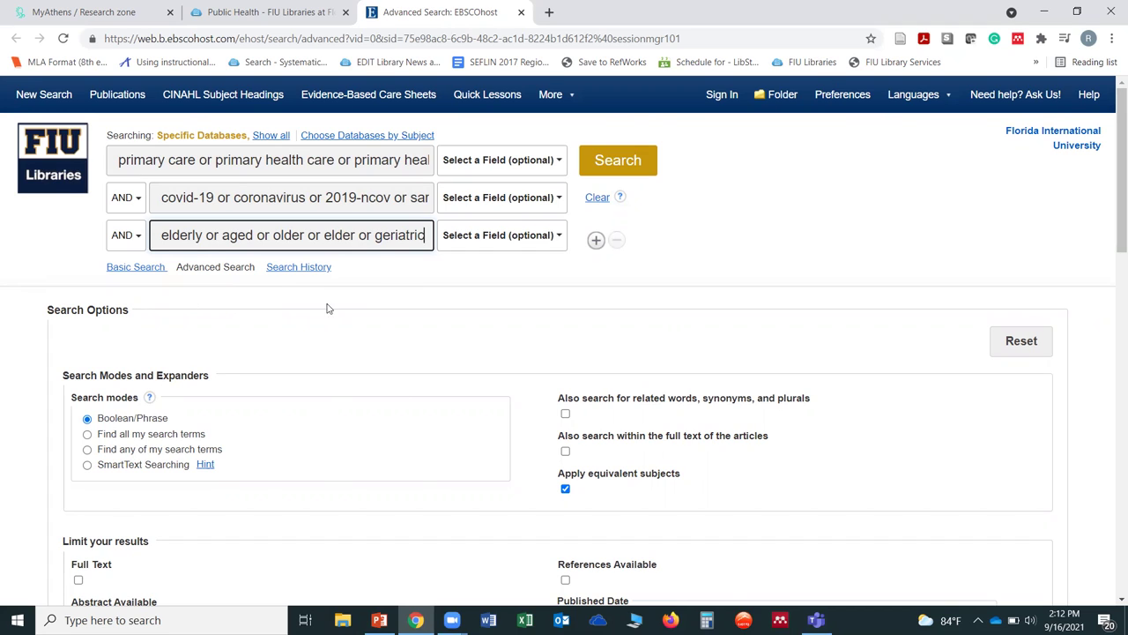
Run the combined three-concept search and review the 176 results and their HTML and PDF full-text links.
{"action": "left_click", "coordinate": [622, 162]}
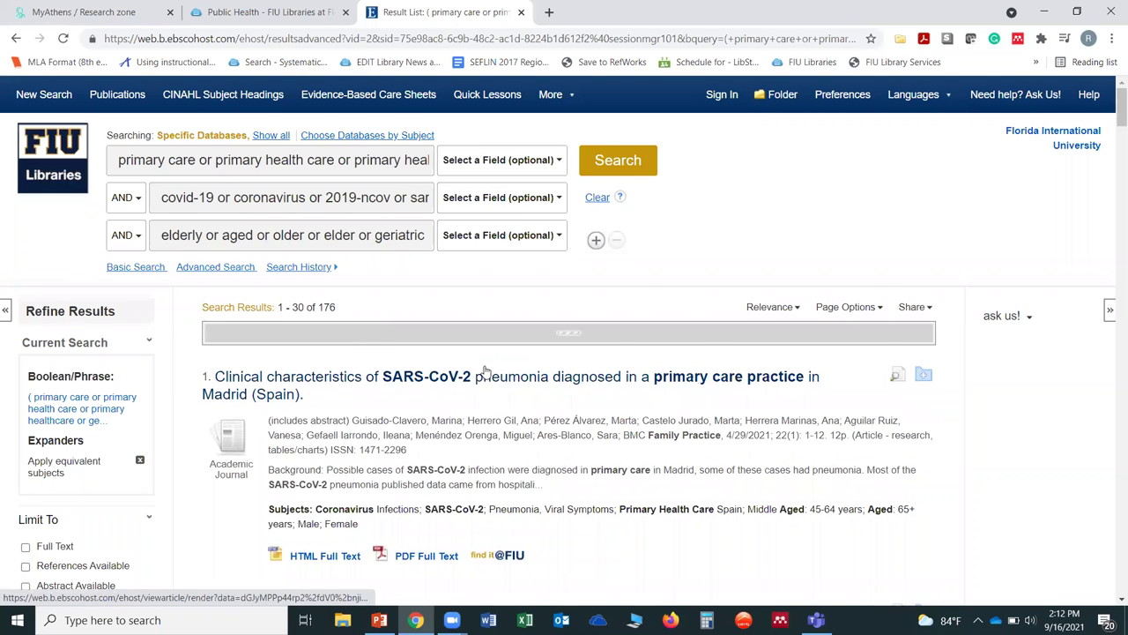
{"action": "scroll", "coordinate": [485, 370], "scroll_direction": "down", "scroll_amount": 2}
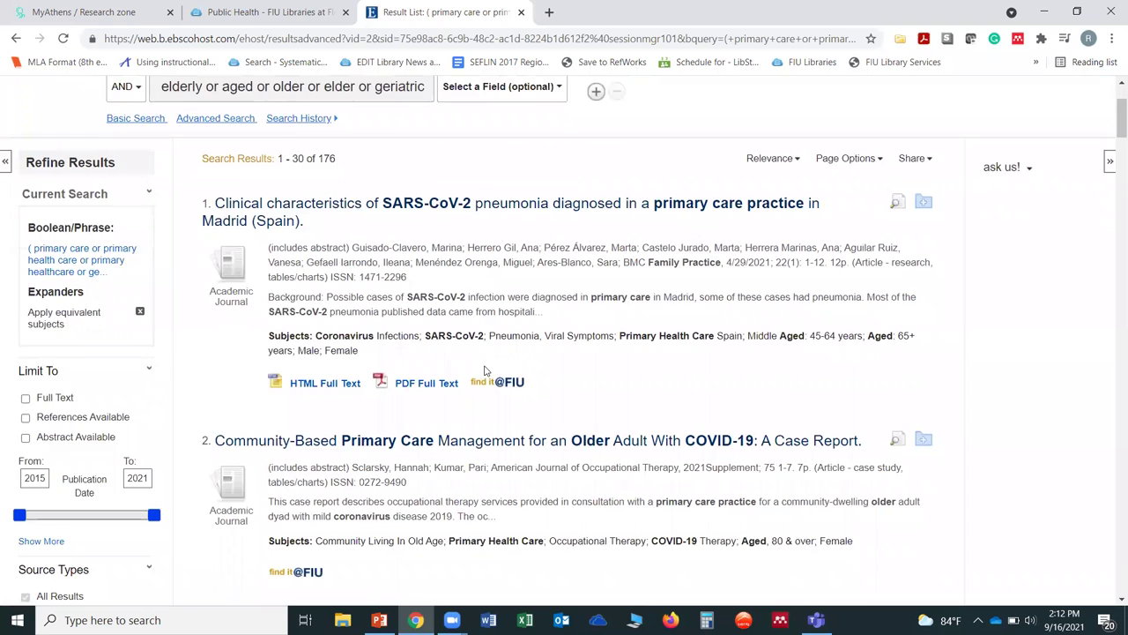
{"action": "scroll", "coordinate": [52, 348], "scroll_direction": "down", "scroll_amount": 1}
{"action": "scroll", "coordinate": [133, 469], "scroll_direction": "down", "scroll_amount": 1}
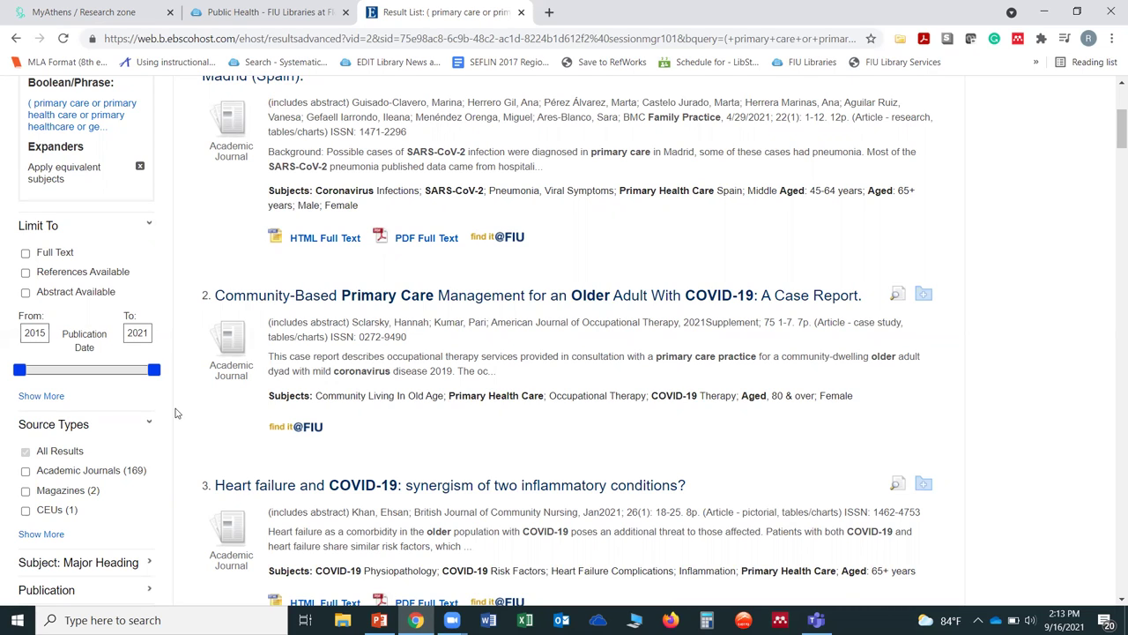
{"action": "scroll", "coordinate": [179, 397], "scroll_direction": "down", "scroll_amount": 2}
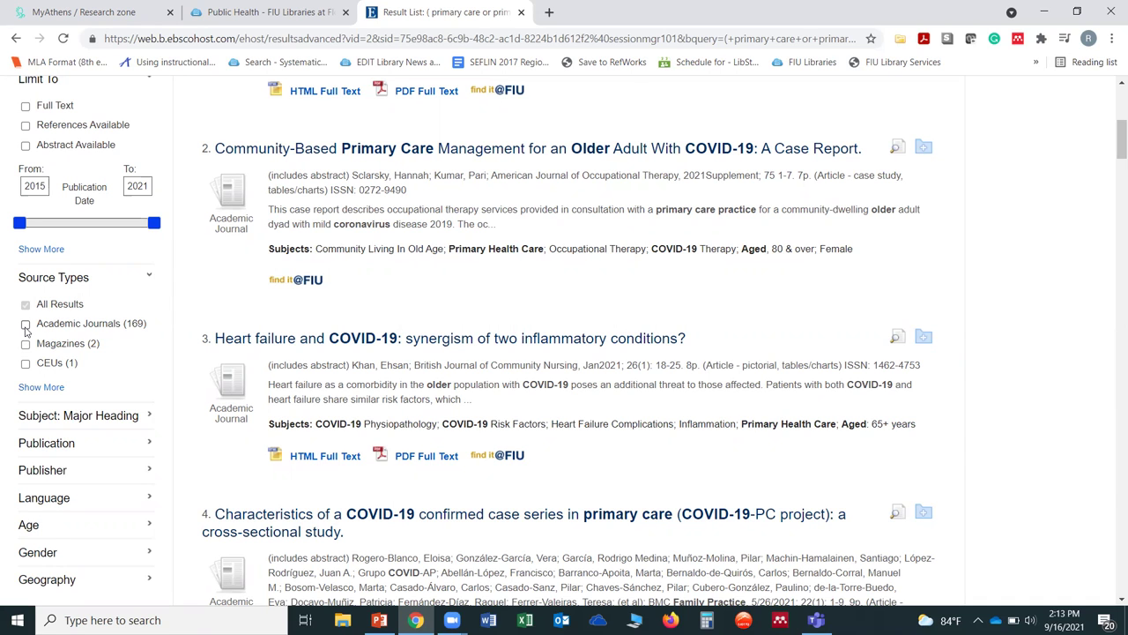
Limit the search results to Academic Journals.
{"action": "left_click", "coordinate": [25, 326]}
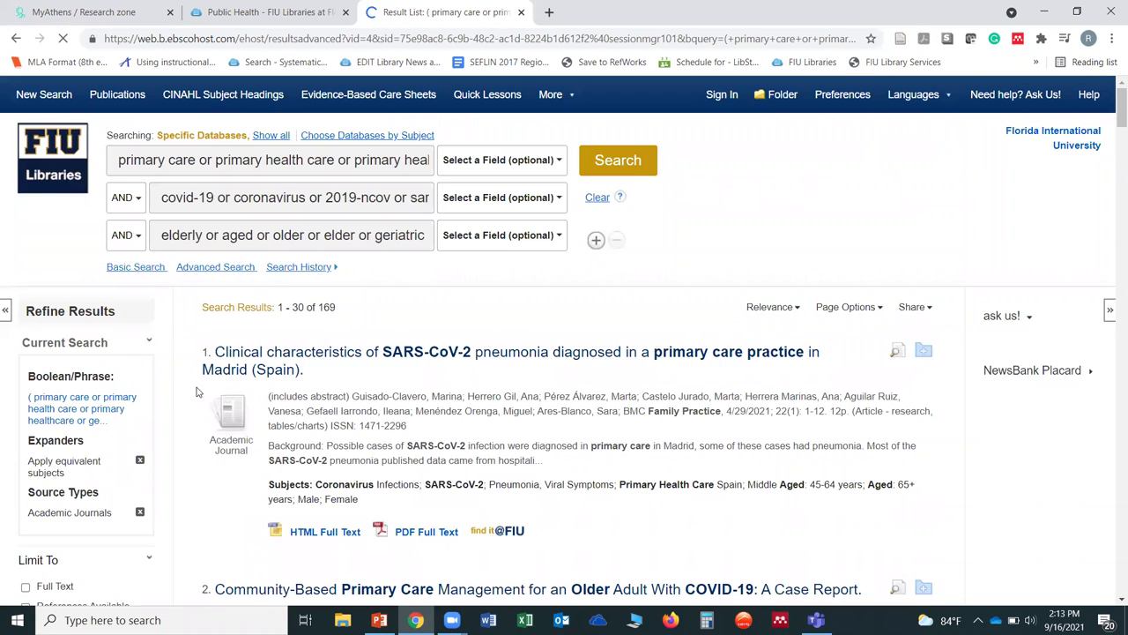
{"action": "scroll", "coordinate": [163, 400], "scroll_direction": "down", "scroll_amount": 1}
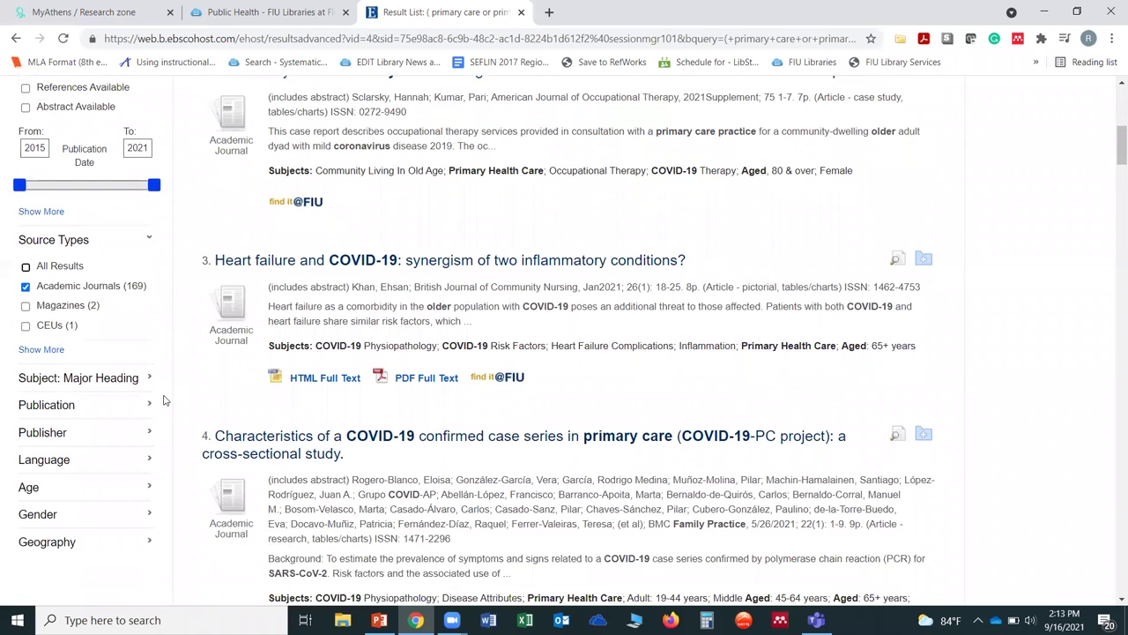
{"action": "scroll", "coordinate": [141, 296], "scroll_direction": "up", "scroll_amount": 1}
Narrow the publication date range to 2020–2021 and review the remaining 166 articles.
{"action": "left_click", "coordinate": [22, 261]}
{"action": "left_click_drag", "start_coordinate": [33, 266], "coordinate": [46, 266]}
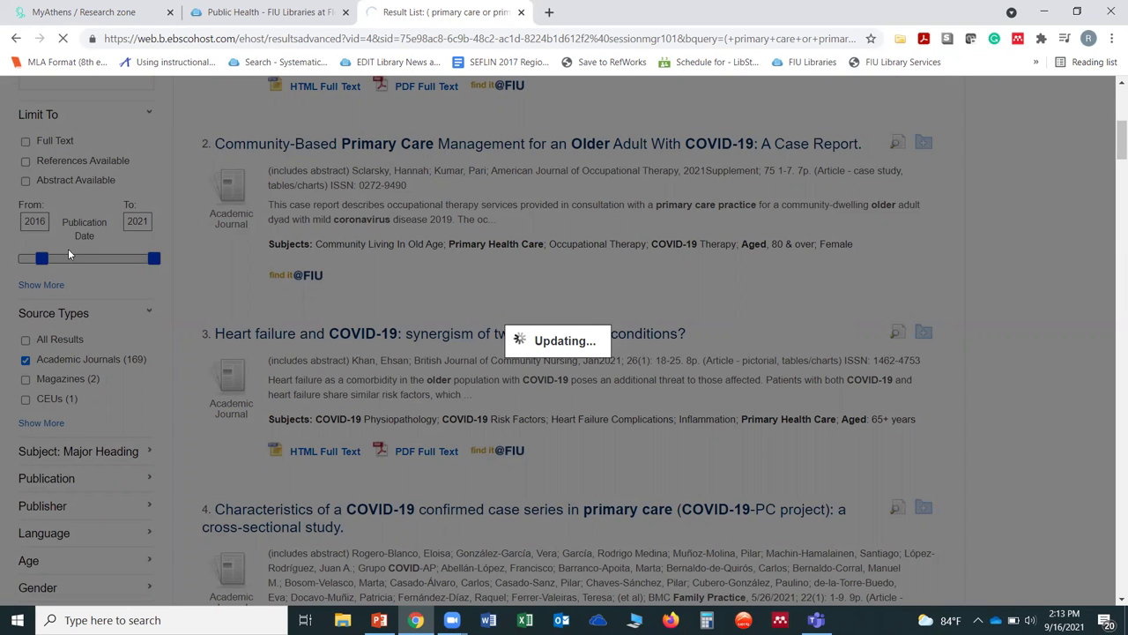
{"action": "scroll", "coordinate": [69, 330], "scroll_direction": "down", "scroll_amount": 5}
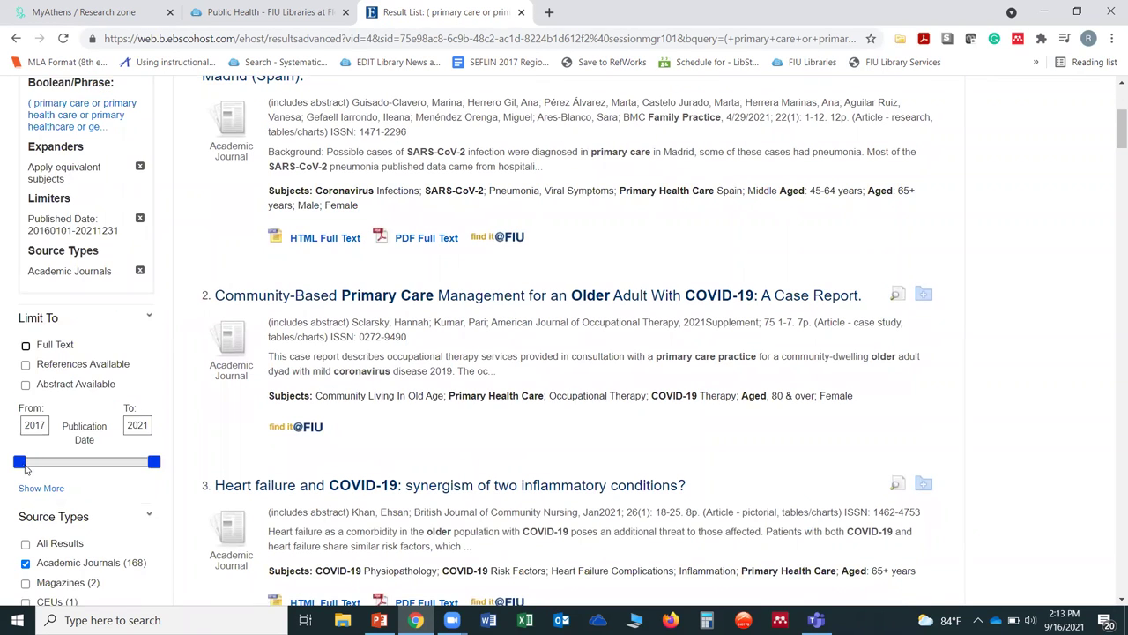
{"action": "left_click_drag", "start_coordinate": [64, 473], "coordinate": [92, 472]}
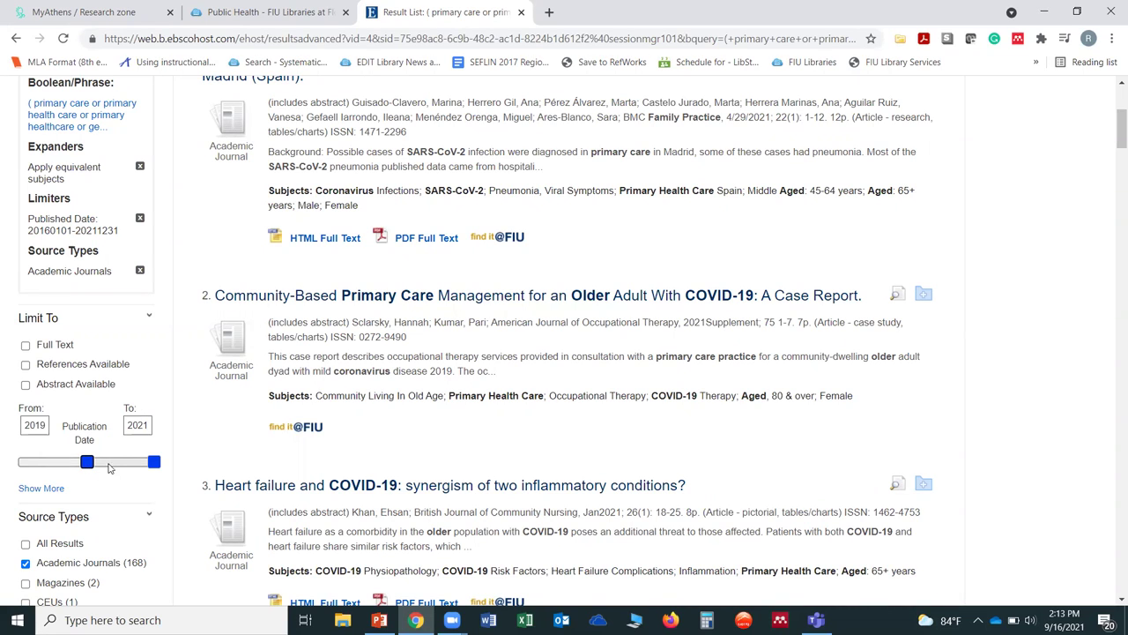
{"action": "left_click", "coordinate": [111, 465]}
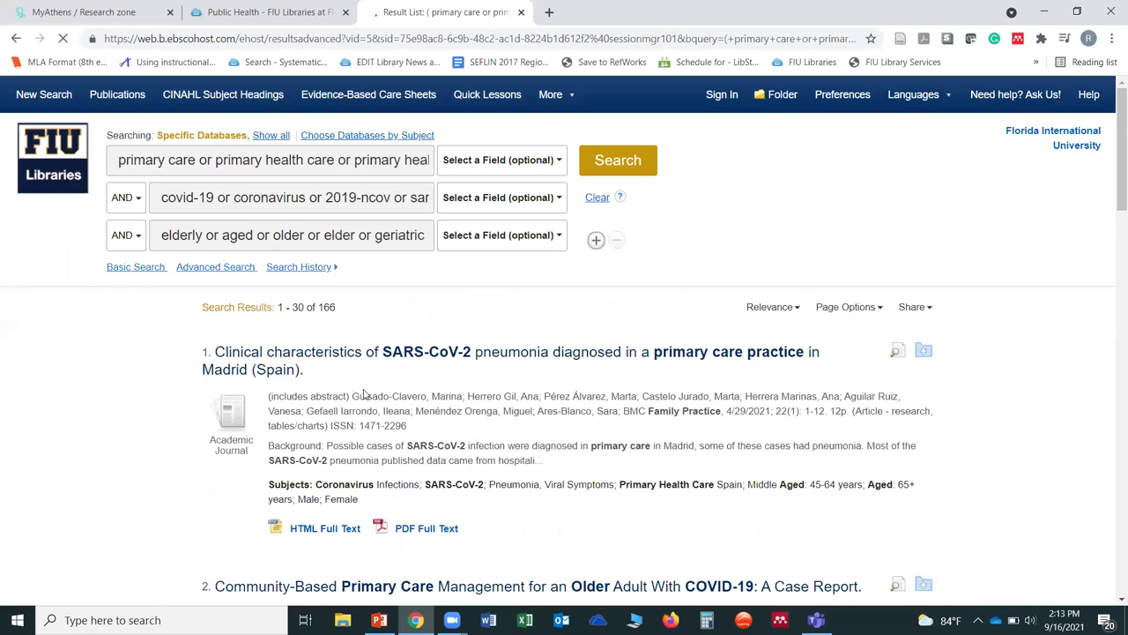
{"action": "scroll", "coordinate": [188, 396], "scroll_direction": "down", "scroll_amount": 4}
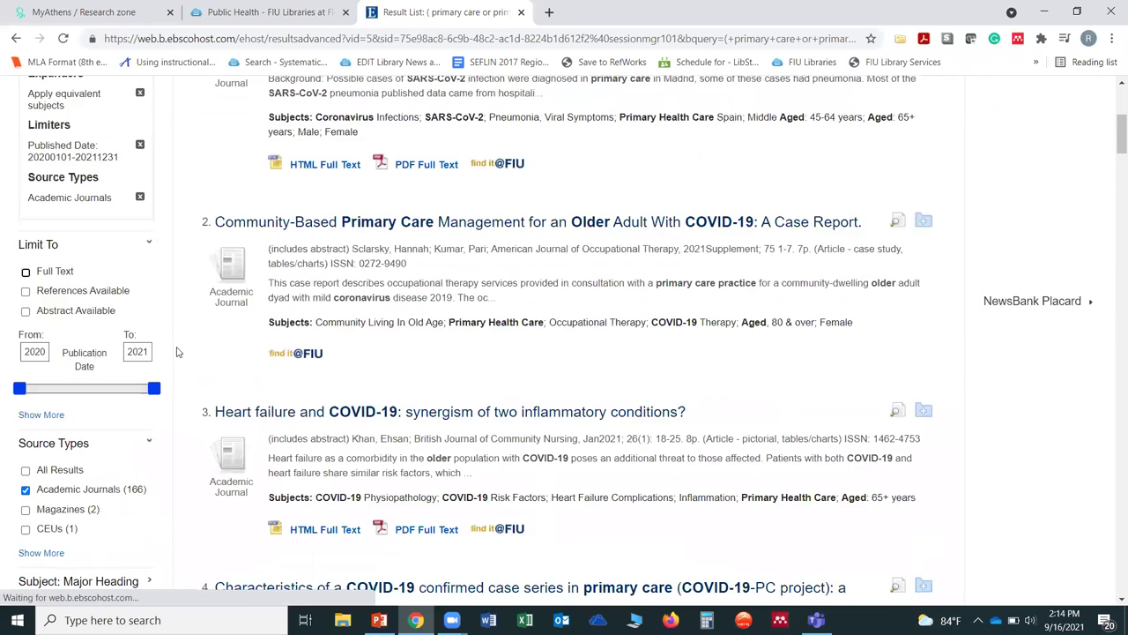
{"action": "scroll", "coordinate": [179, 353], "scroll_direction": "down", "scroll_amount": 2}
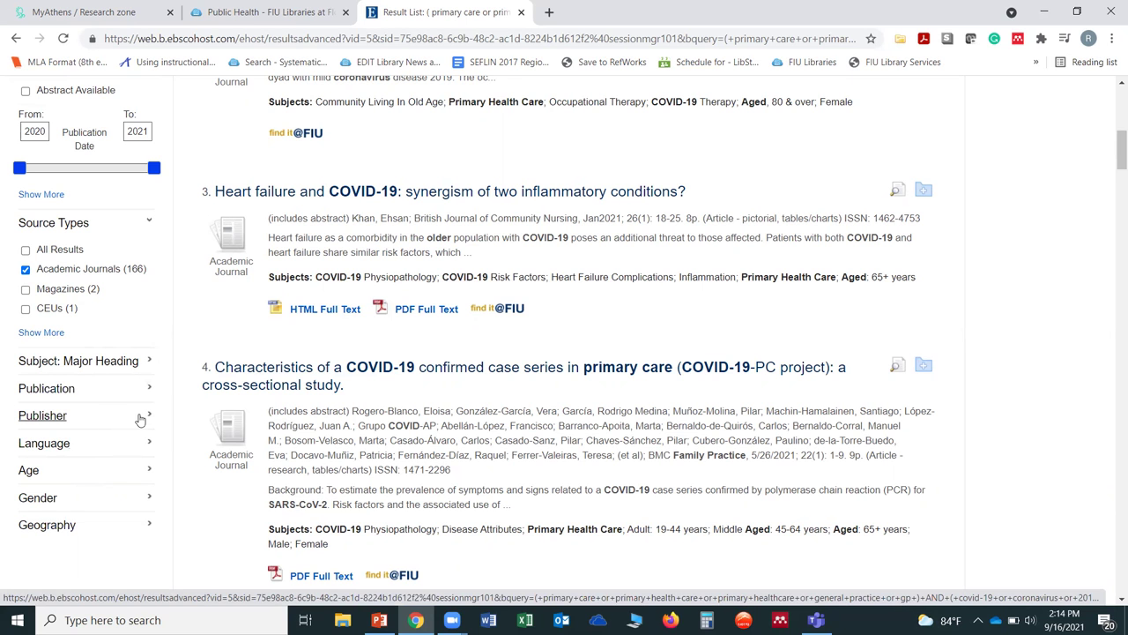
{"action": "scroll", "coordinate": [399, 512], "scroll_direction": "up", "scroll_amount": 4}
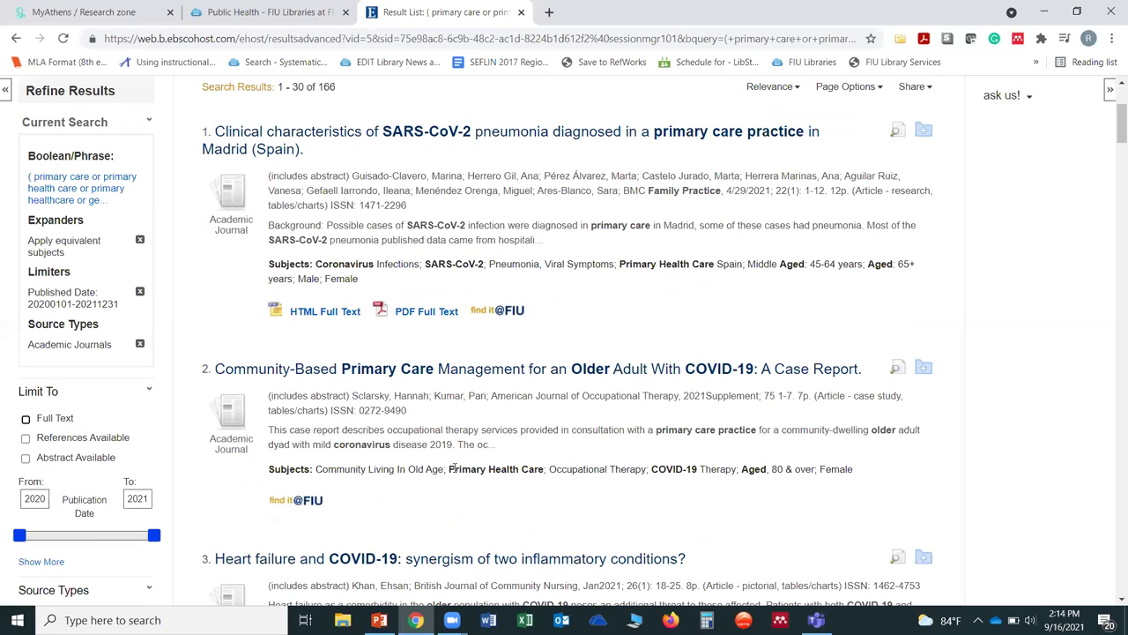
{"action": "scroll", "coordinate": [454, 467], "scroll_direction": "down", "scroll_amount": 2}
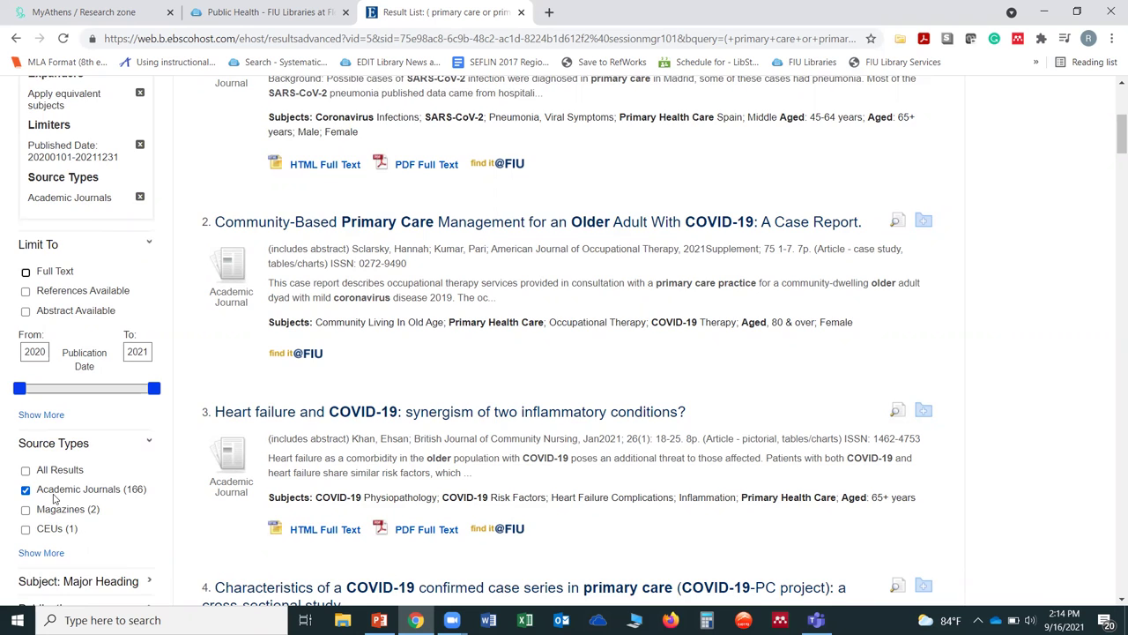
{"action": "scroll", "coordinate": [53, 498], "scroll_direction": "down", "scroll_amount": 3}
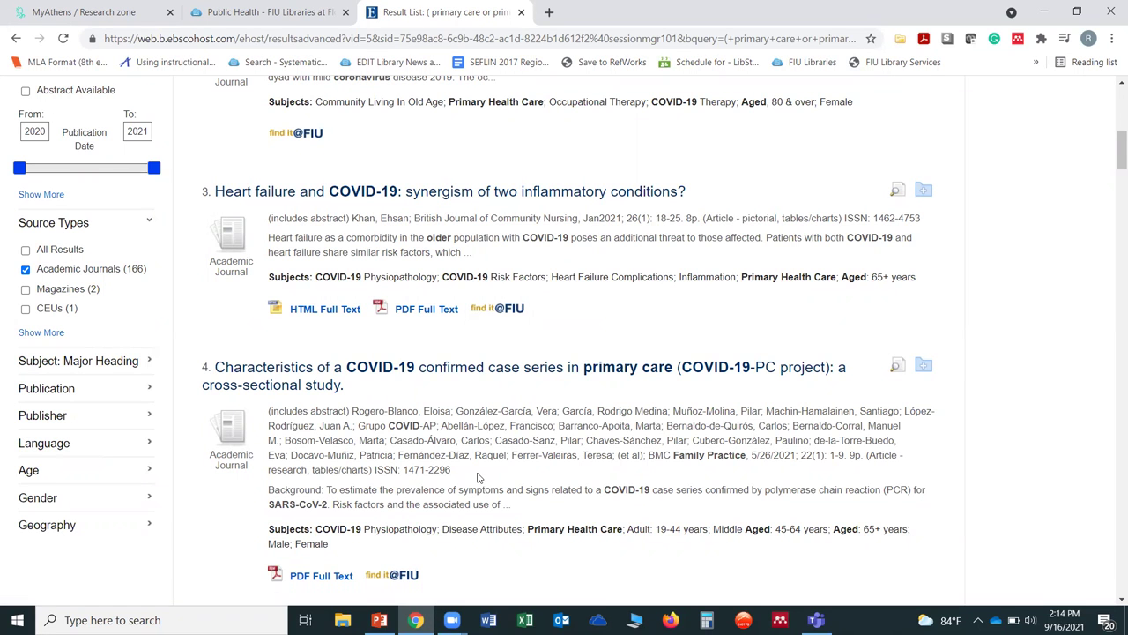
{"action": "scroll", "coordinate": [479, 476], "scroll_direction": "up", "scroll_amount": 5}
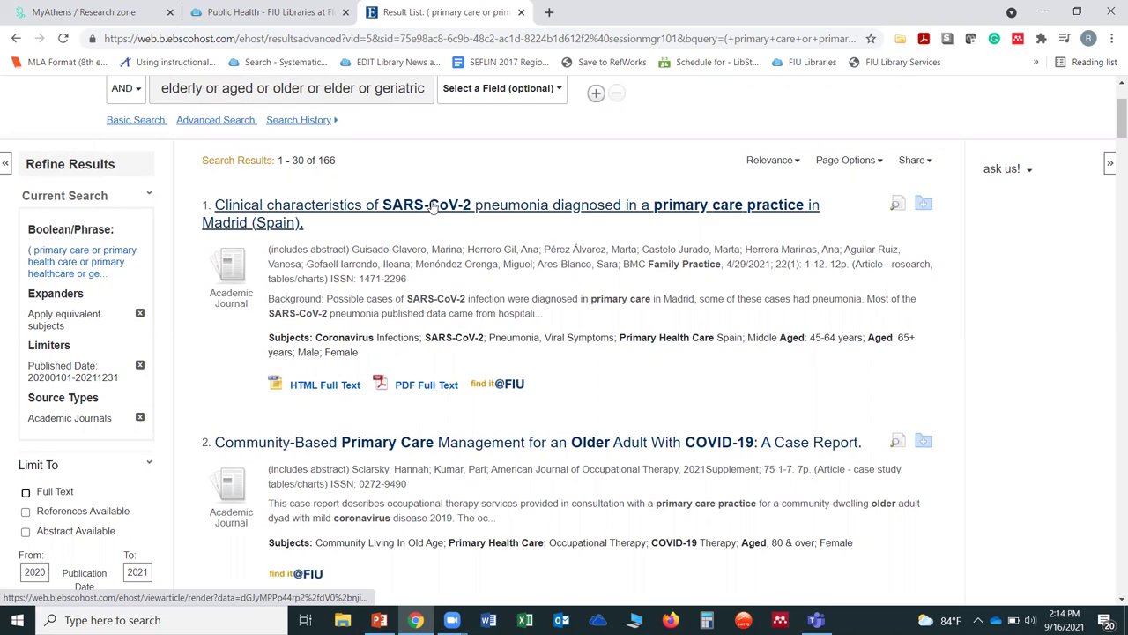
{"action": "left_click", "coordinate": [899, 205]}
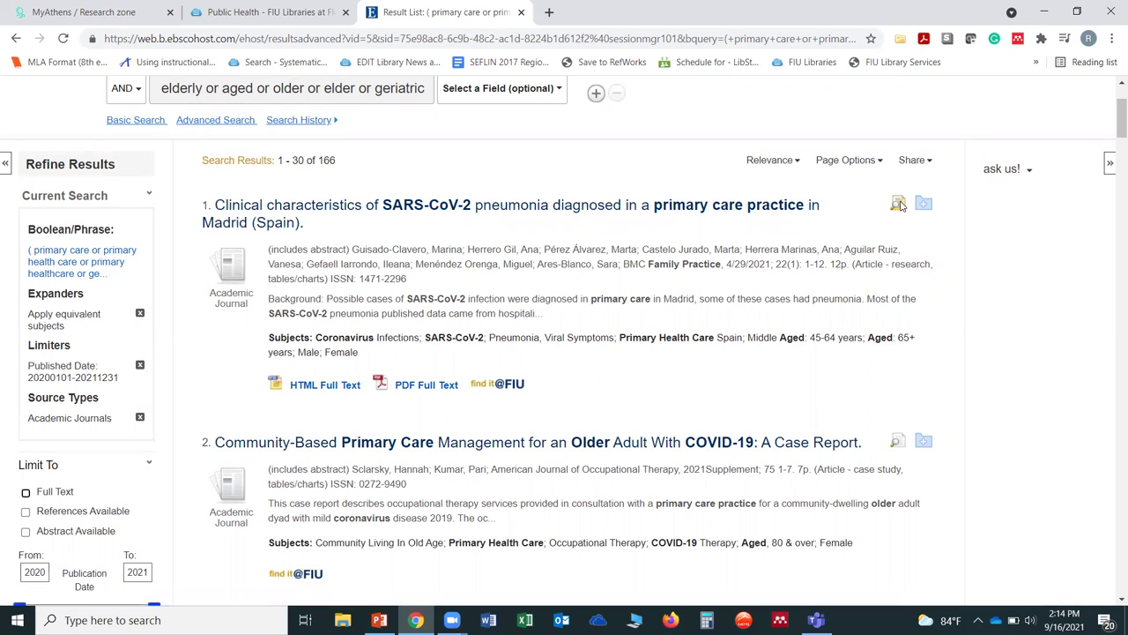
{"action": "left_click", "coordinate": [376, 206]}
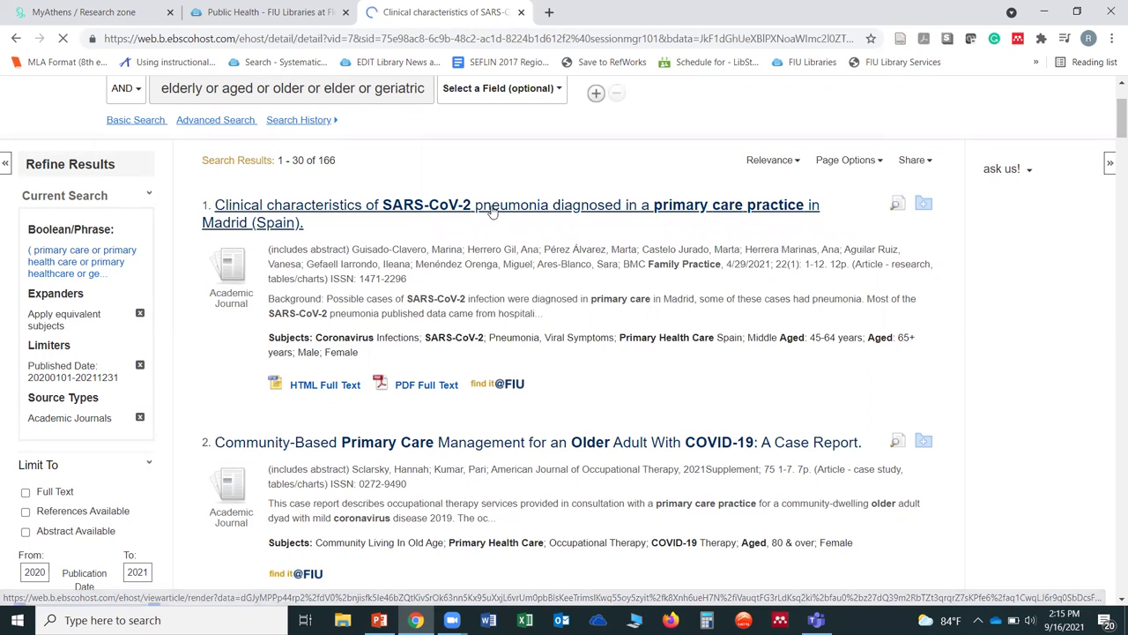
{"action": "scroll", "coordinate": [458, 440], "scroll_direction": "down", "scroll_amount": 3}
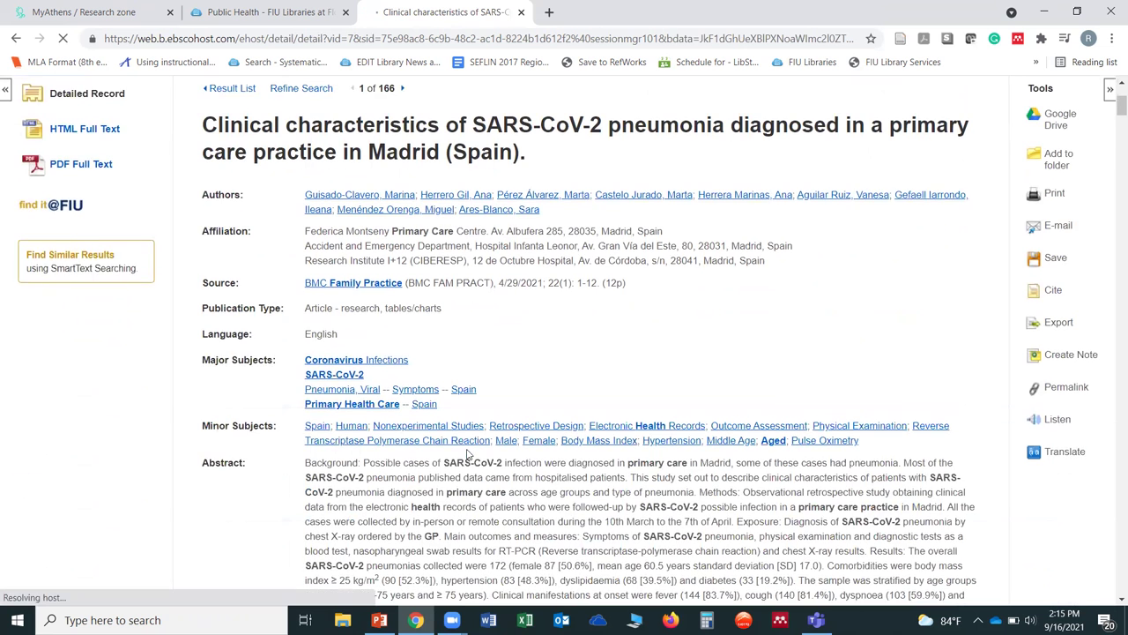
{"action": "scroll", "coordinate": [467, 449], "scroll_direction": "down", "scroll_amount": 2}
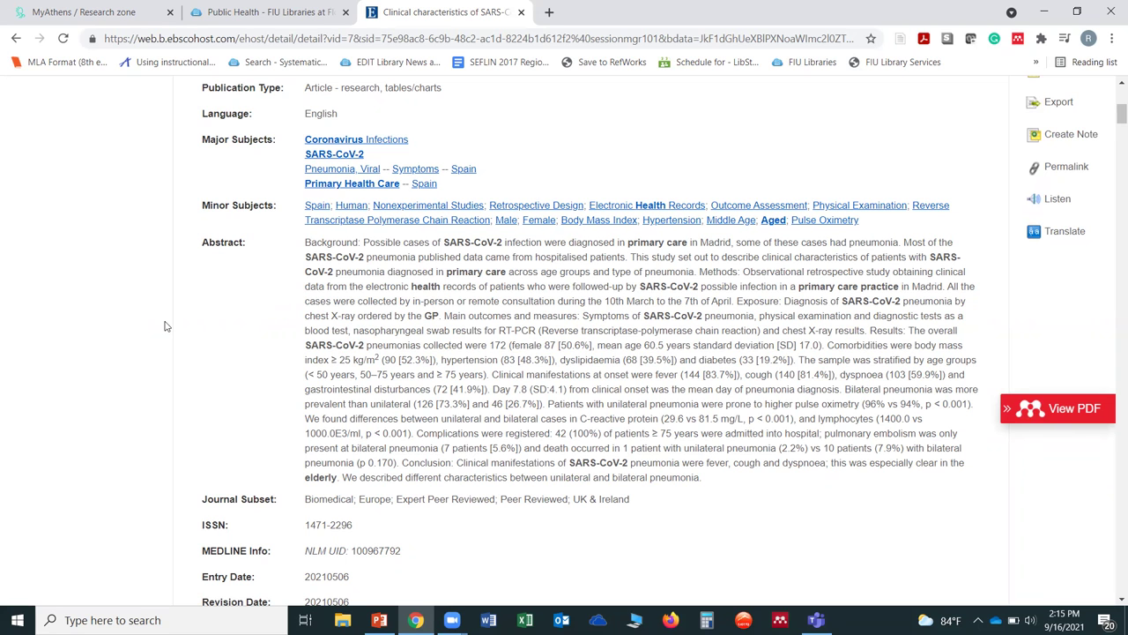
{"action": "scroll", "coordinate": [167, 326], "scroll_direction": "up", "scroll_amount": 5}
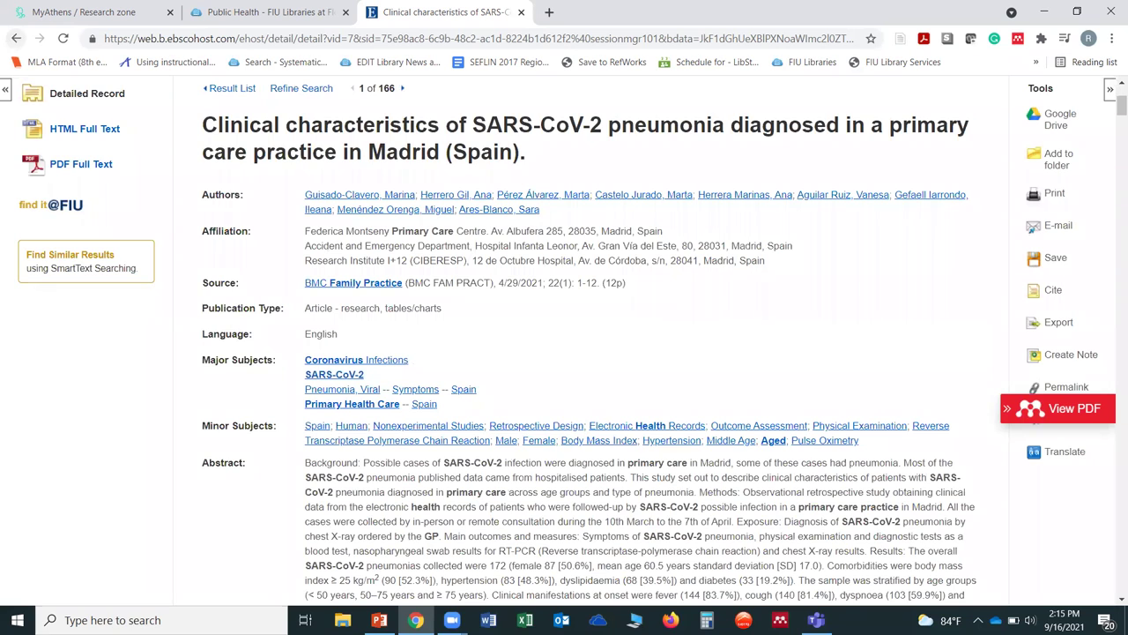
{"action": "scroll", "coordinate": [83, 534], "scroll_direction": "up", "scroll_amount": 1}
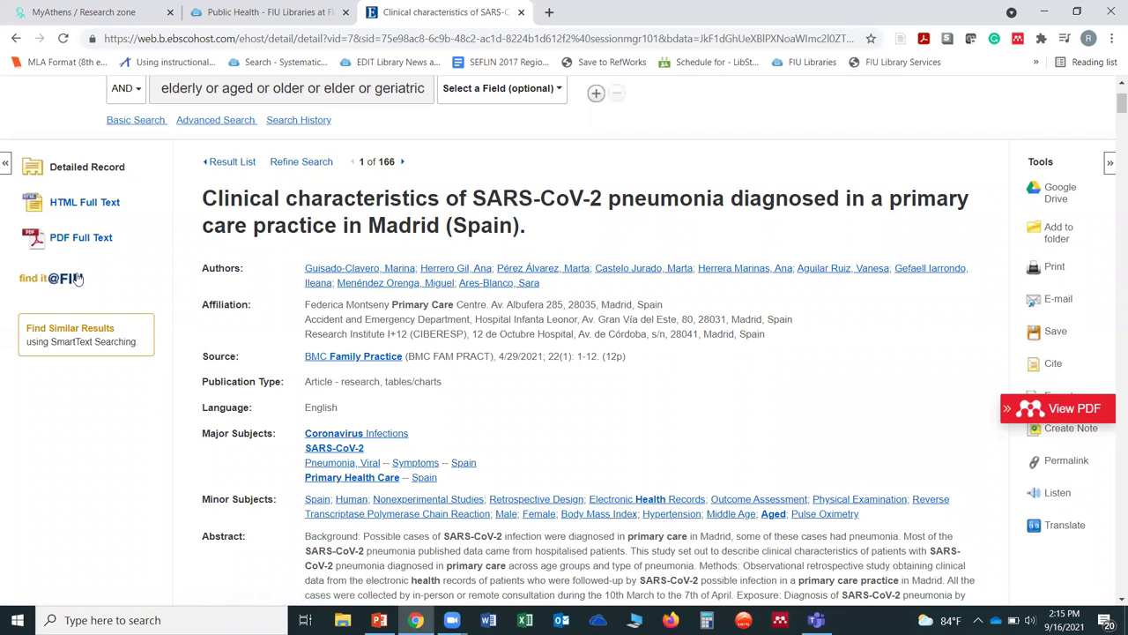
{"action": "left_click", "coordinate": [15, 39]}
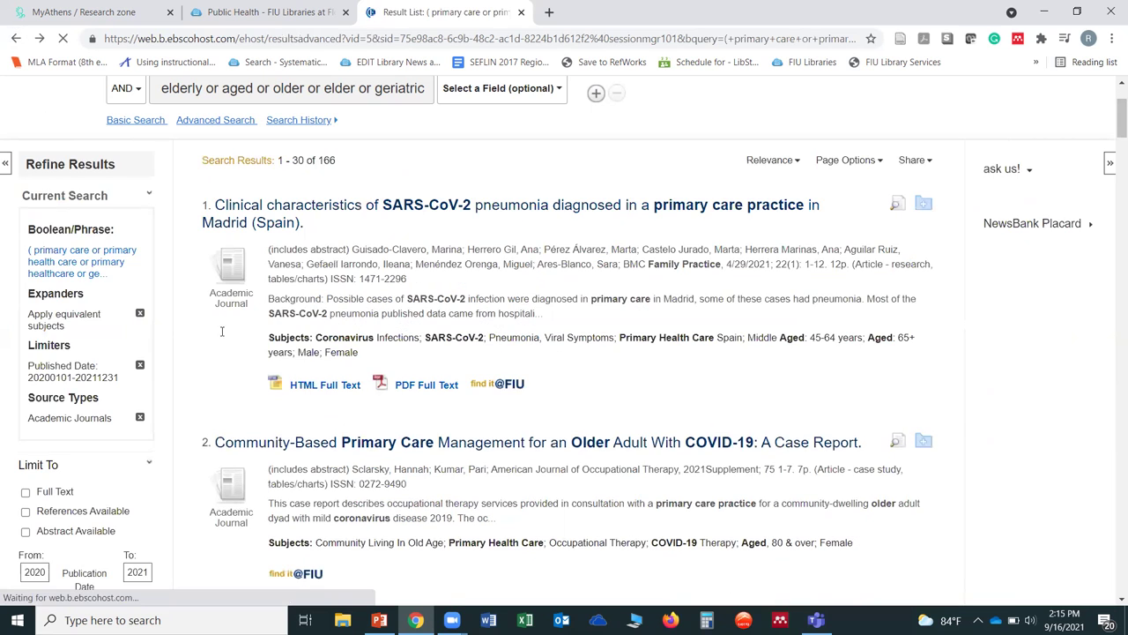
{"action": "scroll", "coordinate": [264, 328], "scroll_direction": "down", "scroll_amount": 2}
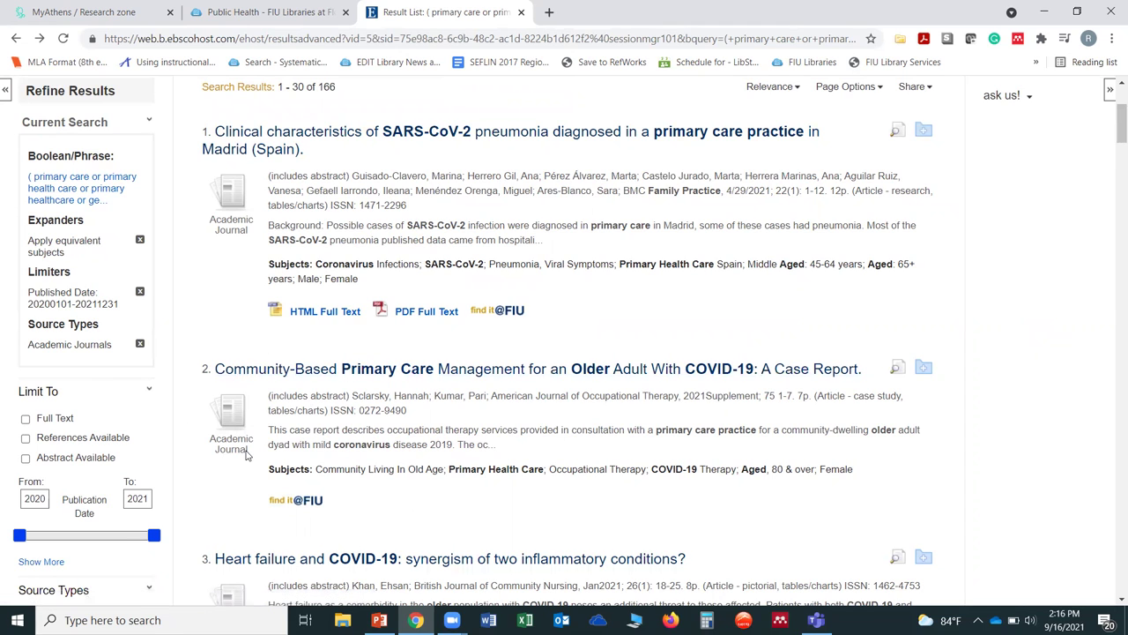
{"action": "left_click", "coordinate": [302, 502]}
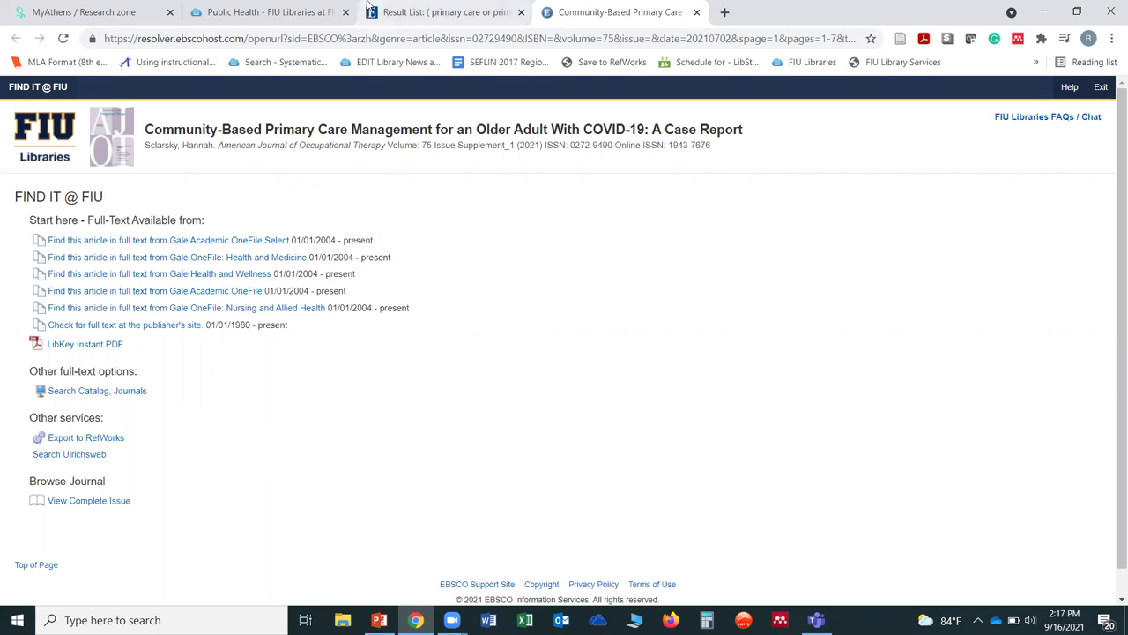
{"action": "left_click", "coordinate": [434, 13]}
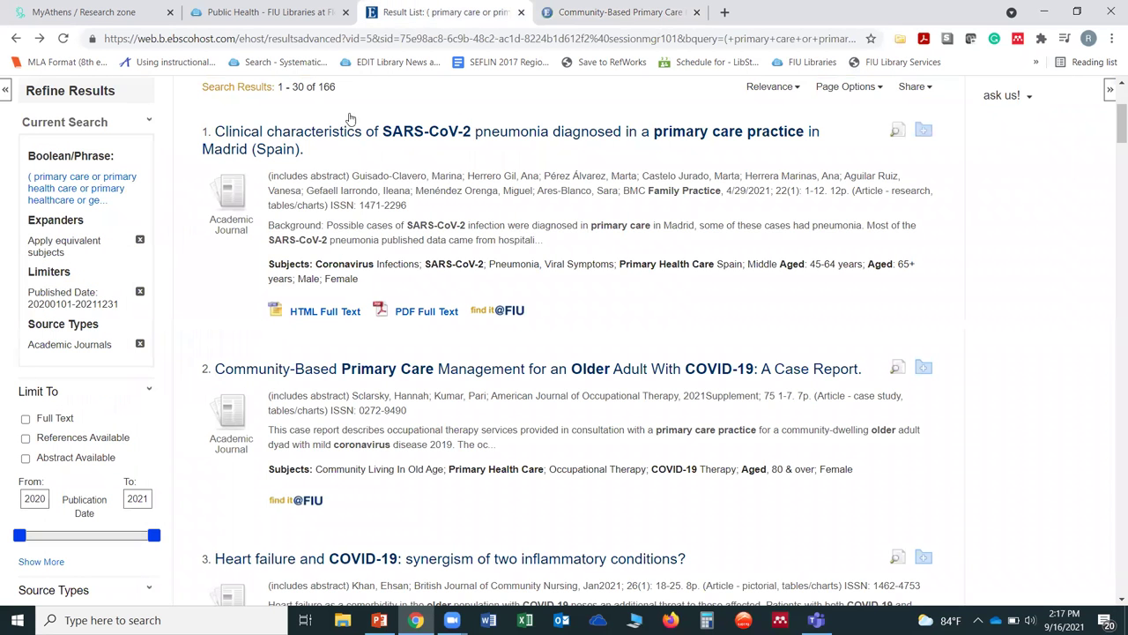
{"action": "scroll", "coordinate": [822, 280], "scroll_direction": "up", "scroll_amount": 2}
{"action": "scroll", "coordinate": [823, 280], "scroll_direction": "up", "scroll_amount": 1}
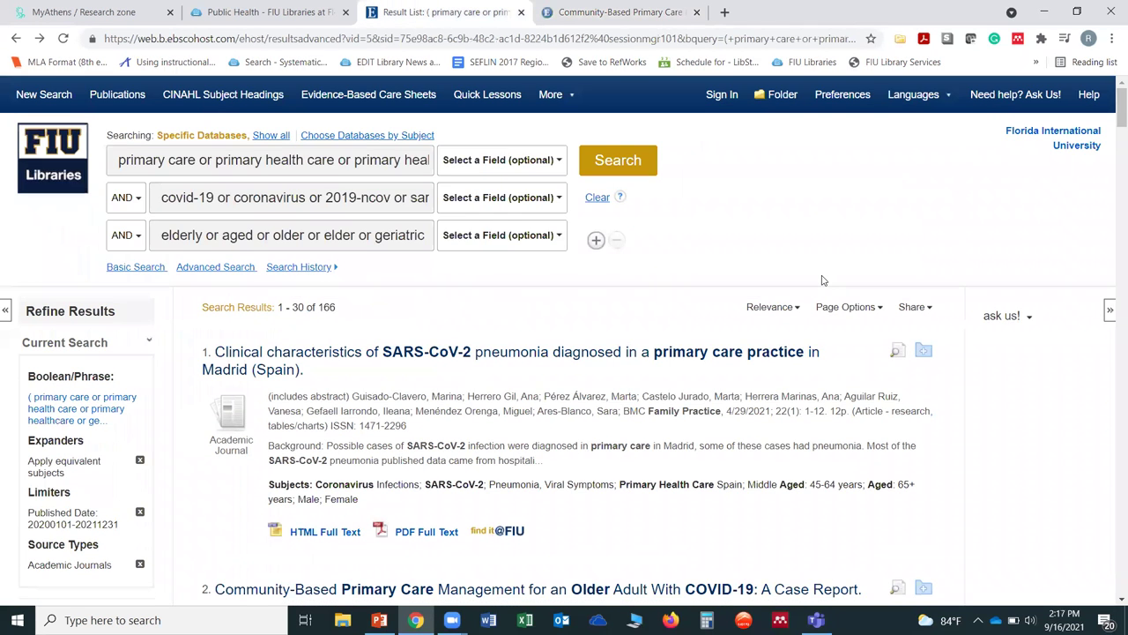
Open the SARS-CoV-2 pneumonia article's detailed record, then dismiss the E-mail form without sending.
{"action": "scroll", "coordinate": [822, 280], "scroll_direction": "down", "scroll_amount": 1}
{"action": "left_click", "coordinate": [689, 280]}
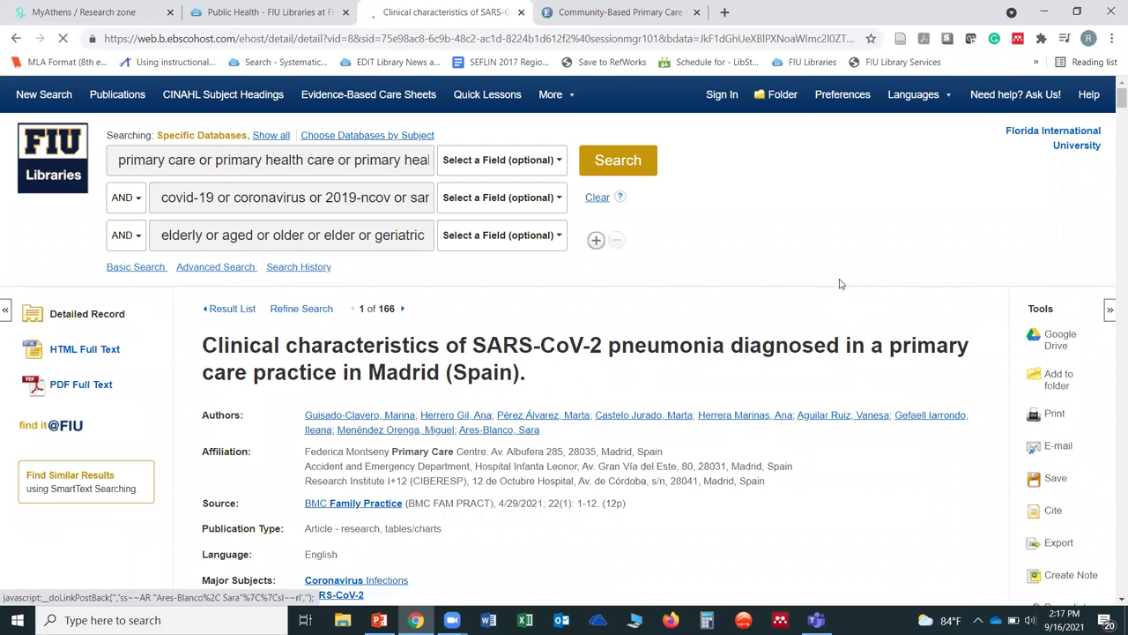
{"action": "scroll", "coordinate": [883, 298], "scroll_direction": "down", "scroll_amount": 2}
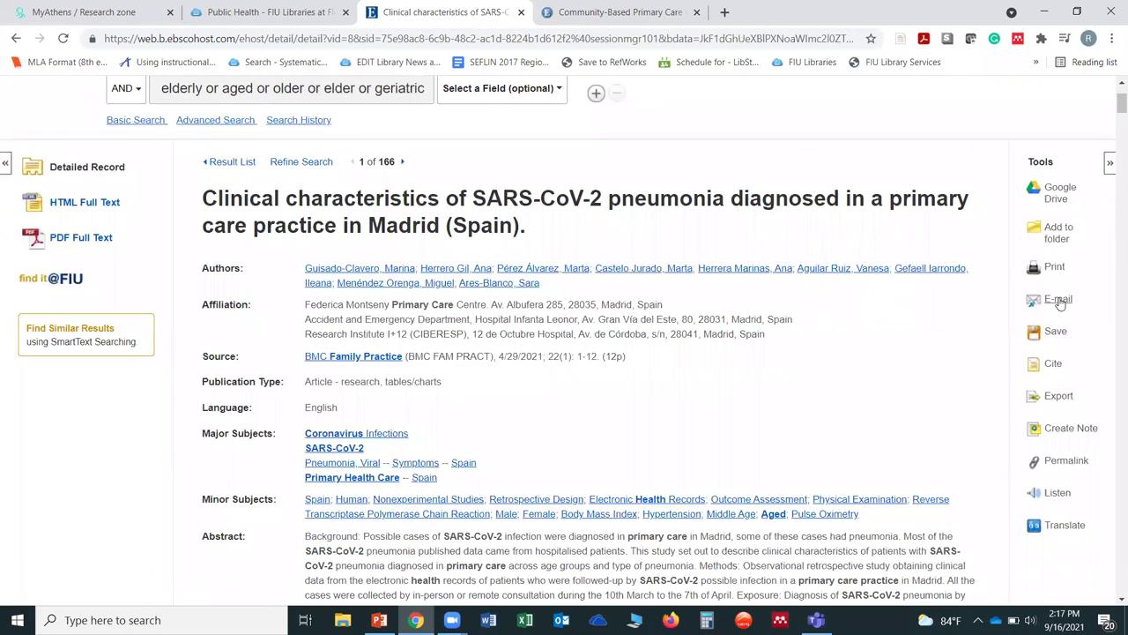
{"action": "left_click", "coordinate": [1060, 302]}
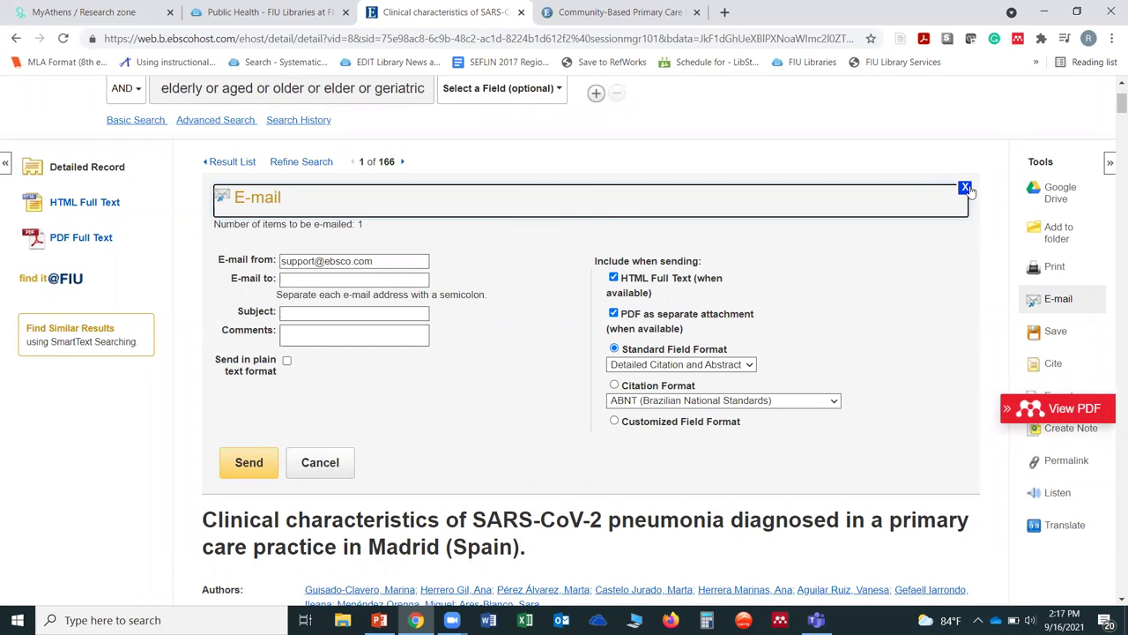
{"action": "left_click", "coordinate": [966, 189]}
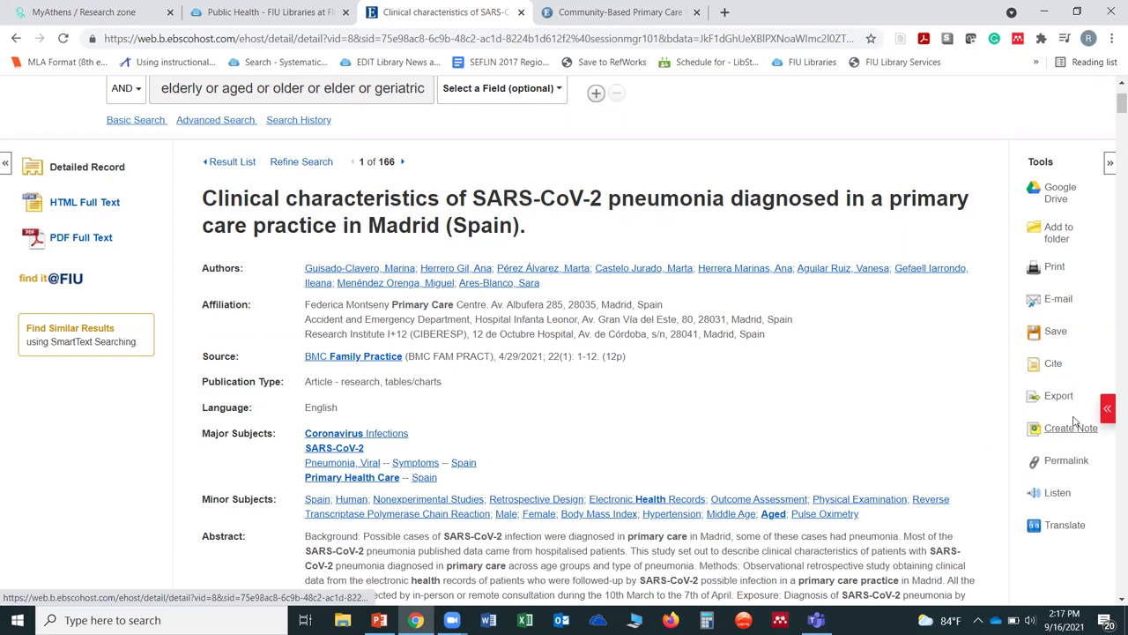
Show the article's ready-made citations and browse the ABNT, AMA, APA and Chicago formats.
{"action": "left_click", "coordinate": [1053, 364]}
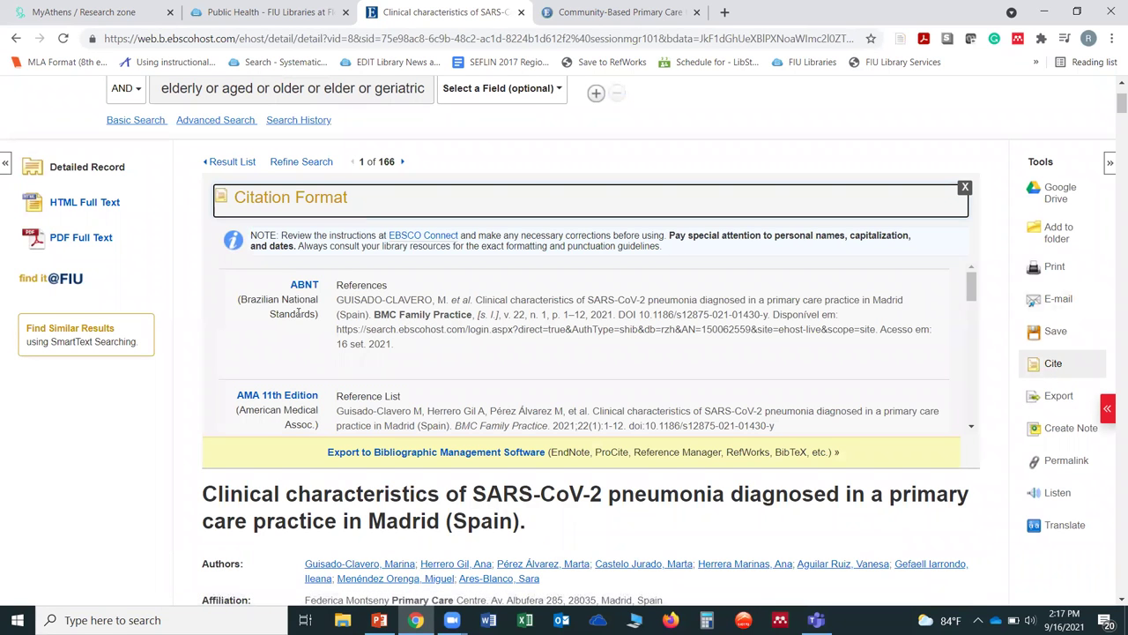
{"action": "scroll", "coordinate": [571, 289], "scroll_direction": "down", "scroll_amount": 1}
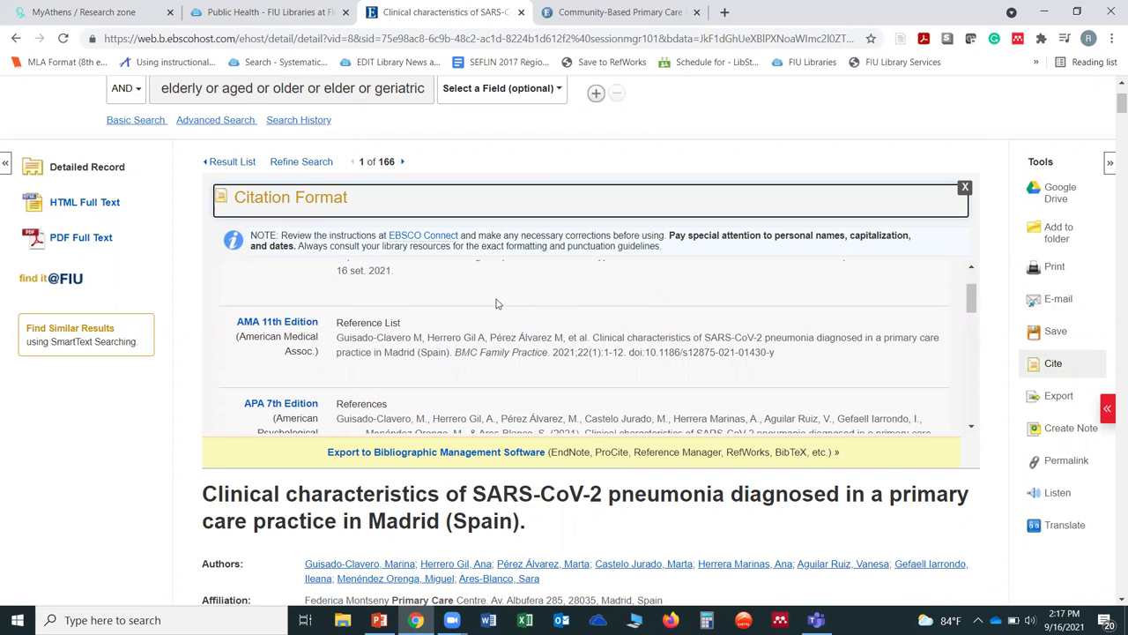
{"action": "scroll", "coordinate": [326, 343], "scroll_direction": "down", "scroll_amount": 2}
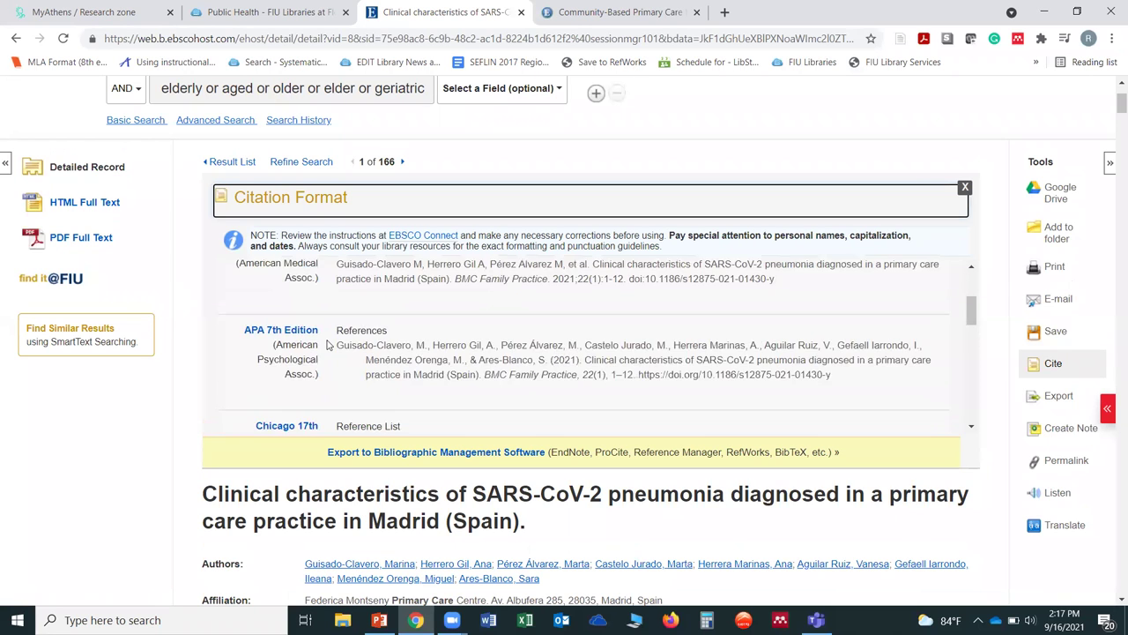
{"action": "scroll", "coordinate": [327, 344], "scroll_direction": "up", "scroll_amount": 2}
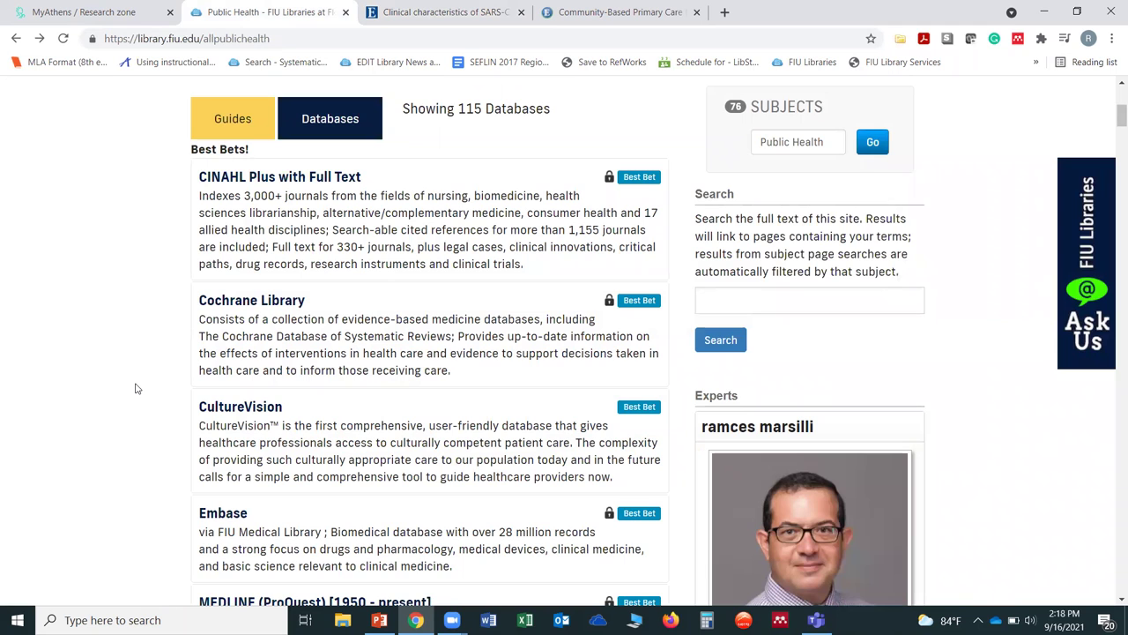
Scroll the Public Health database list to MEDLINE (ProQuest) and switch to the tab where it loads.
{"action": "scroll", "coordinate": [136, 388], "scroll_direction": "down", "scroll_amount": 1}
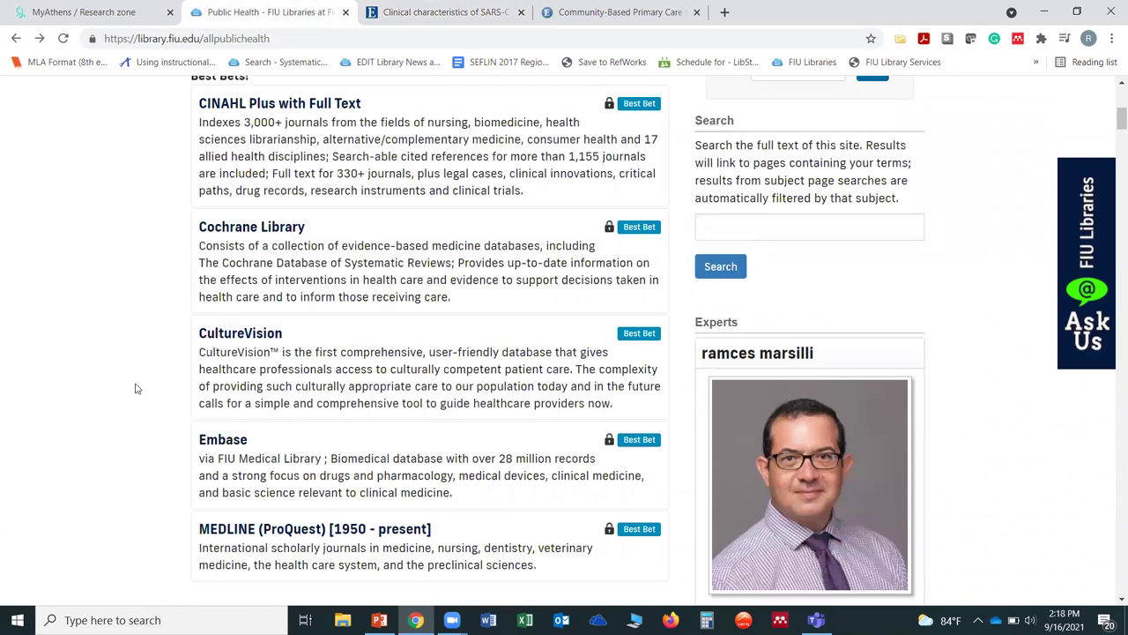
{"action": "scroll", "coordinate": [136, 388], "scroll_direction": "down", "scroll_amount": 1}
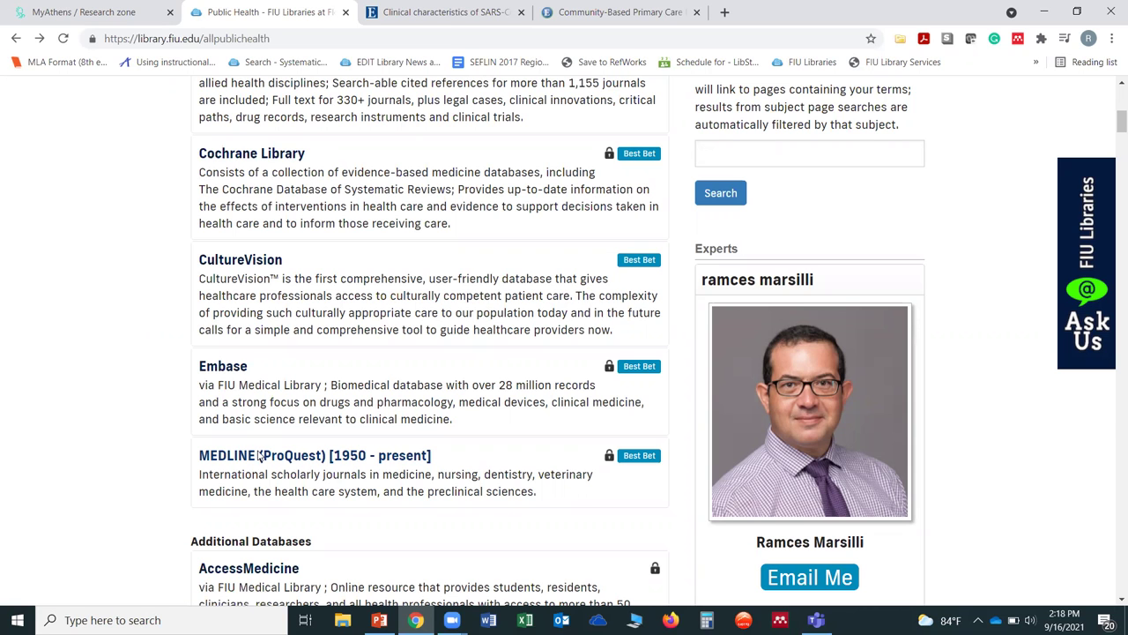
{"action": "key", "text": "ctrl+Tab"}
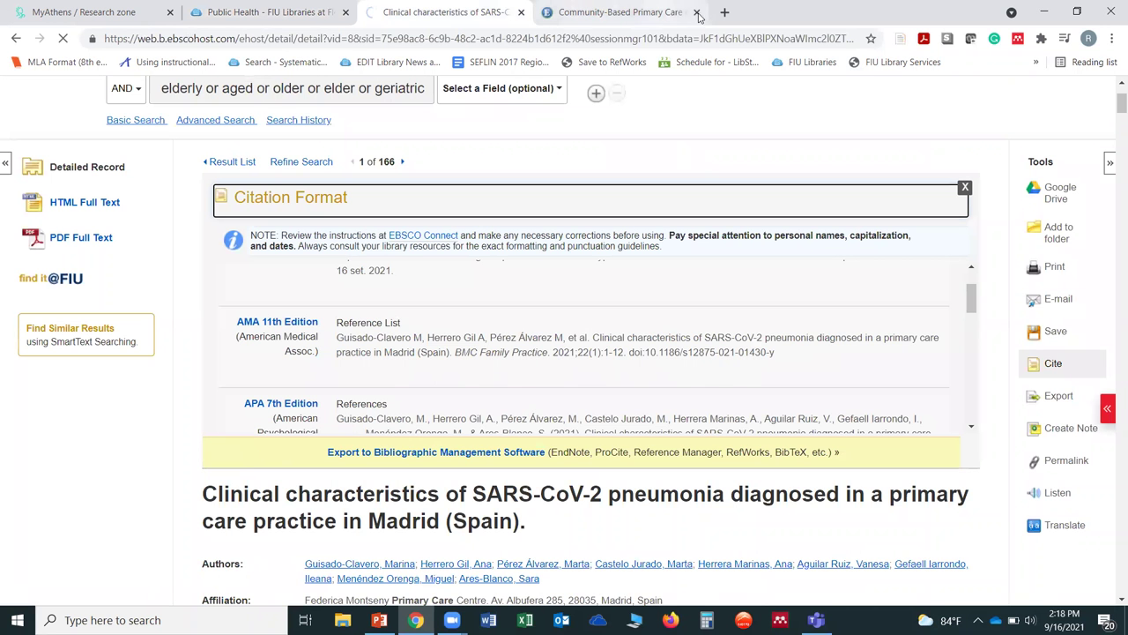
Close the Community-Based Primary Care tab and add a third search row to the ProQuest form.
{"action": "left_click", "coordinate": [697, 13]}
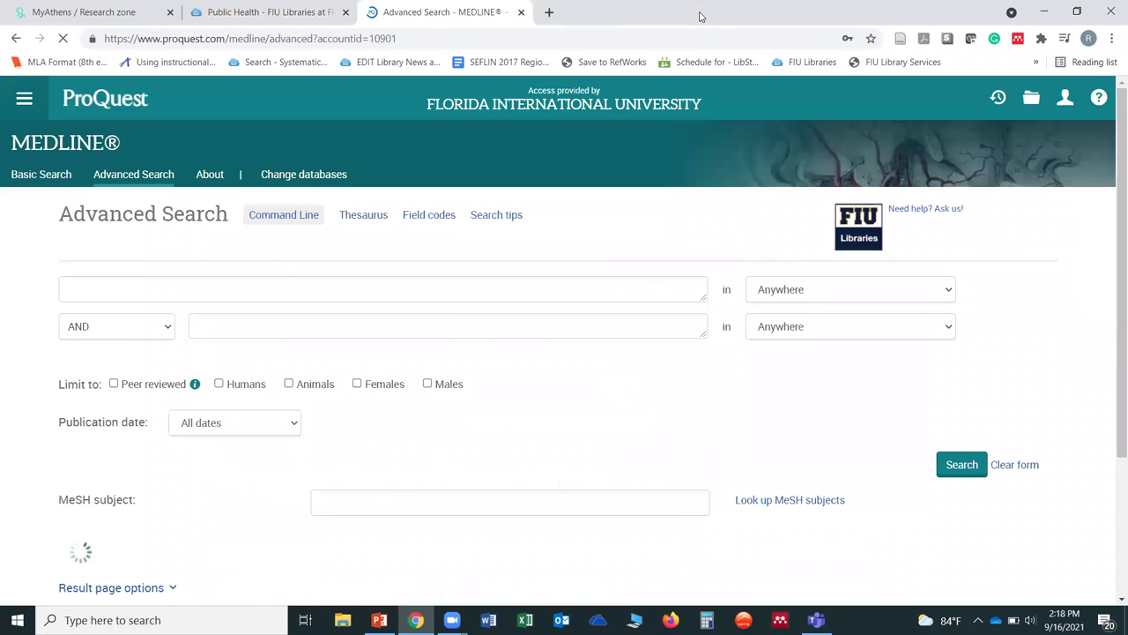
{"action": "left_click", "coordinate": [279, 327]}
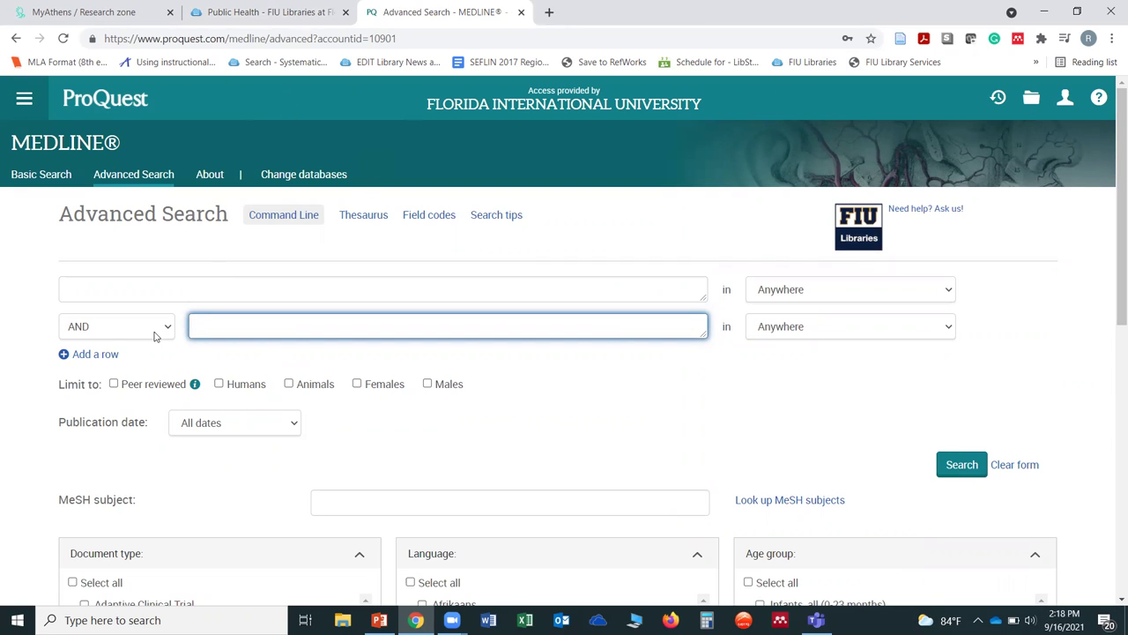
{"action": "left_click", "coordinate": [70, 358]}
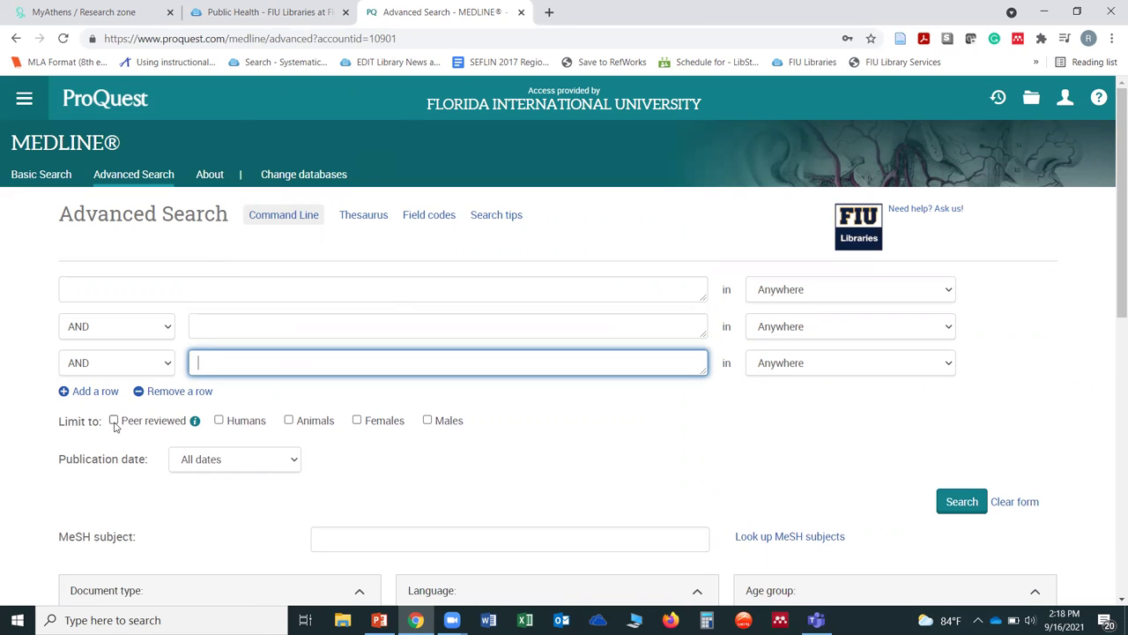
Review the document type, language and age-group limits and return focus to the first search box.
{"action": "scroll", "coordinate": [711, 494], "scroll_direction": "down", "scroll_amount": 3}
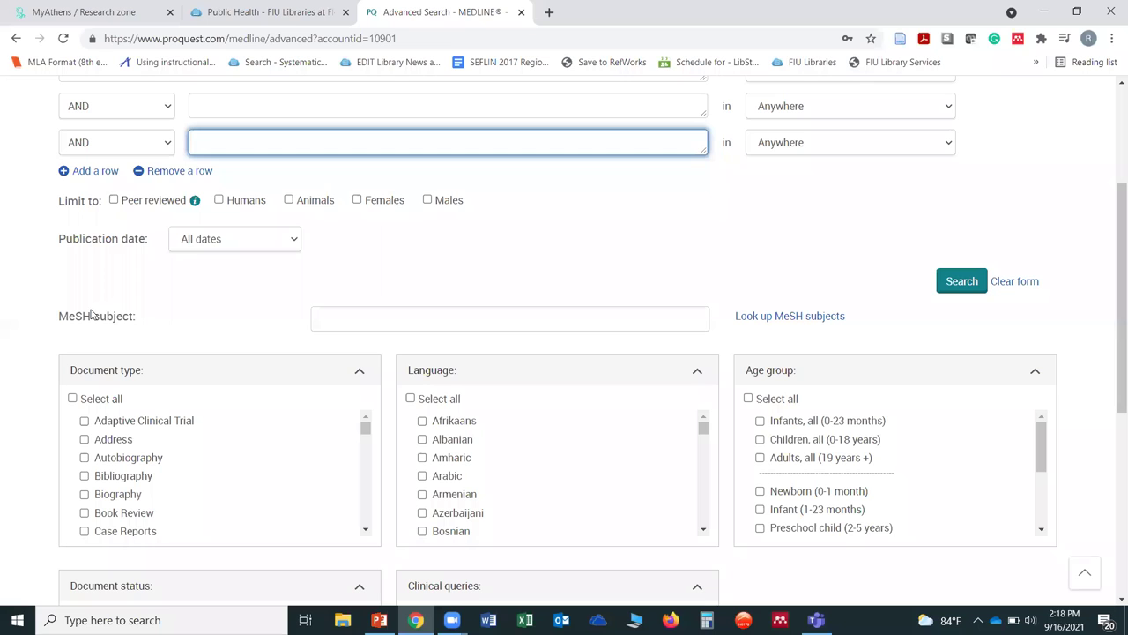
{"action": "left_click", "coordinate": [438, 314]}
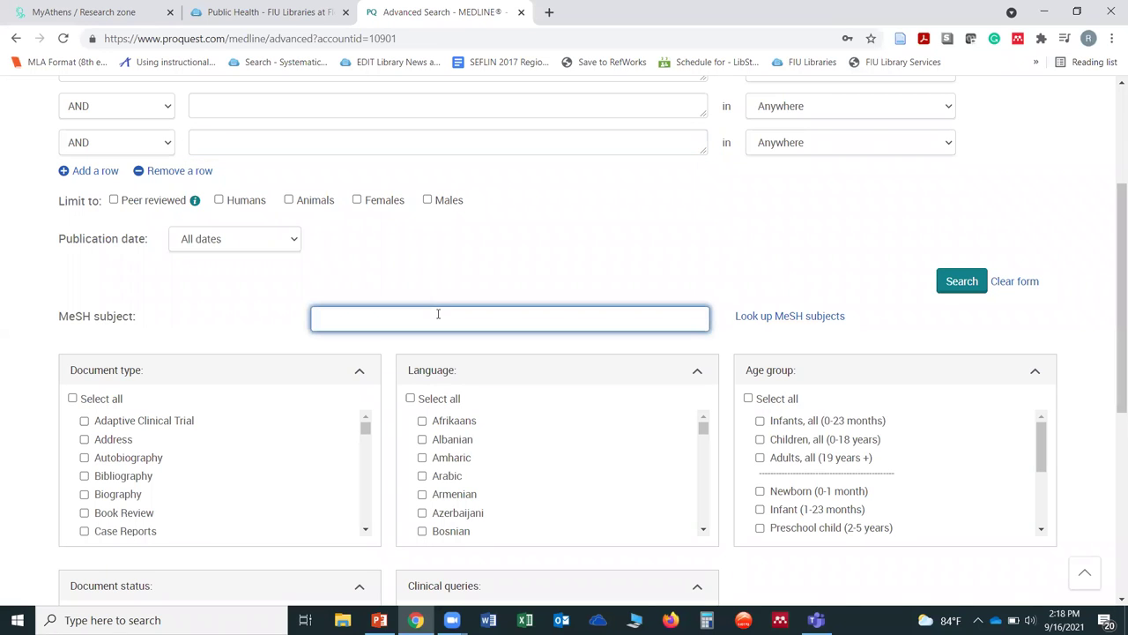
{"action": "scroll", "coordinate": [212, 327], "scroll_direction": "up", "scroll_amount": 2}
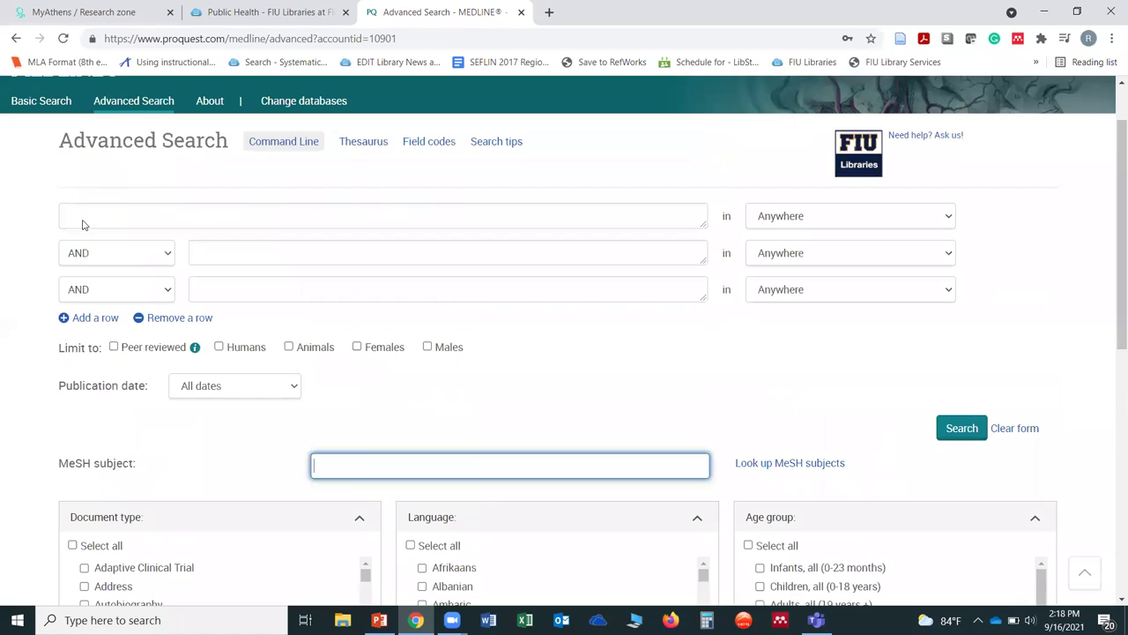
{"action": "left_click", "coordinate": [128, 218]}
{"action": "scroll", "coordinate": [340, 362], "scroll_direction": "down", "scroll_amount": 3}
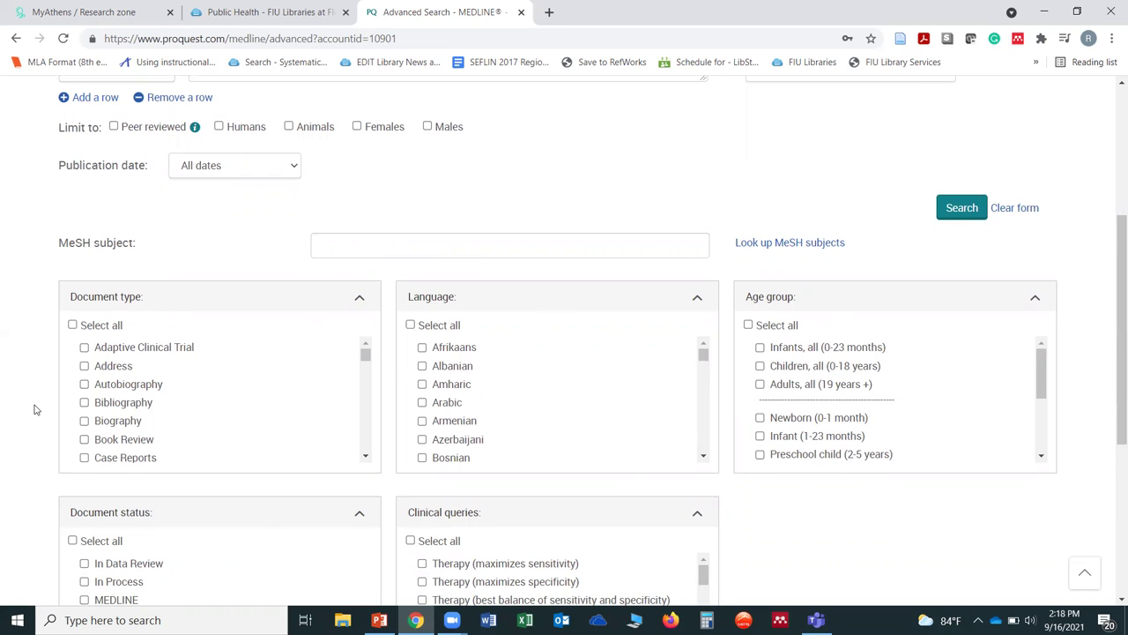
{"action": "scroll", "coordinate": [36, 409], "scroll_direction": "down", "scroll_amount": 3}
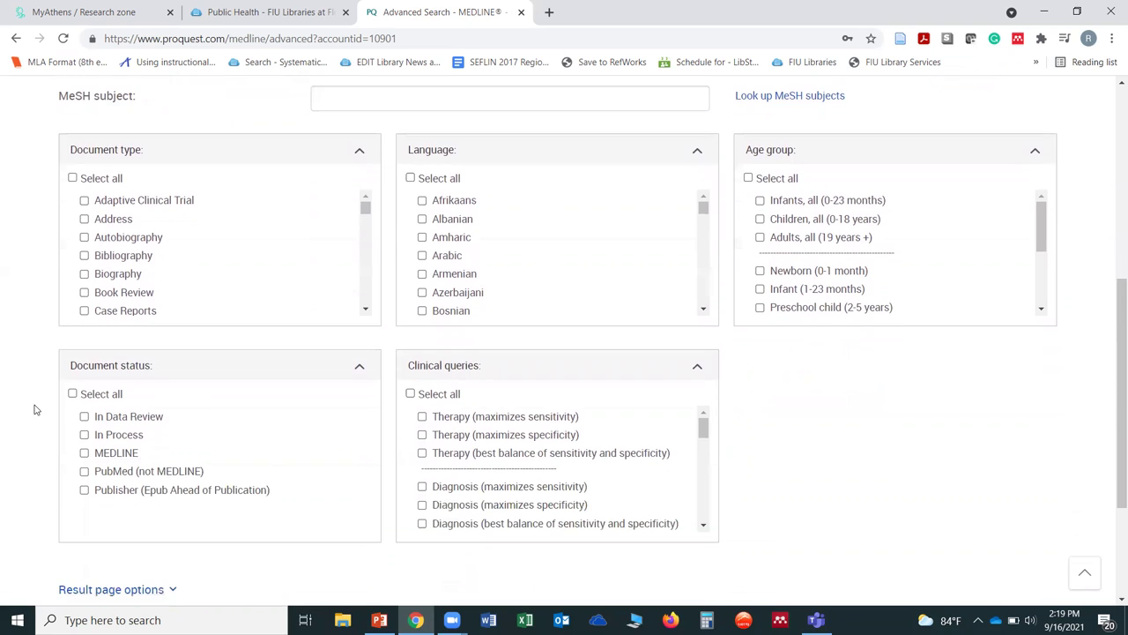
{"action": "scroll", "coordinate": [35, 409], "scroll_direction": "down", "scroll_amount": 2}
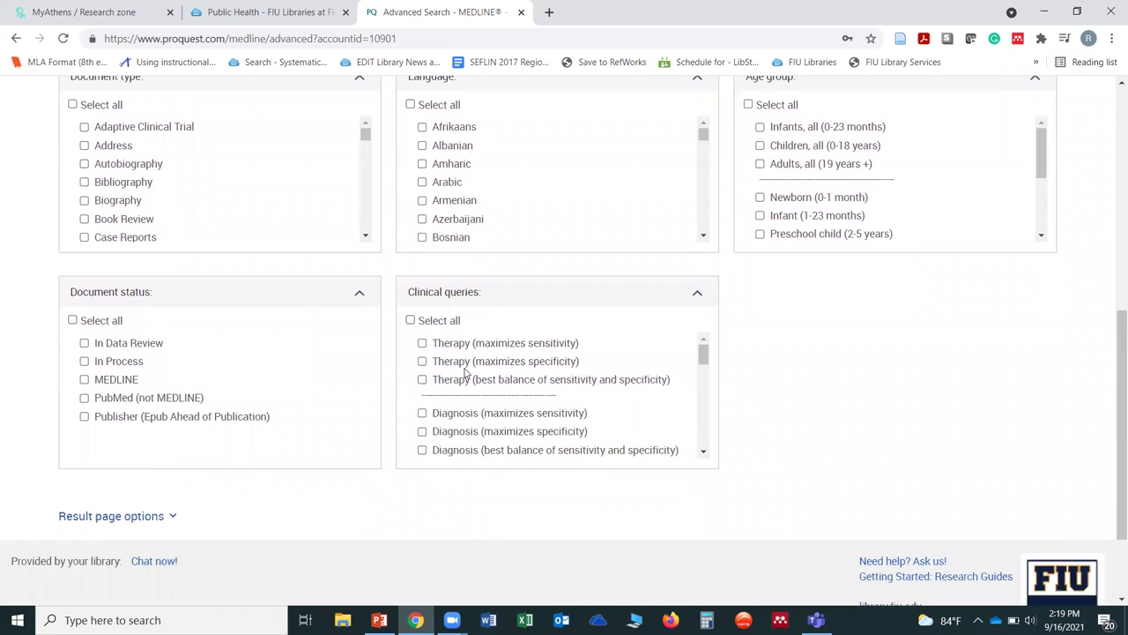
{"action": "scroll", "coordinate": [763, 353], "scroll_direction": "up", "scroll_amount": 5}
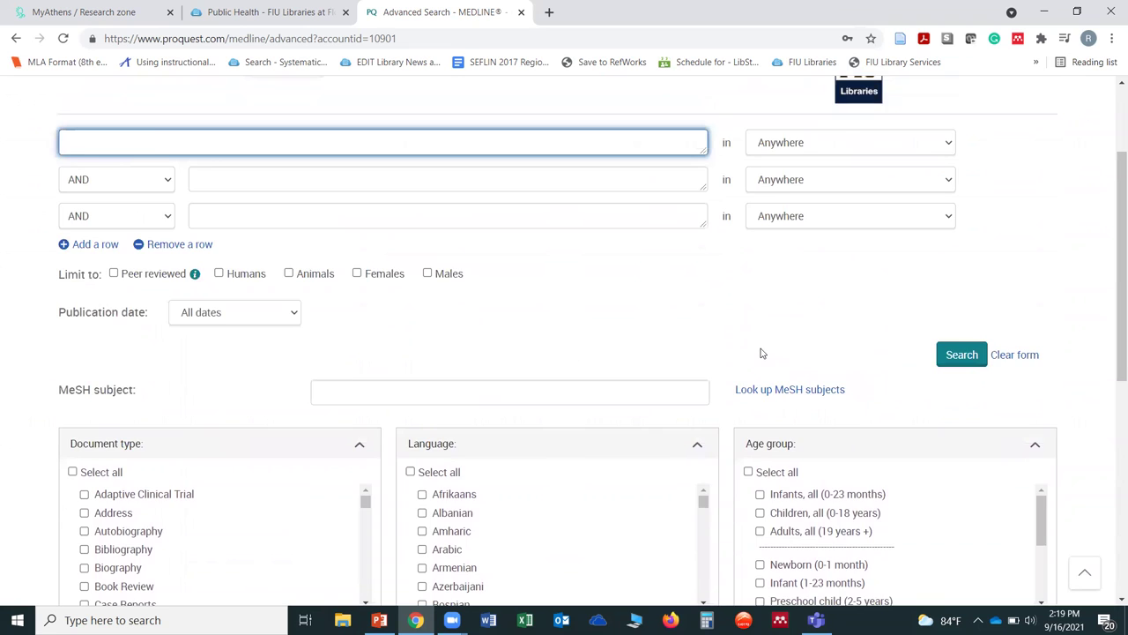
{"action": "scroll", "coordinate": [762, 353], "scroll_direction": "up", "scroll_amount": 1}
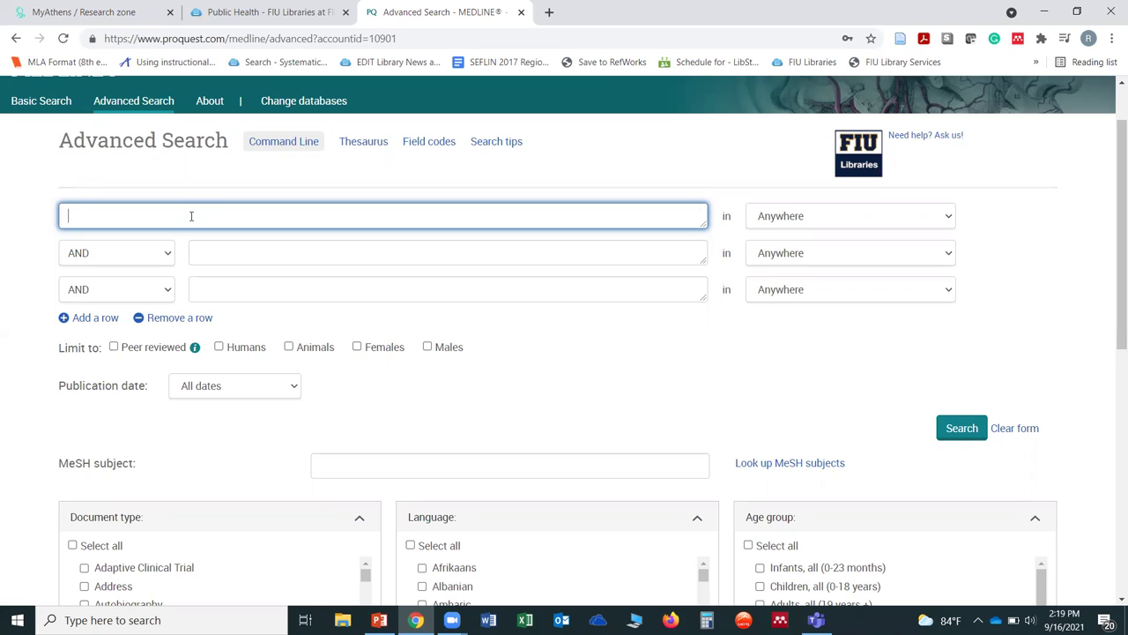
Enter 'elderly or older adult or elder' as the first search term, correcting a typo.
{"action": "type", "text": "eld"}
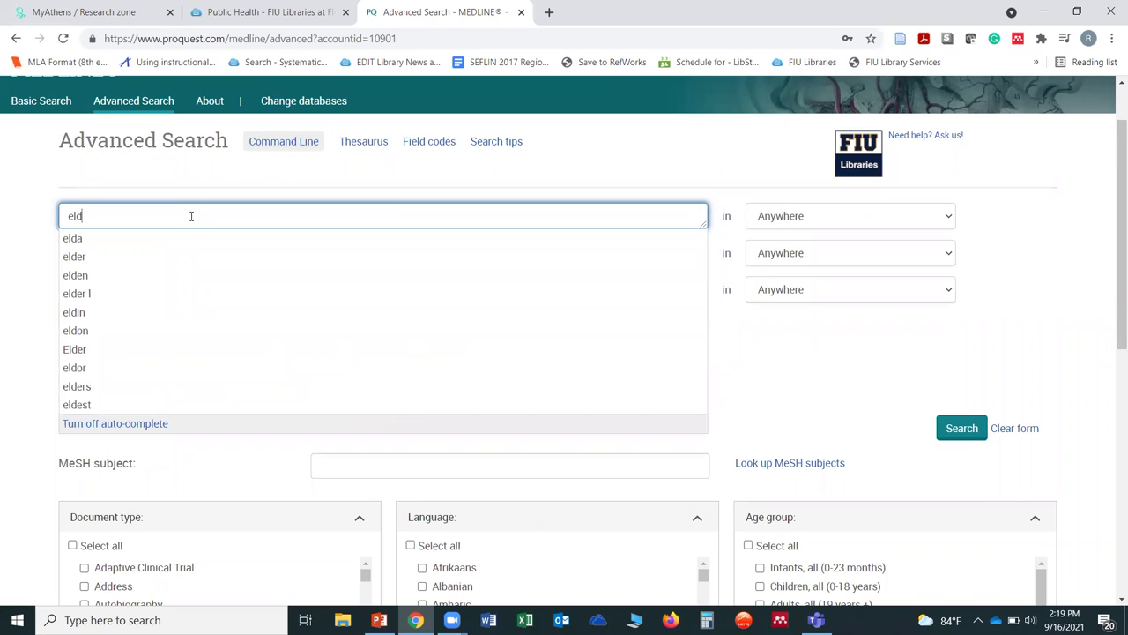
{"action": "type", "text": "erly "}
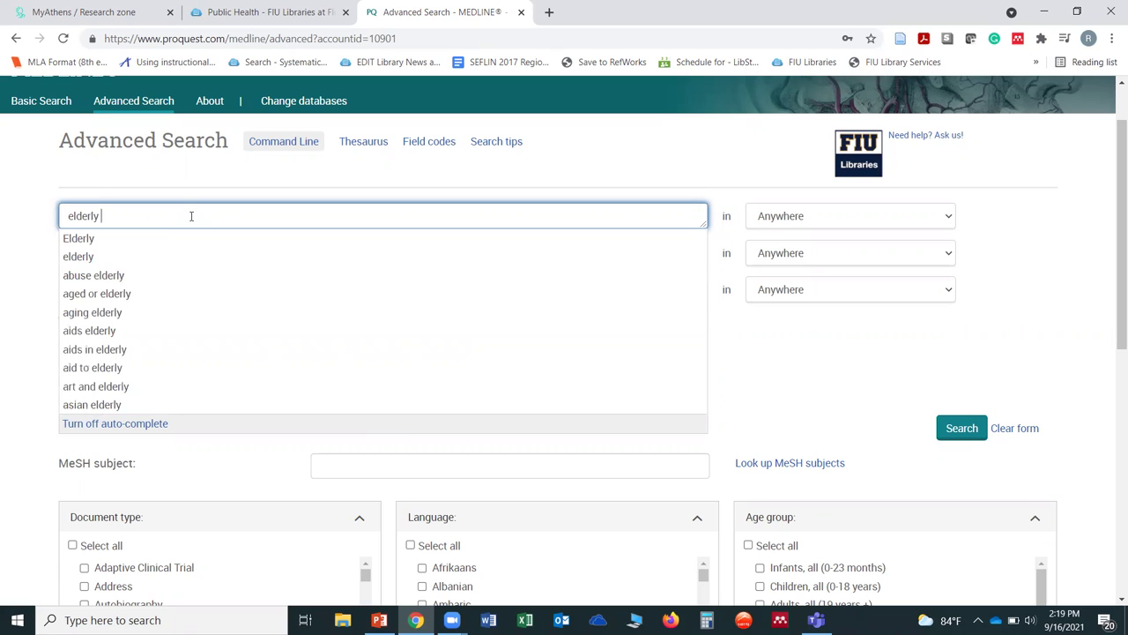
{"action": "type", "text": "or "}
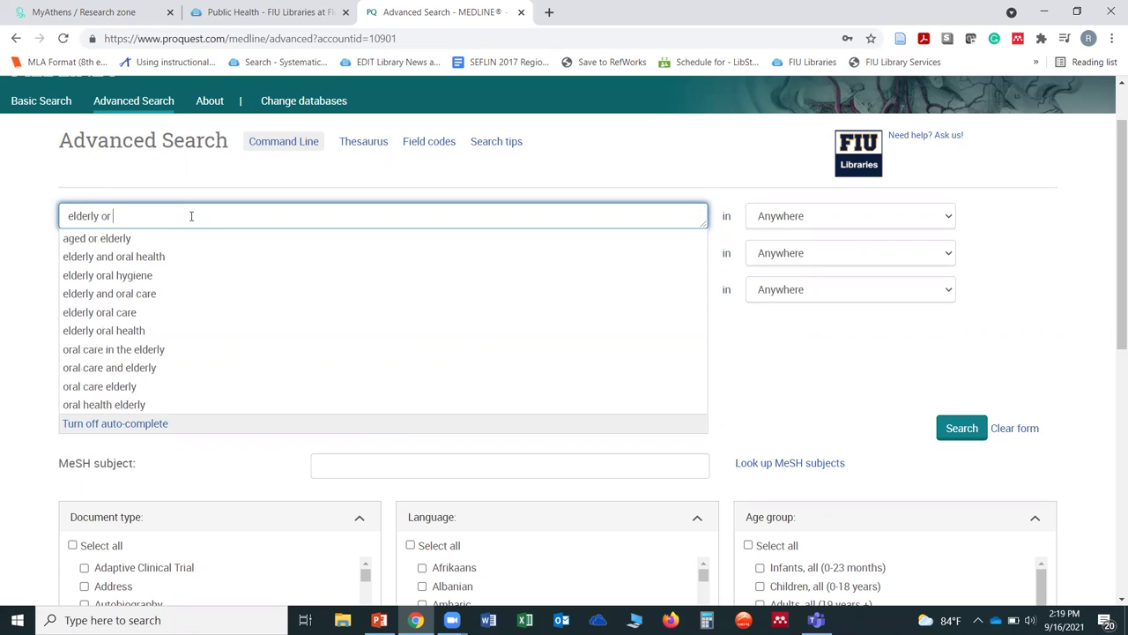
{"action": "type", "text": "older a"}
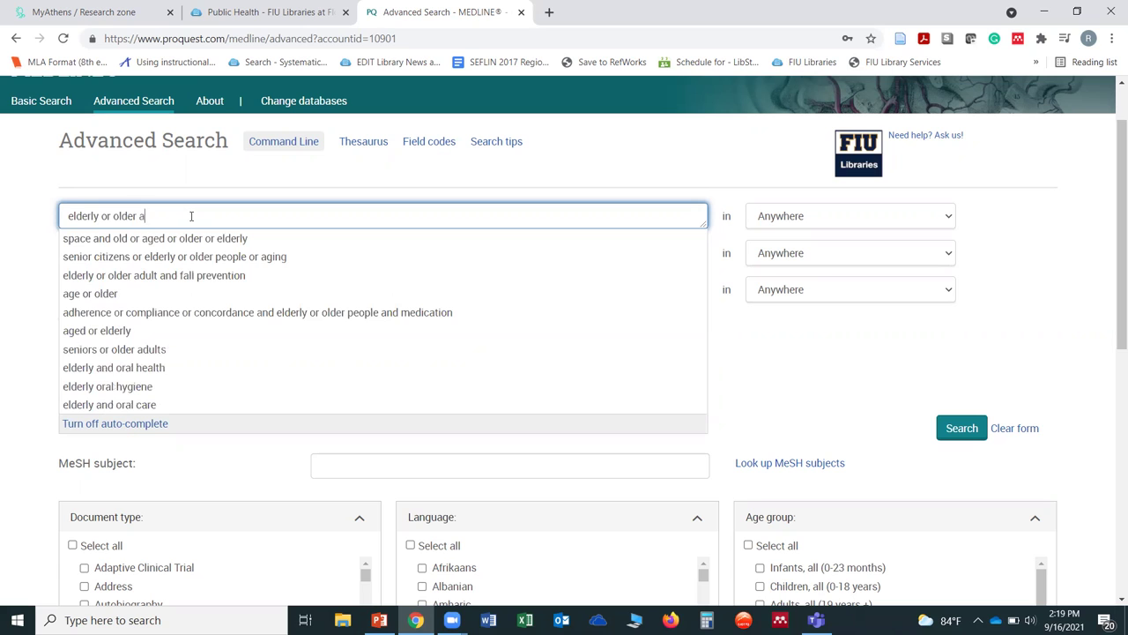
{"action": "type", "text": "duld"}
{"action": "key", "text": "BackSpace"}
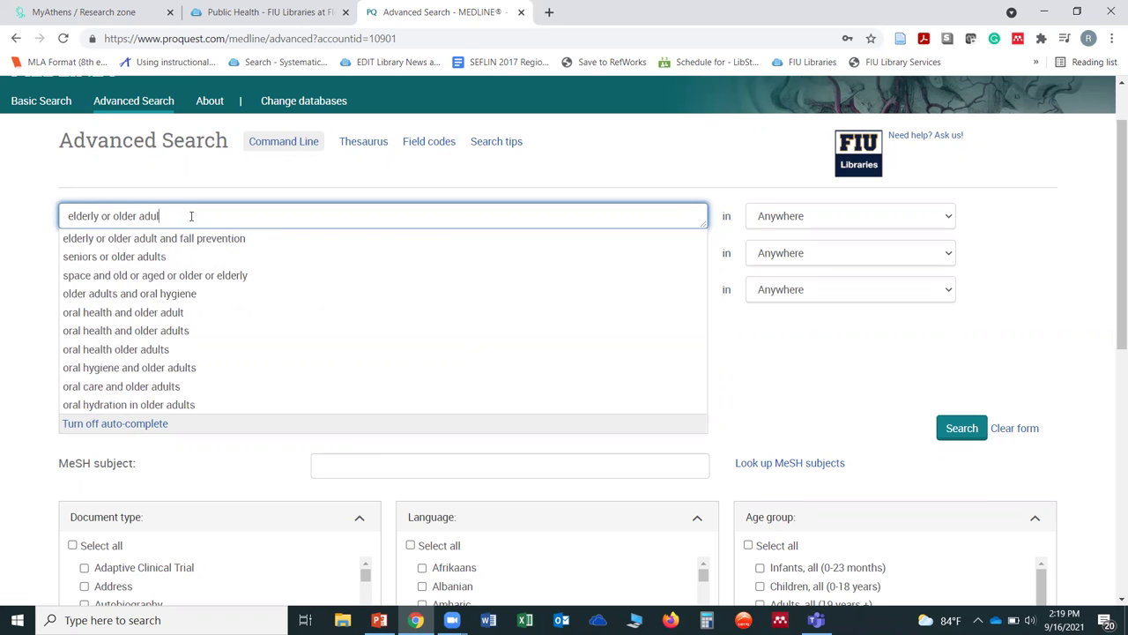
{"action": "type", "text": "t or elder"}
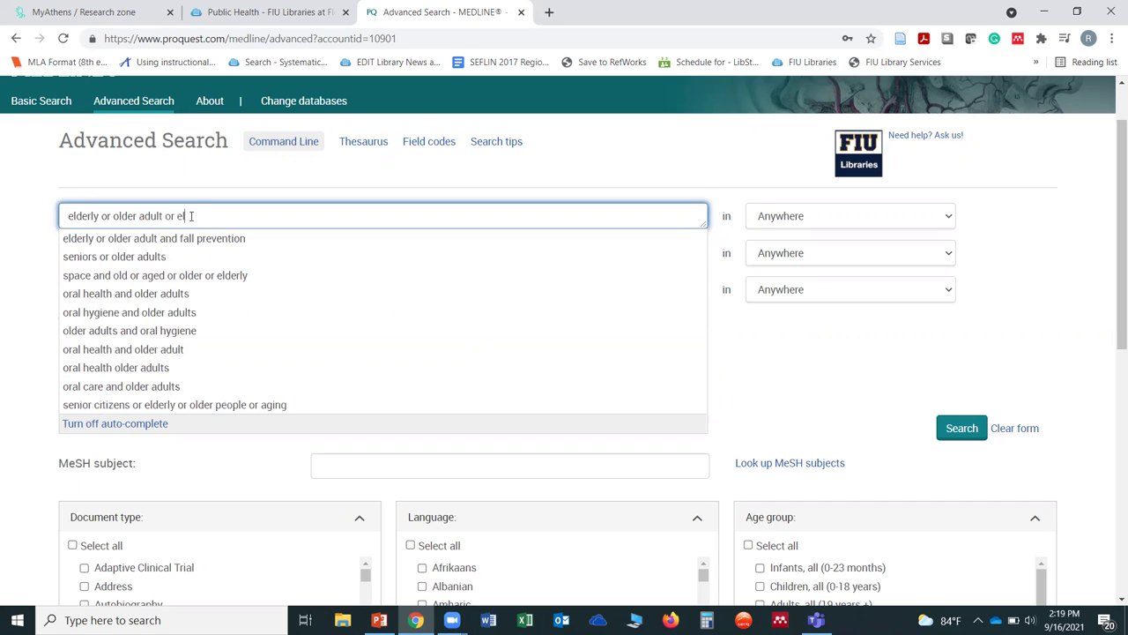
{"action": "left_click", "coordinate": [48, 177]}
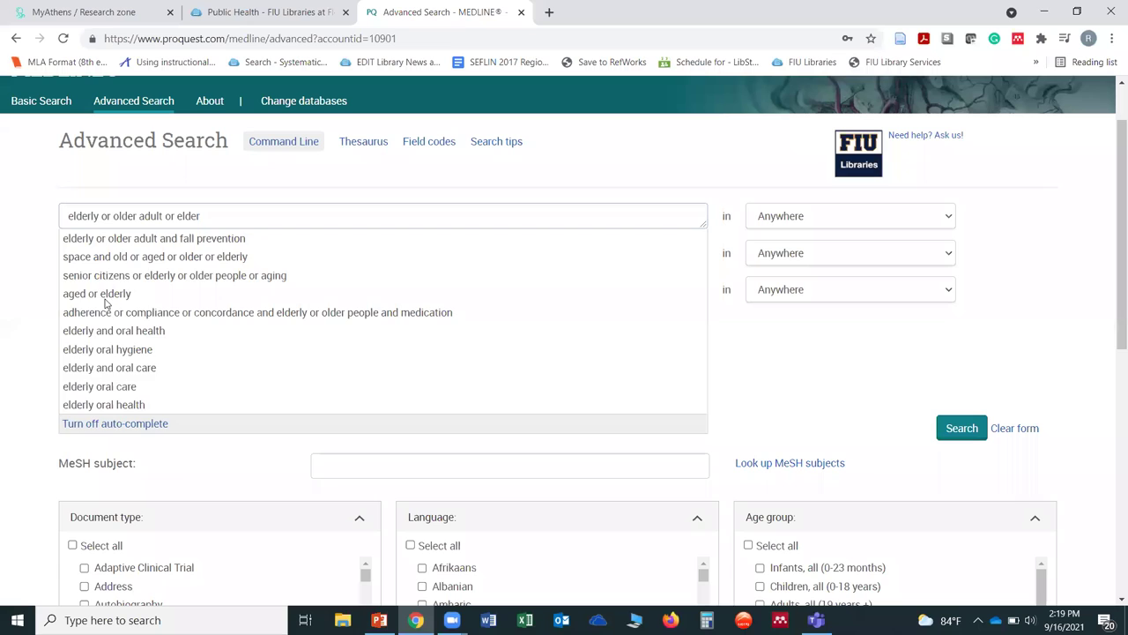
Enter 'primary care' and 'covid-19' in the second and third search rows.
{"action": "left_click", "coordinate": [231, 248]}
{"action": "type", "text": "primary care"}
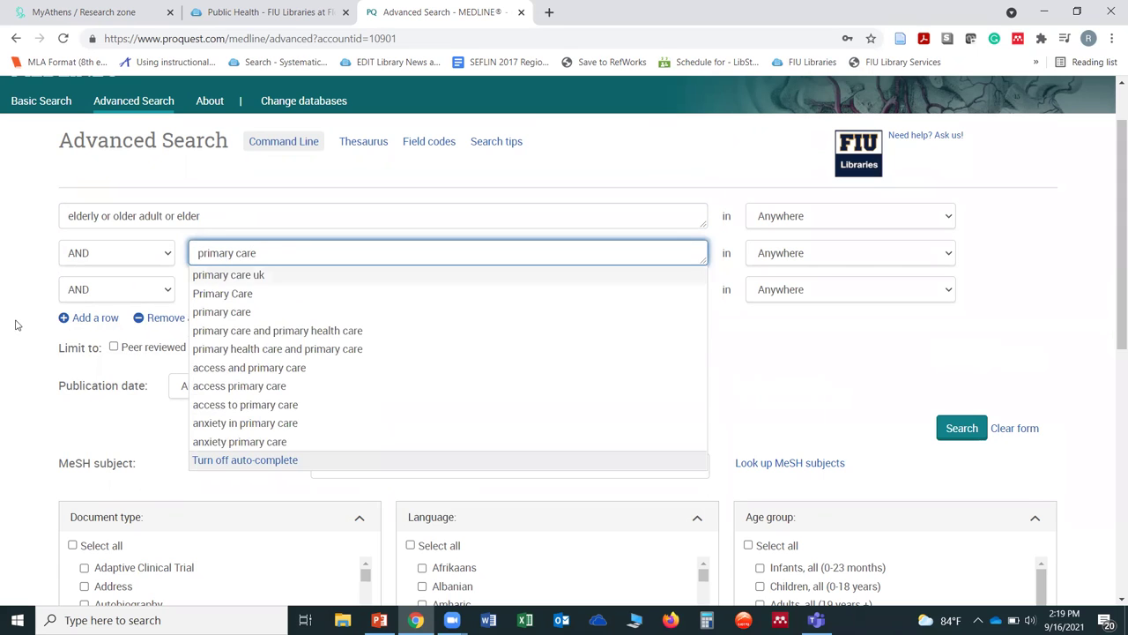
{"action": "left_click", "coordinate": [251, 282]}
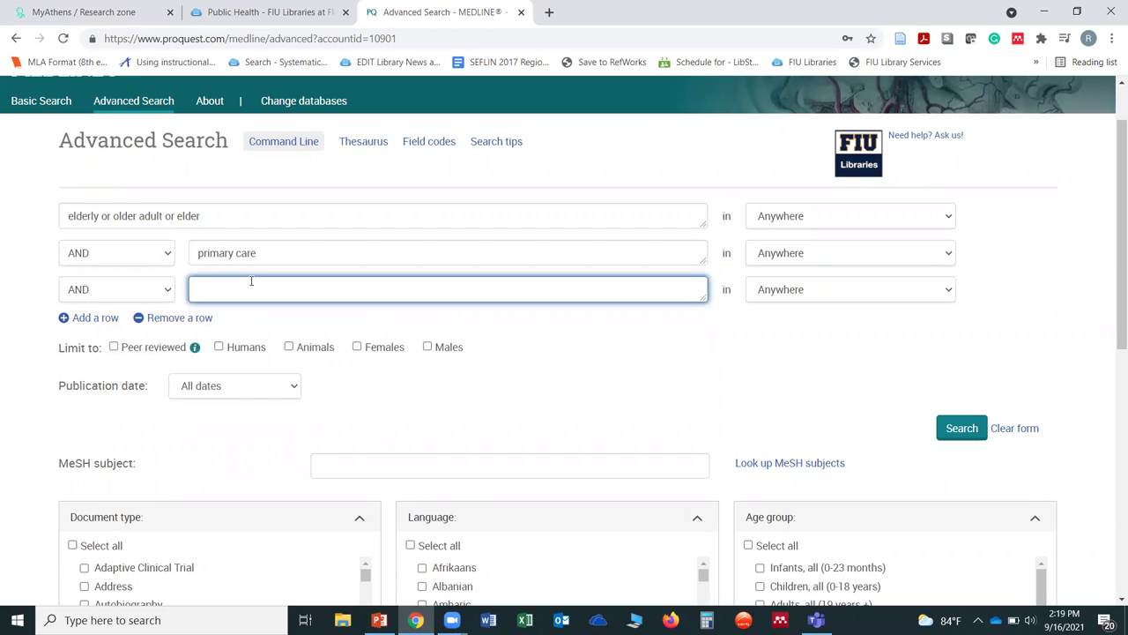
{"action": "type", "text": "covi"}
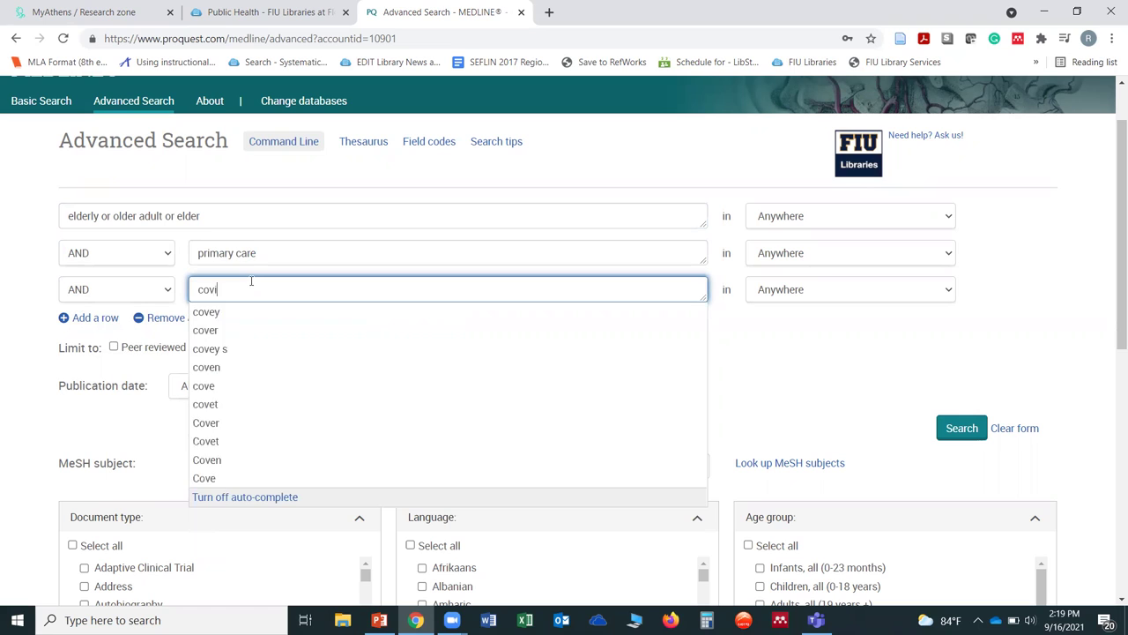
{"action": "type", "text": "d"}
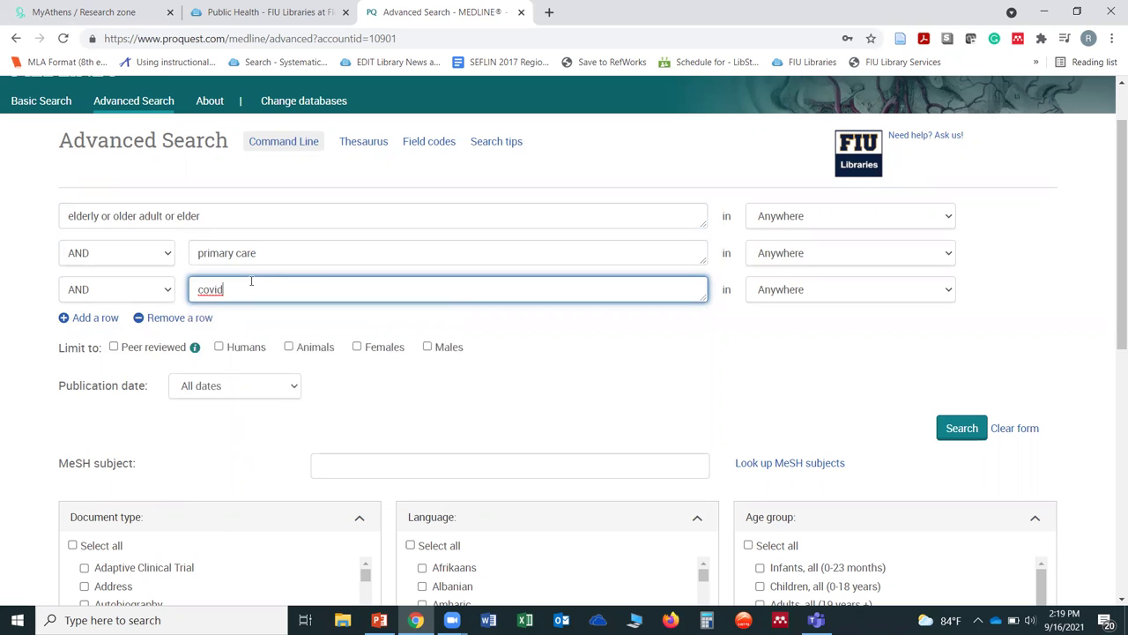
{"action": "type", "text": "-19"}
{"action": "scroll", "coordinate": [538, 514], "scroll_direction": "down", "scroll_amount": 2}
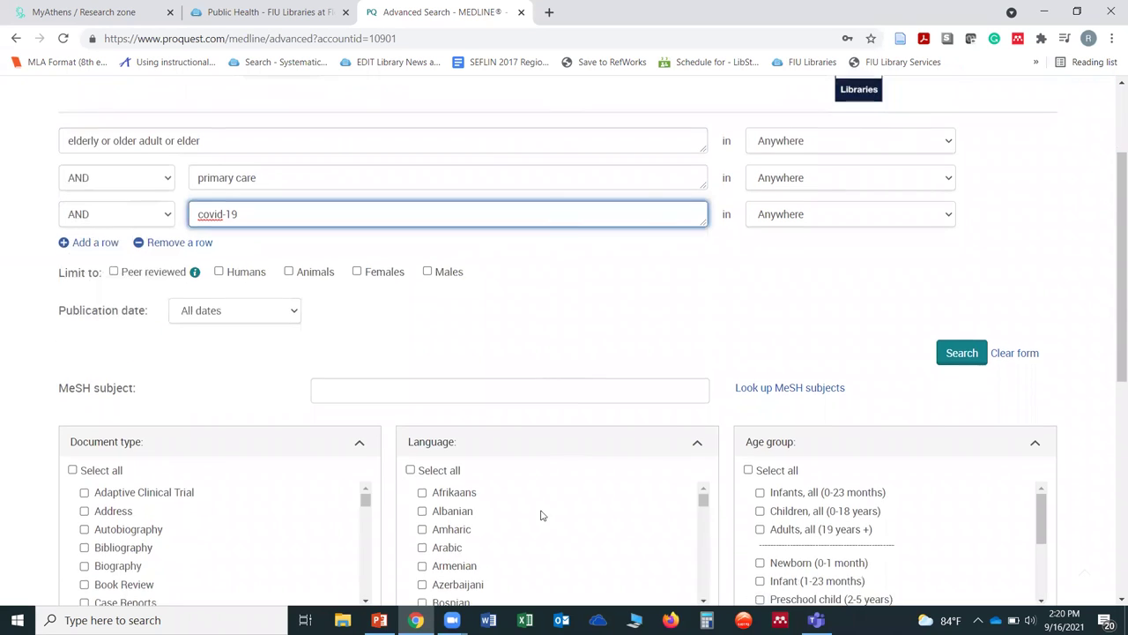
{"action": "scroll", "coordinate": [590, 411], "scroll_direction": "up", "scroll_amount": 1}
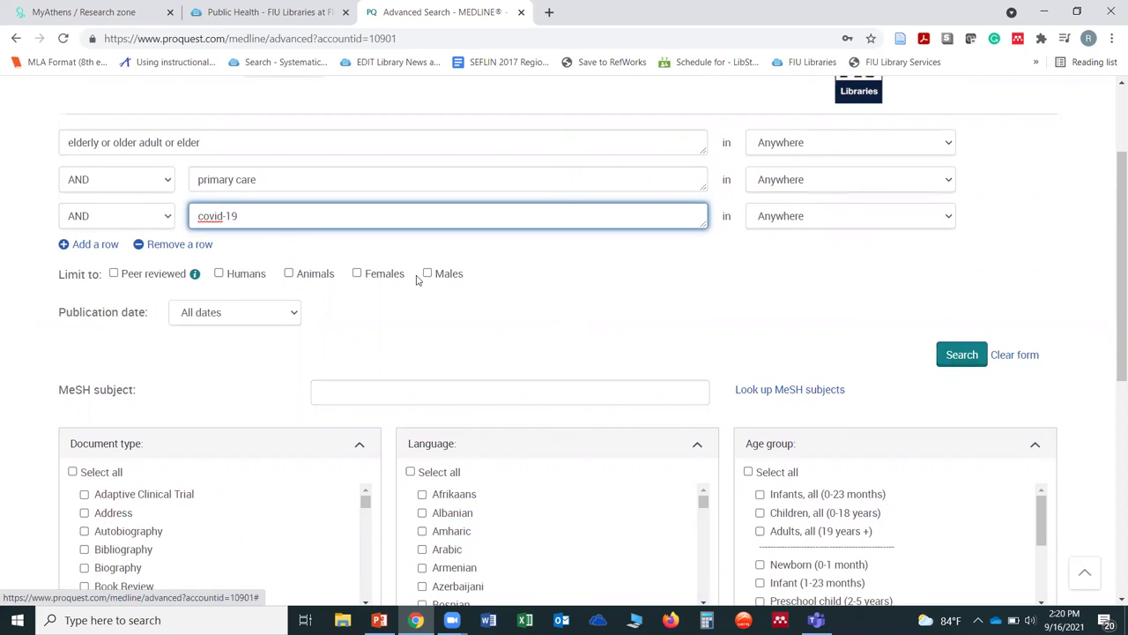
Append 'or' to the primary care term, then remove it so the term stays 'primary care'.
{"action": "left_click", "coordinate": [279, 184]}
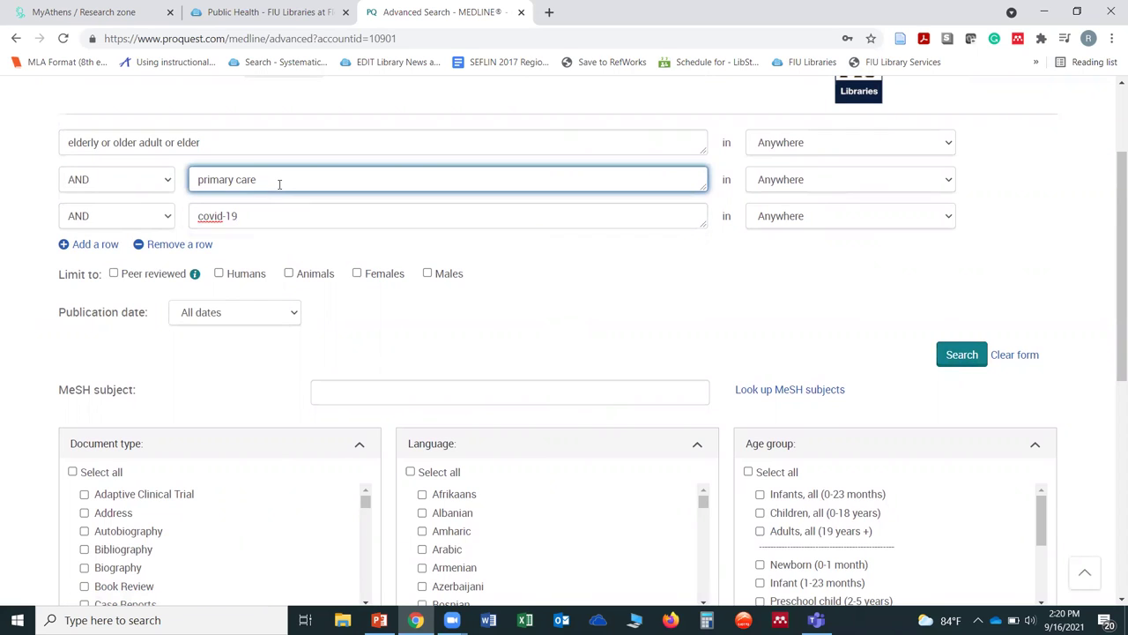
{"action": "type", "text": "or"}
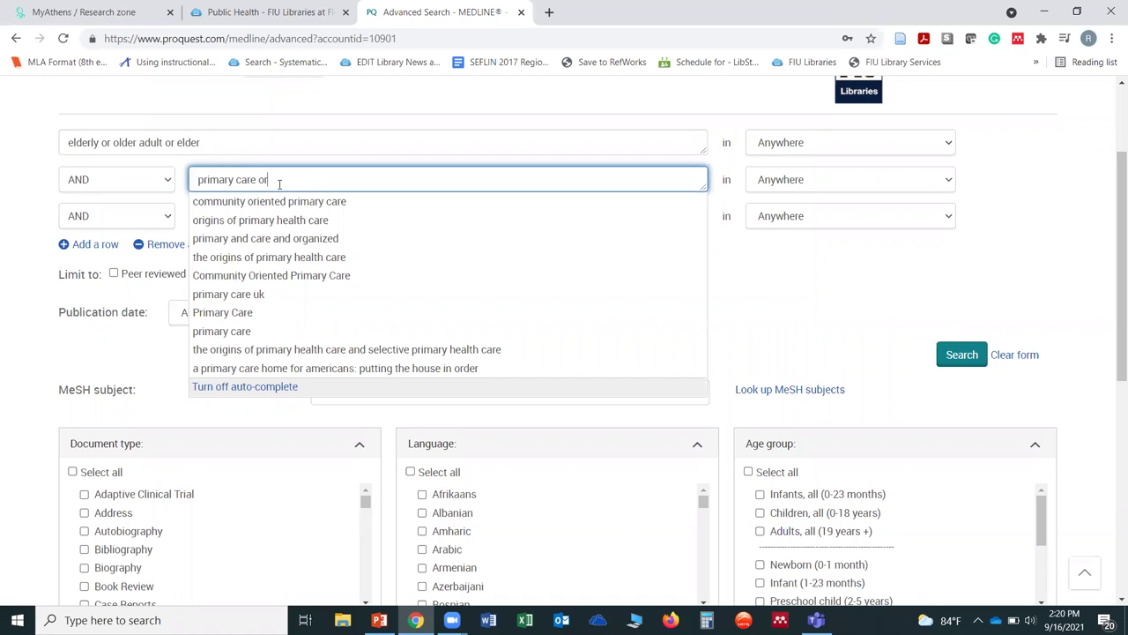
{"action": "key", "text": "BackSpace"}
{"action": "key", "text": "BackSpace"}
{"action": "key", "text": "BackSpace"}
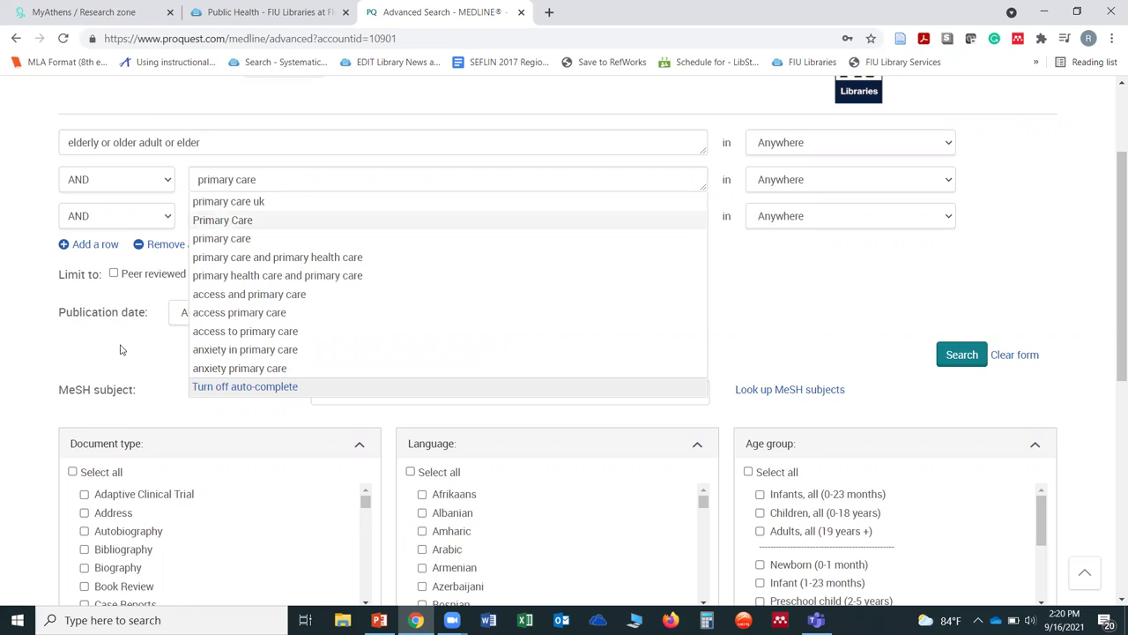
{"action": "left_click", "coordinate": [121, 350]}
{"action": "left_click", "coordinate": [256, 215]}
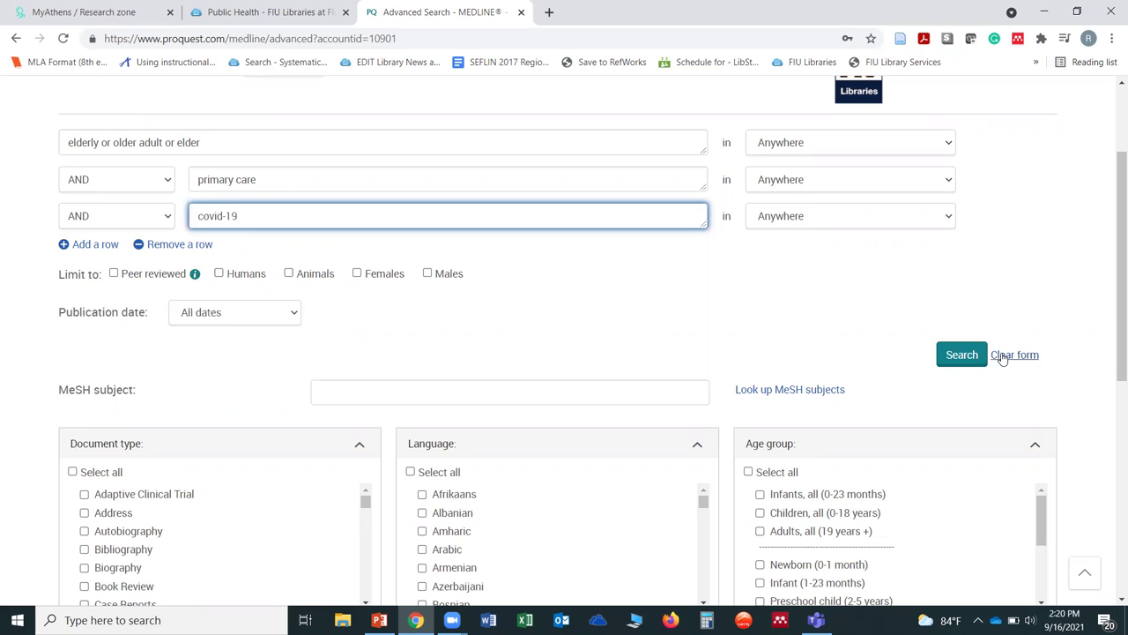
Run the three-term search and limit it to peer-reviewed articles, giving 115 results.
{"action": "left_click", "coordinate": [952, 358]}
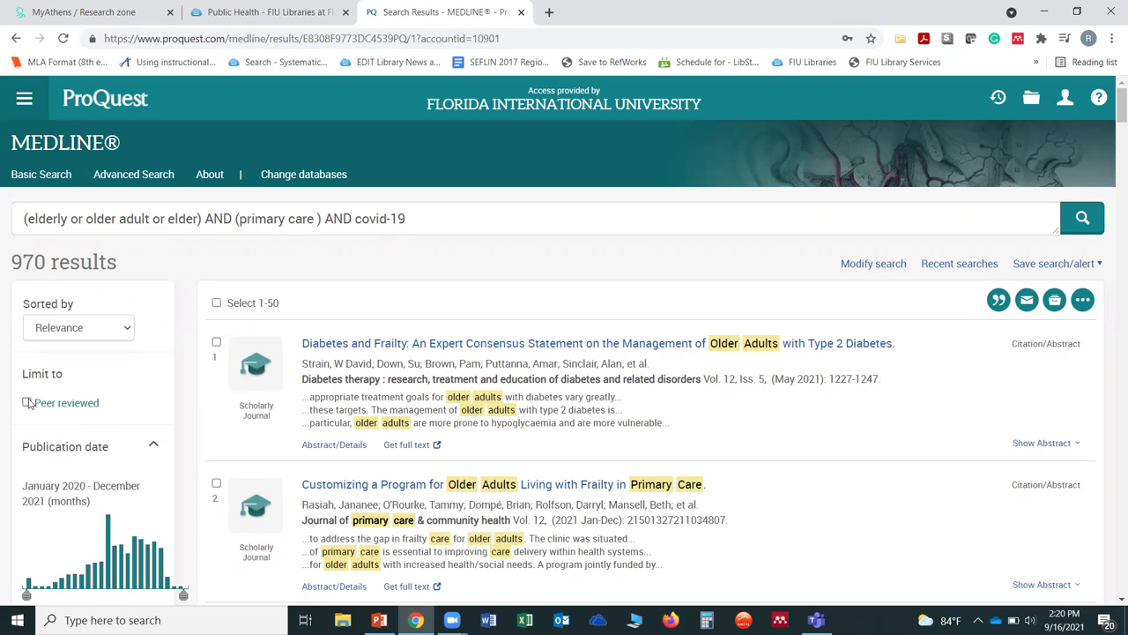
{"action": "left_click", "coordinate": [27, 402]}
{"action": "scroll", "coordinate": [15, 511], "scroll_direction": "down", "scroll_amount": 1}
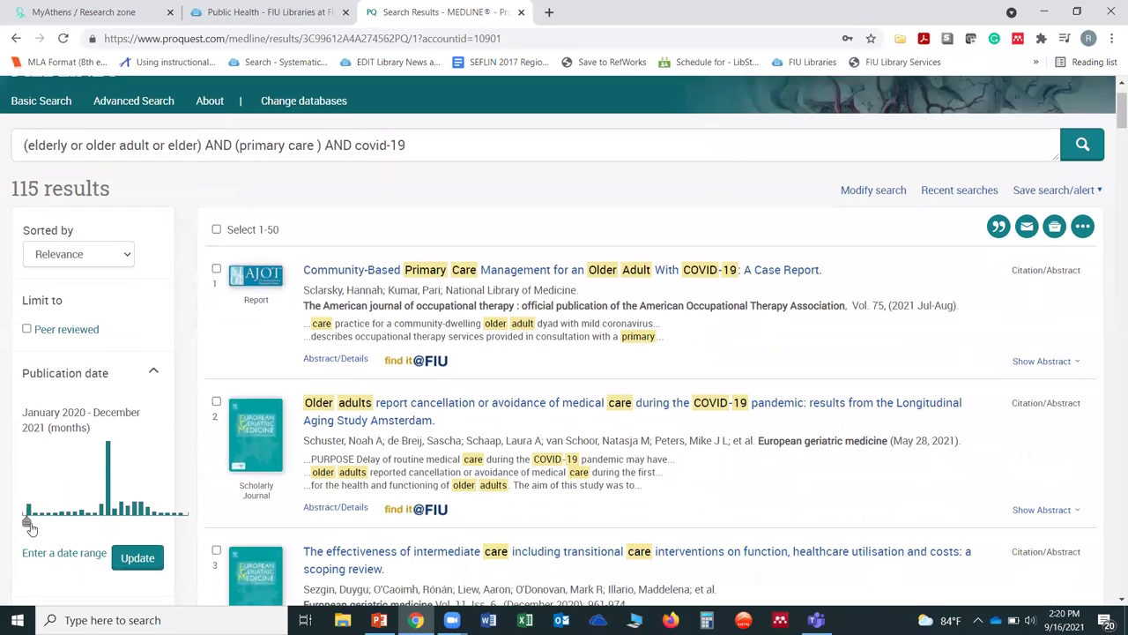
{"action": "mouse_move", "coordinate": [27, 523]}
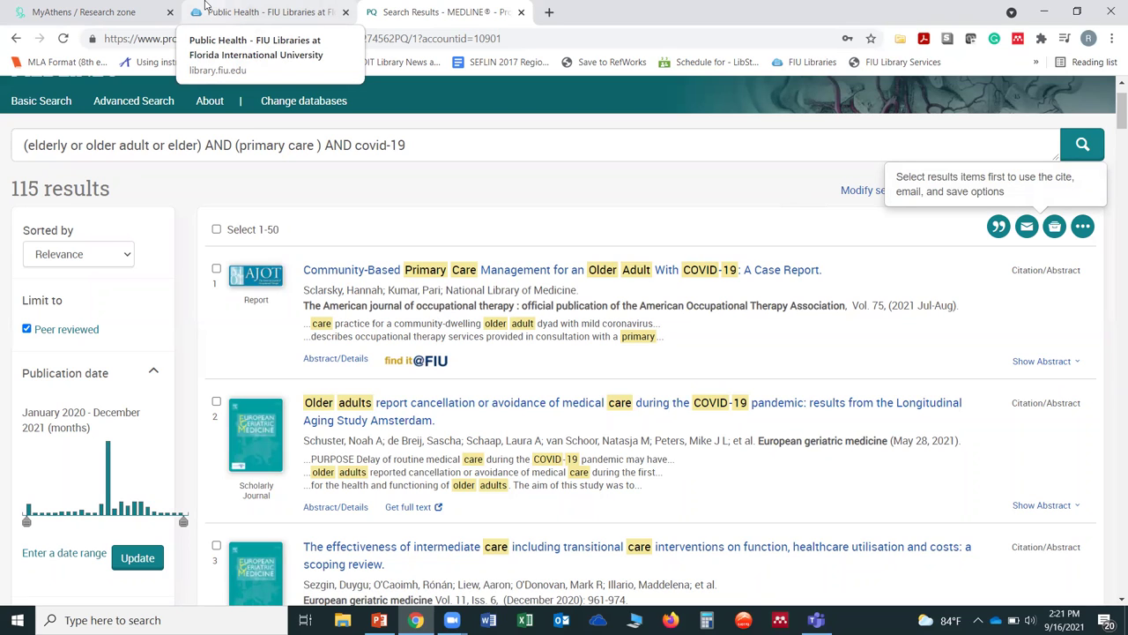
Open CultureVision's Getting Started page from the Public Health guide, browse it, then return to the guide.
{"action": "left_click", "coordinate": [255, 17]}
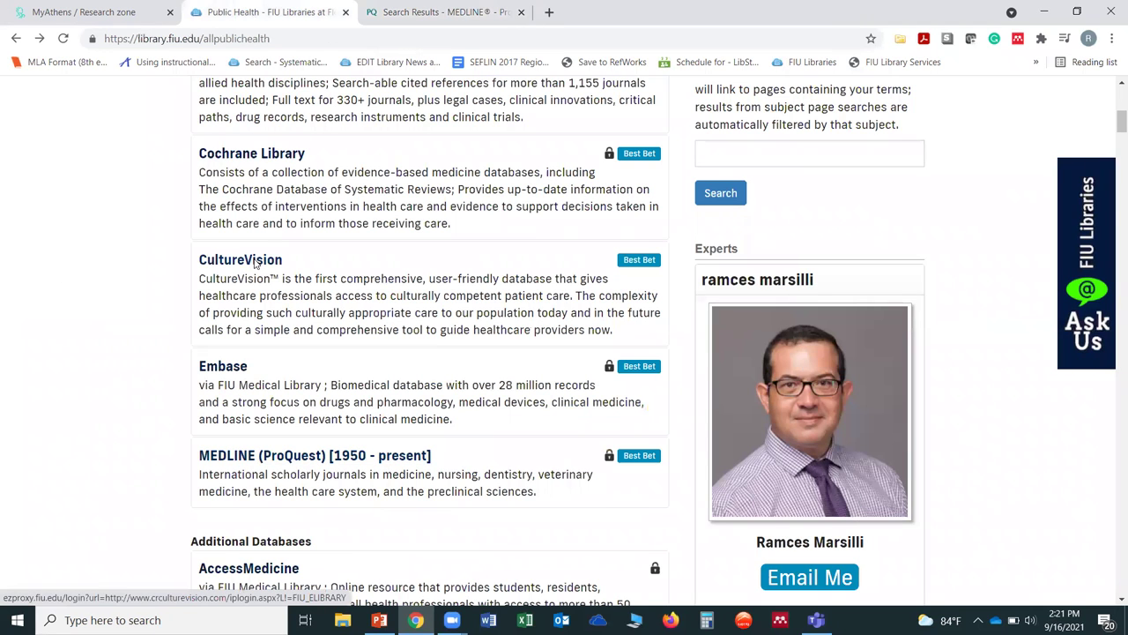
{"action": "left_click", "coordinate": [254, 263]}
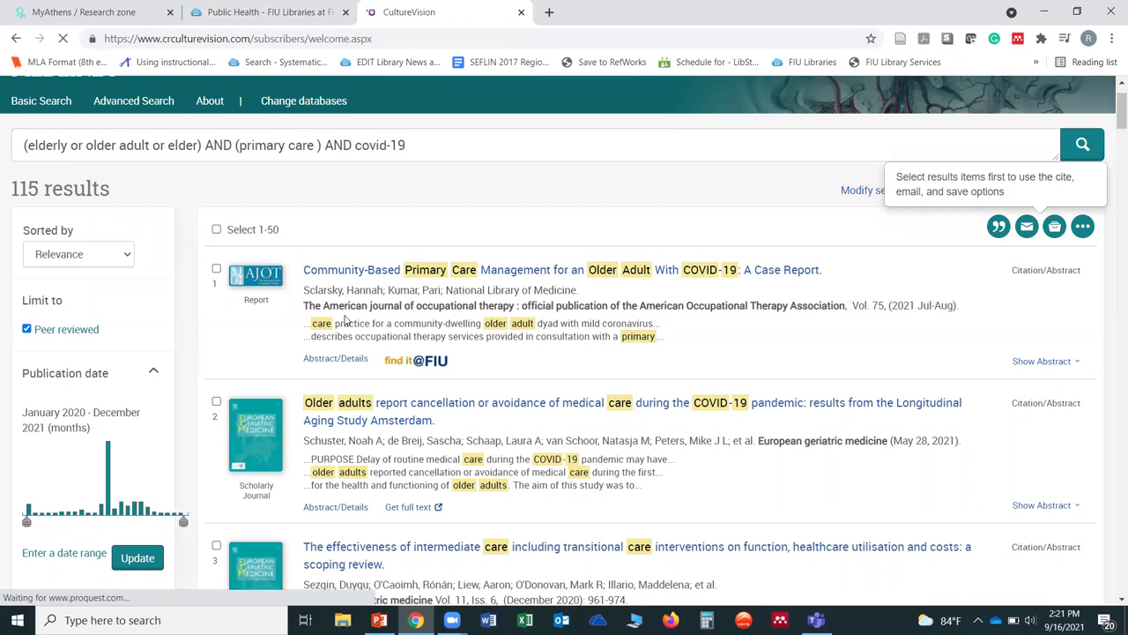
{"action": "scroll", "coordinate": [710, 331], "scroll_direction": "down", "scroll_amount": 1}
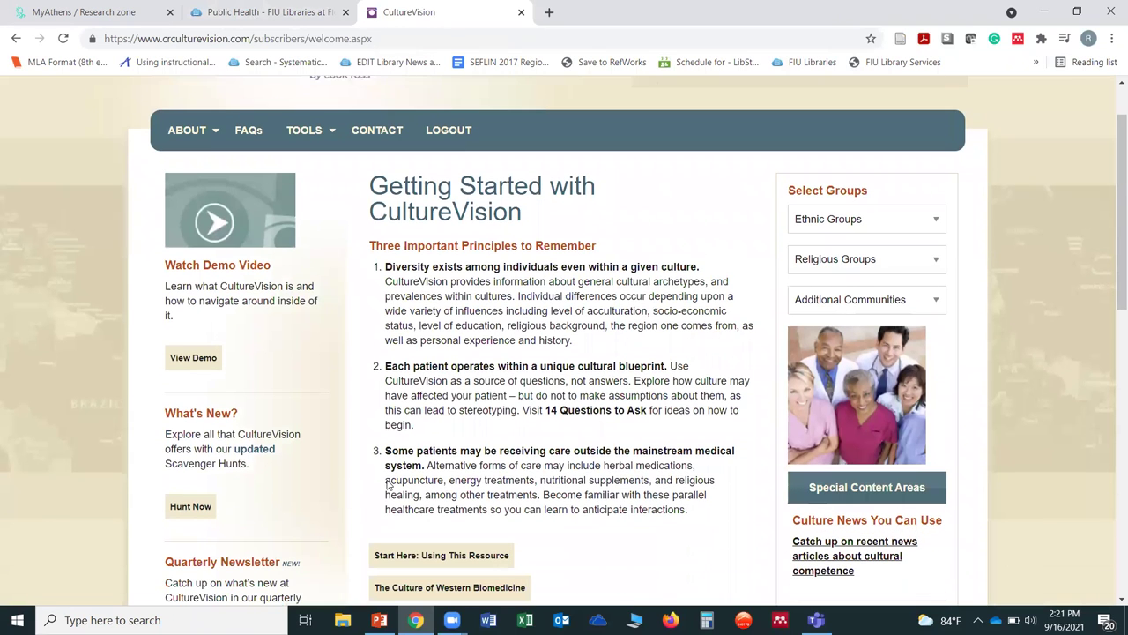
{"action": "scroll", "coordinate": [597, 245], "scroll_direction": "up", "scroll_amount": 1}
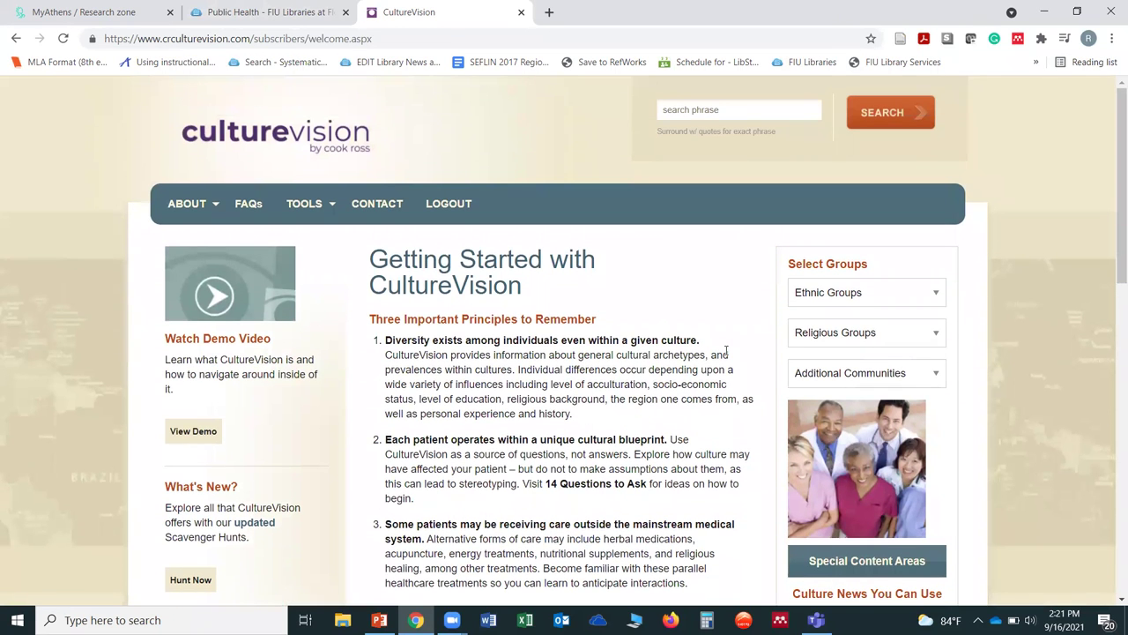
{"action": "scroll", "coordinate": [696, 337], "scroll_direction": "down", "scroll_amount": 2}
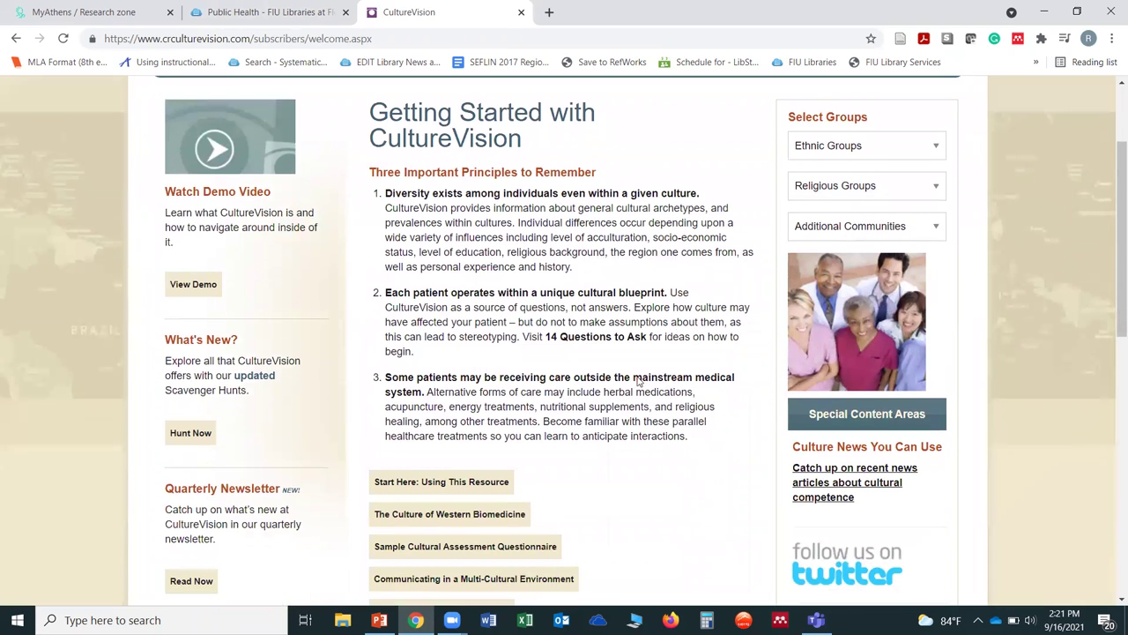
{"action": "scroll", "coordinate": [639, 402], "scroll_direction": "up", "scroll_amount": 1}
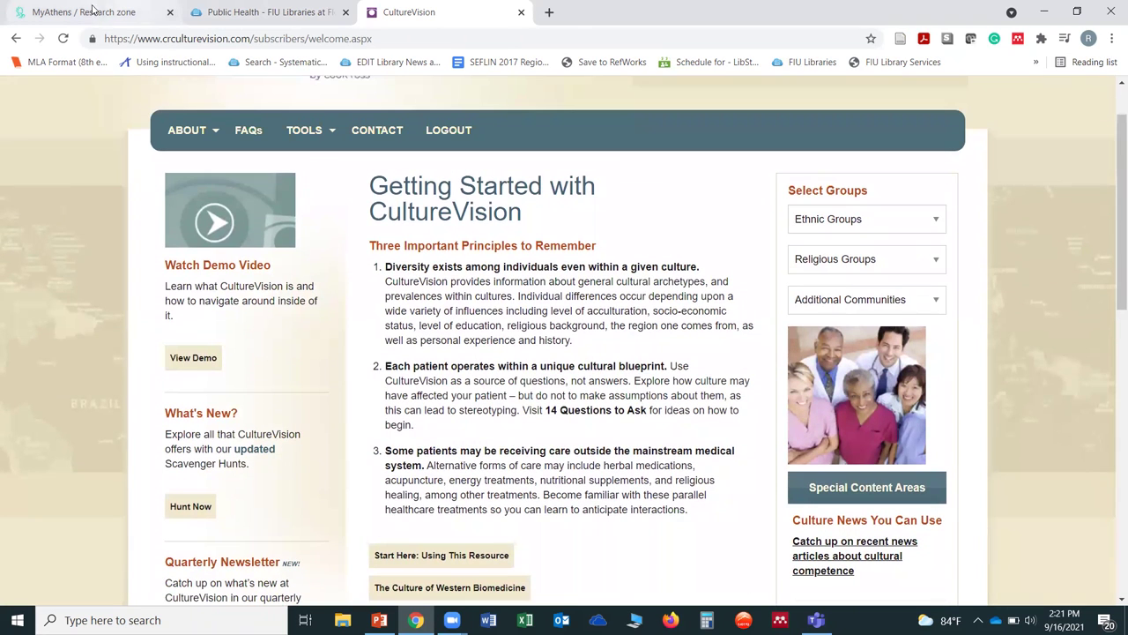
{"action": "left_click", "coordinate": [256, 13]}
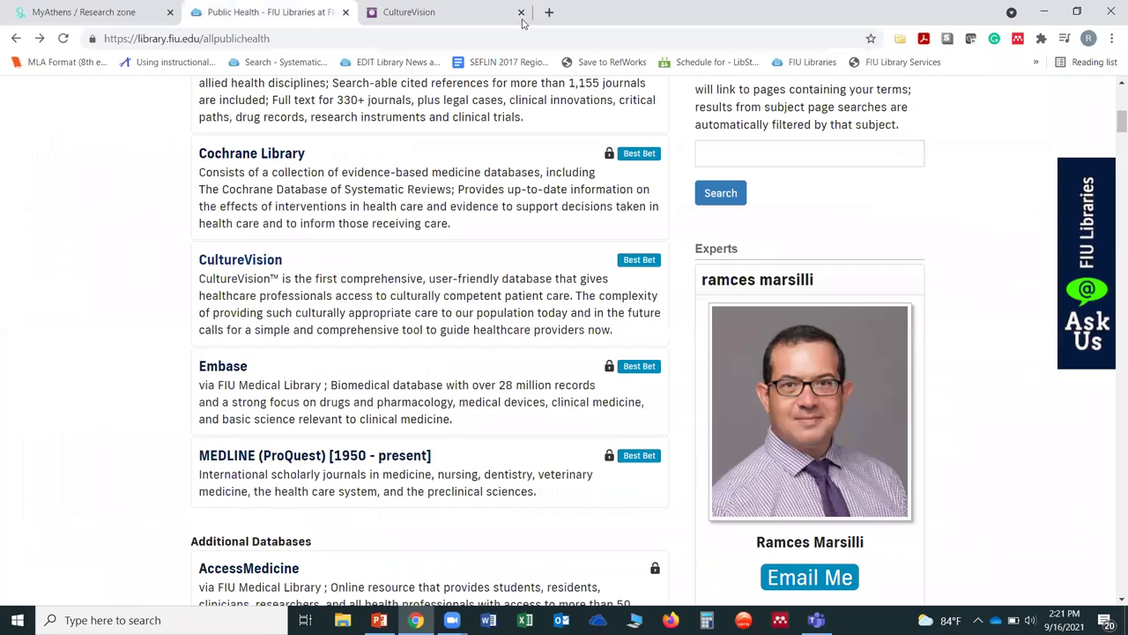
Close the CultureVision tab and scroll the Public Health database list down to PubMed.
{"action": "left_click", "coordinate": [522, 13]}
{"action": "scroll", "coordinate": [264, 300], "scroll_direction": "up", "scroll_amount": 3}
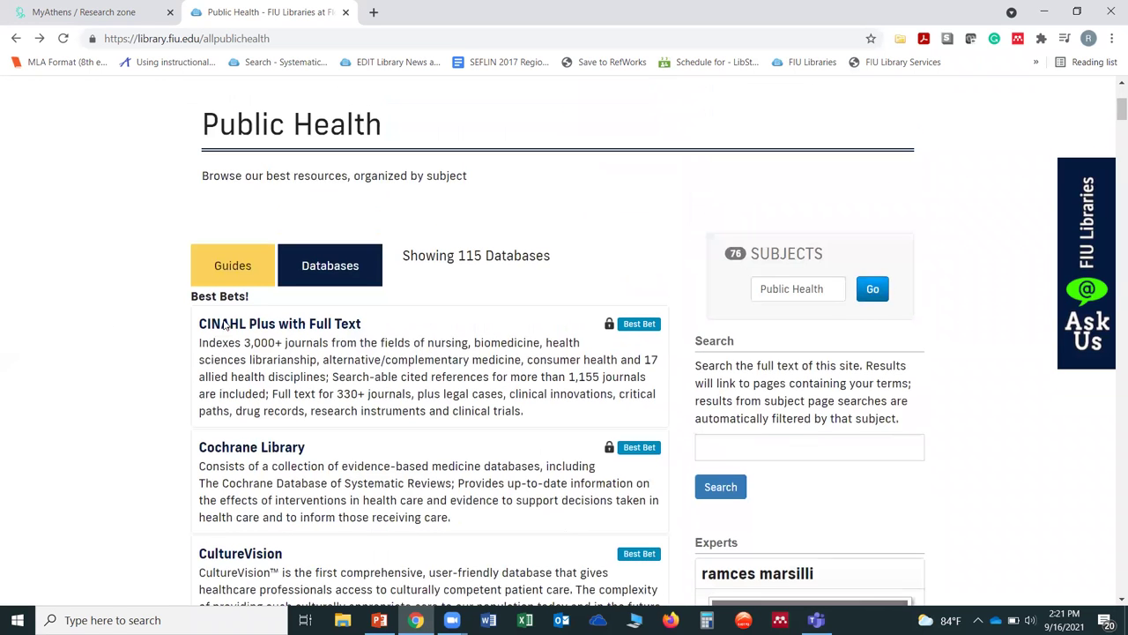
{"action": "scroll", "coordinate": [357, 391], "scroll_direction": "down", "scroll_amount": 1}
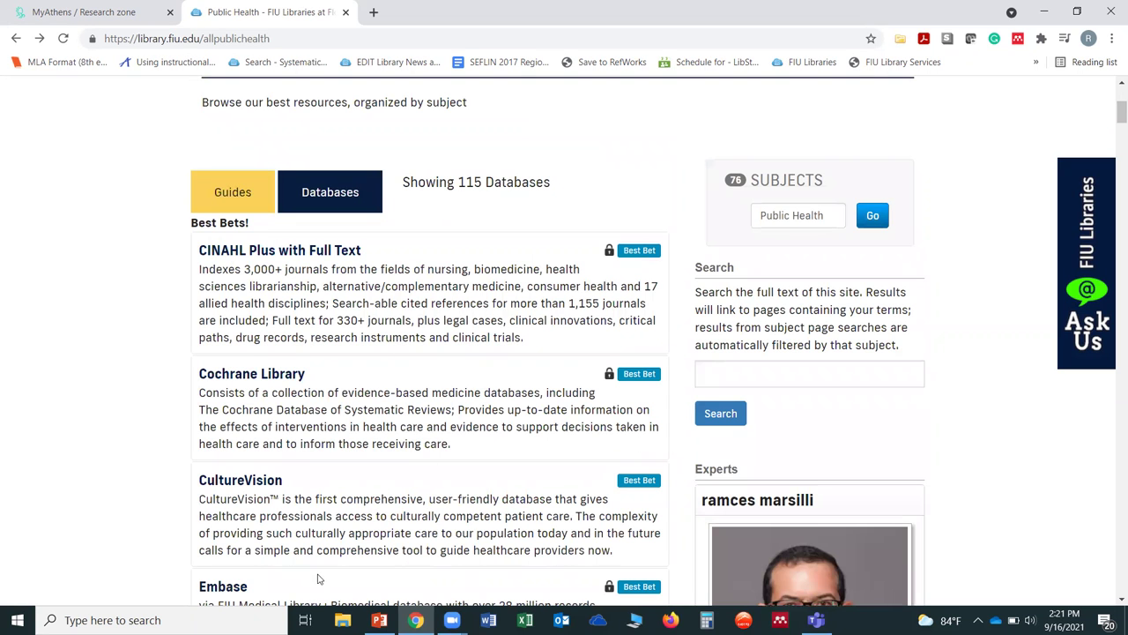
{"action": "scroll", "coordinate": [423, 449], "scroll_direction": "down", "scroll_amount": 4}
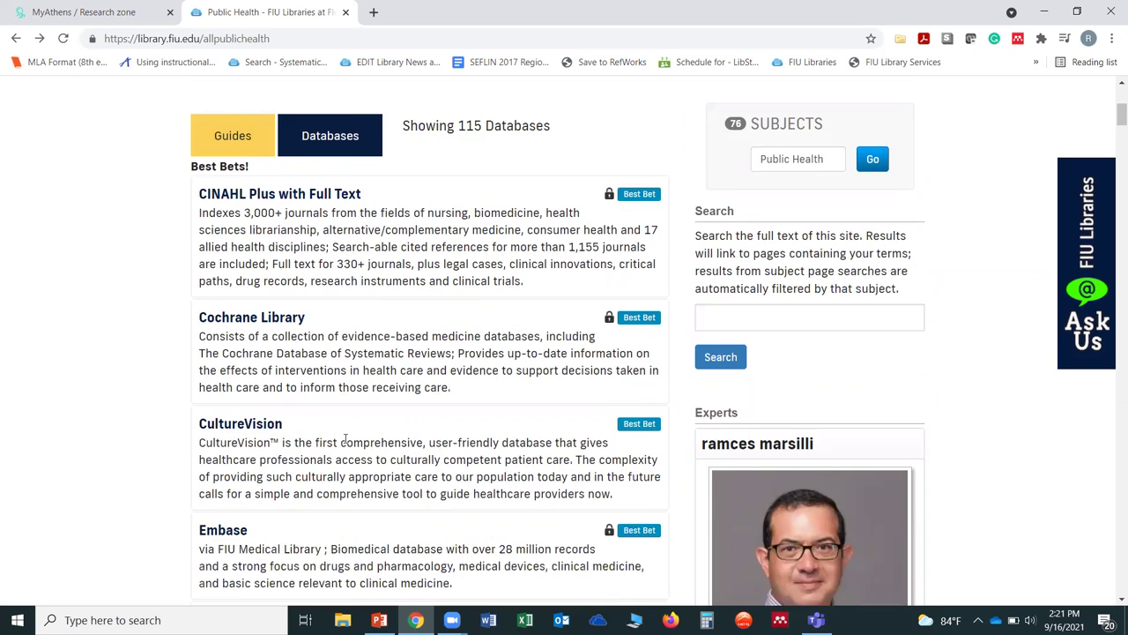
{"action": "scroll", "coordinate": [396, 450], "scroll_direction": "down", "scroll_amount": 15}
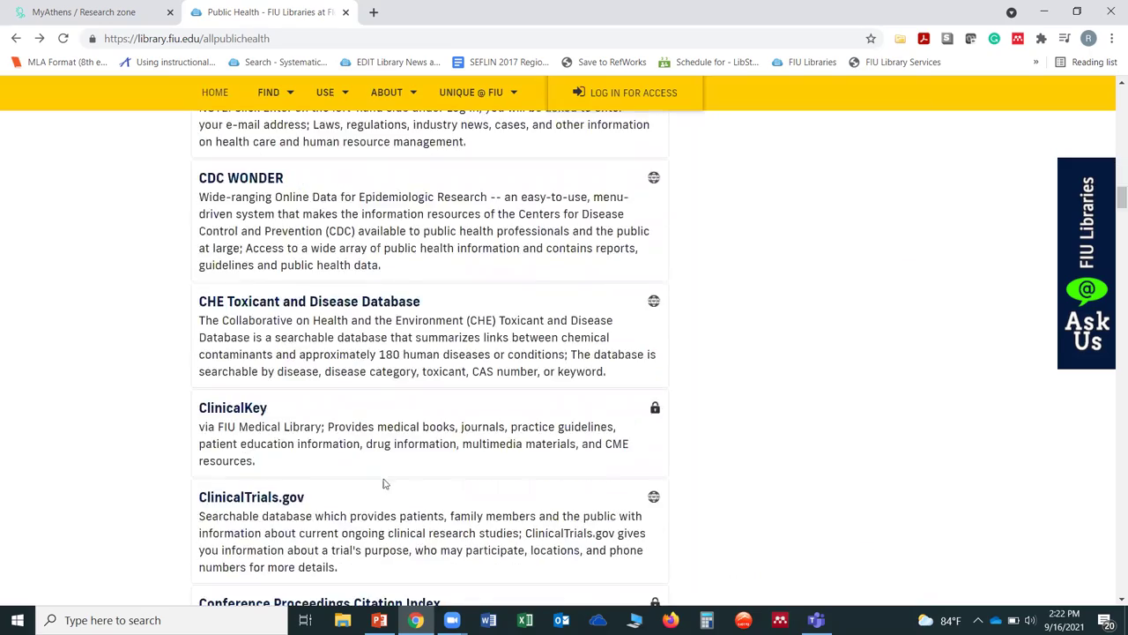
{"action": "scroll", "coordinate": [379, 474], "scroll_direction": "down", "scroll_amount": 20}
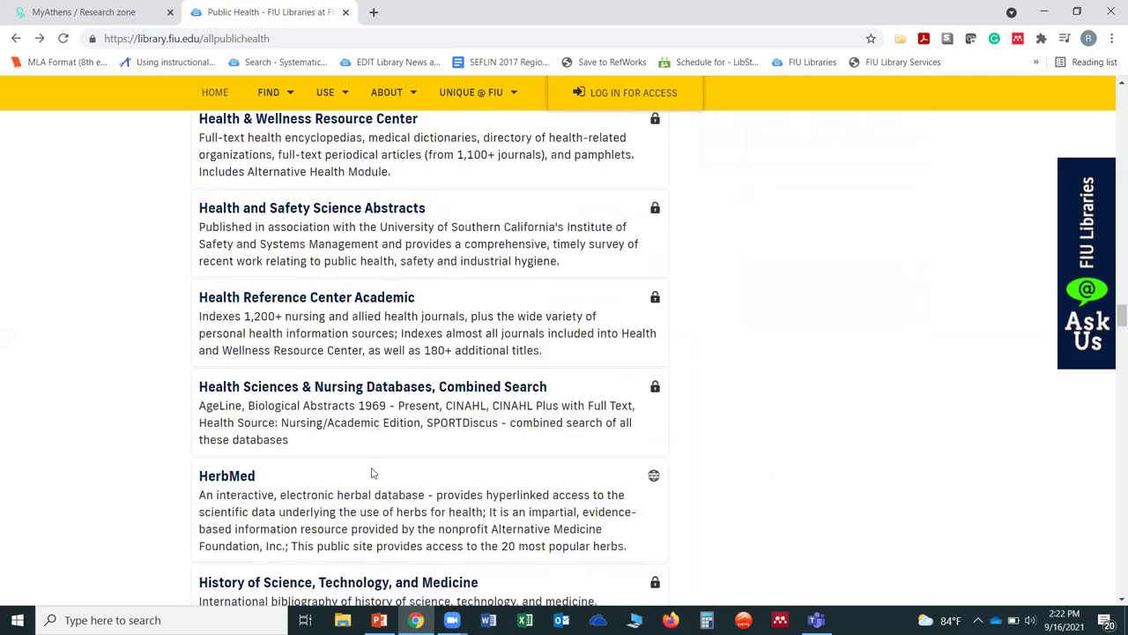
{"action": "scroll", "coordinate": [372, 475], "scroll_direction": "down", "scroll_amount": 20}
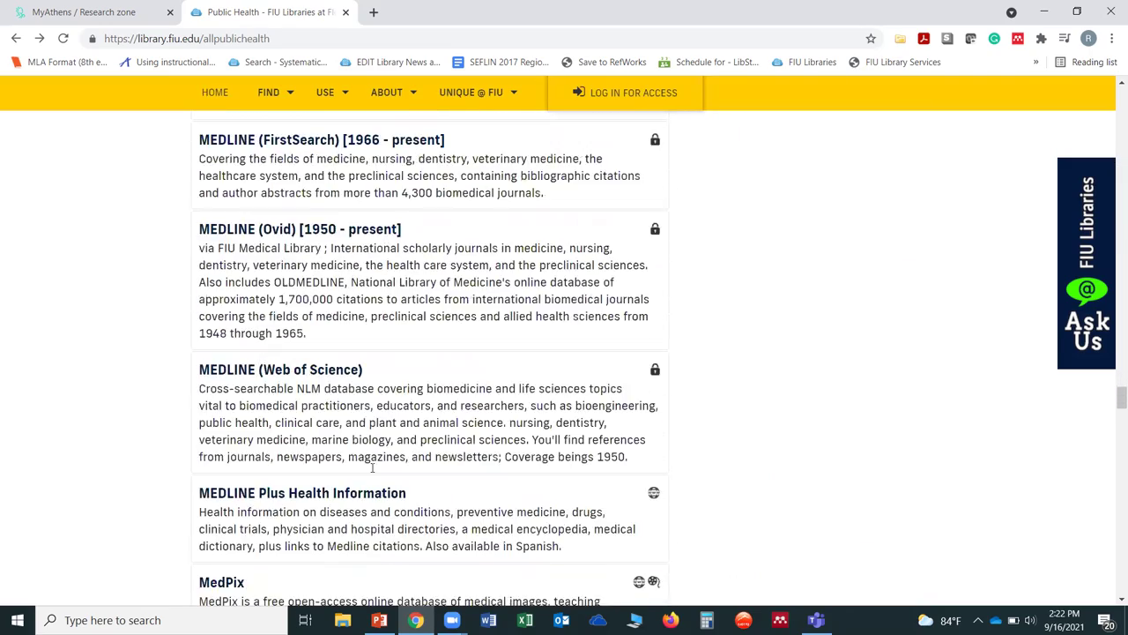
{"action": "scroll", "coordinate": [372, 474], "scroll_direction": "down", "scroll_amount": 15}
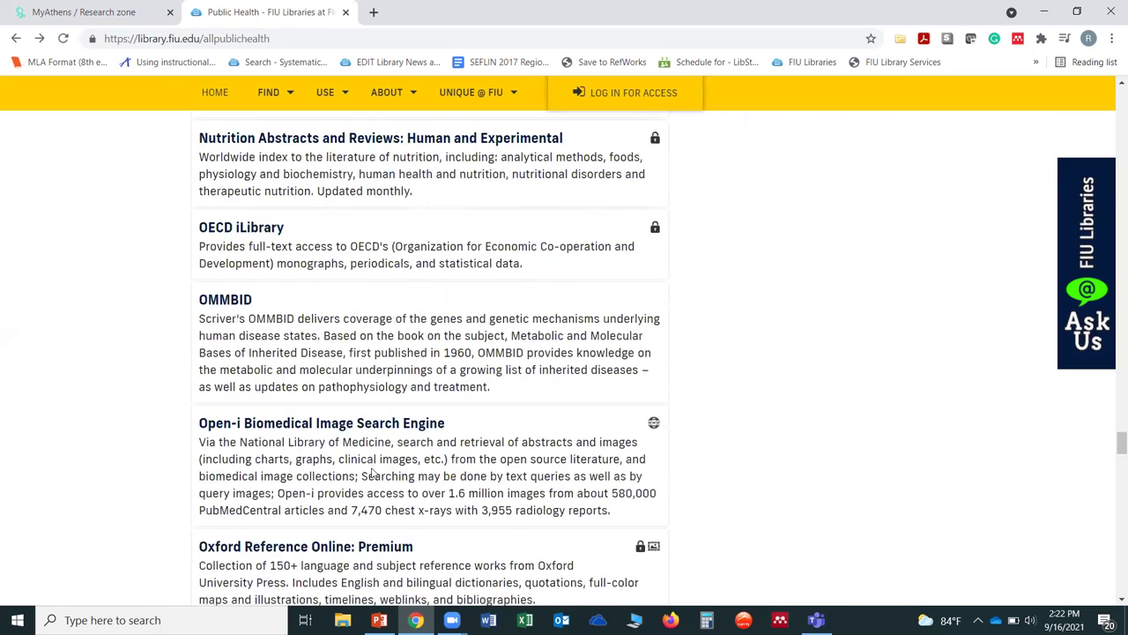
{"action": "scroll", "coordinate": [372, 467], "scroll_direction": "down", "scroll_amount": 4}
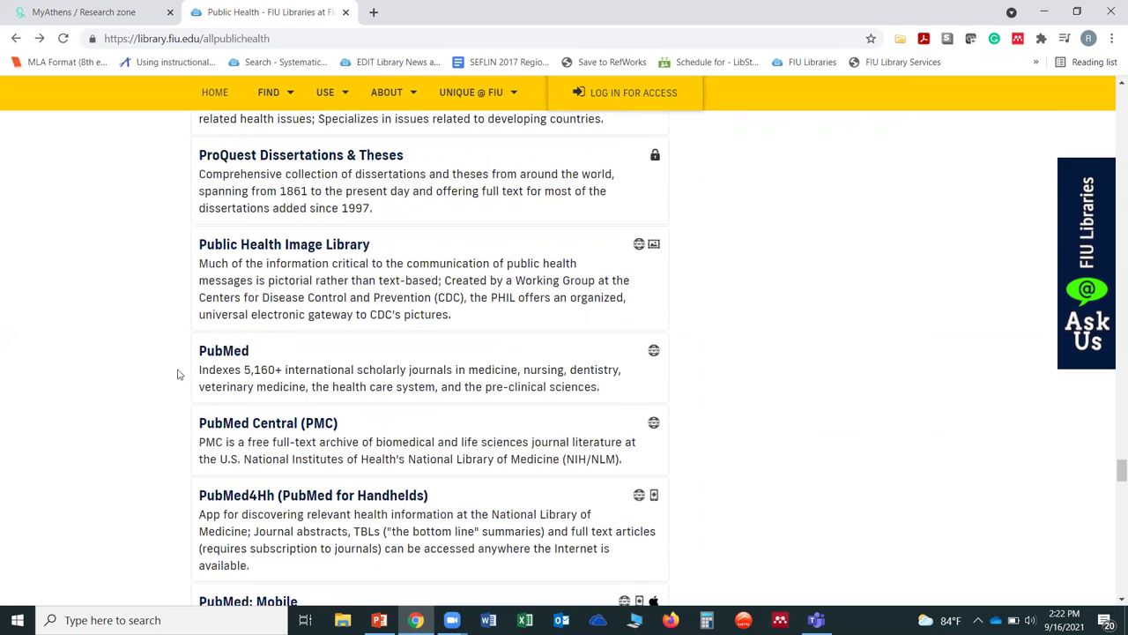
Open PubMed's Advanced Search Builder and add 'primary care' to the query.
{"action": "left_click", "coordinate": [225, 352]}
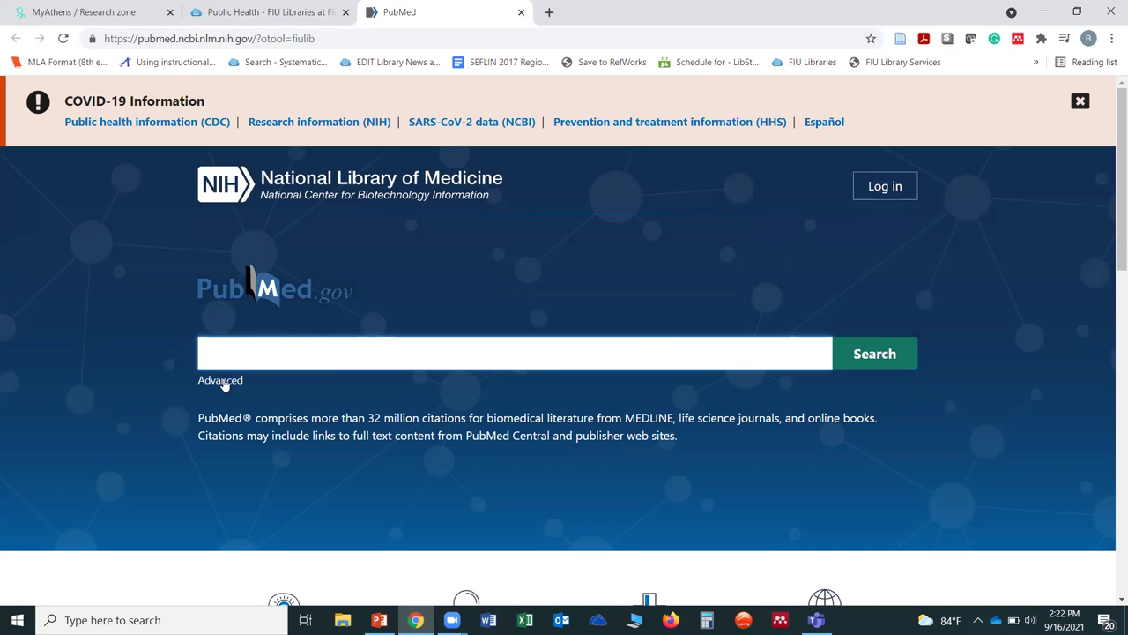
{"action": "left_click", "coordinate": [224, 384]}
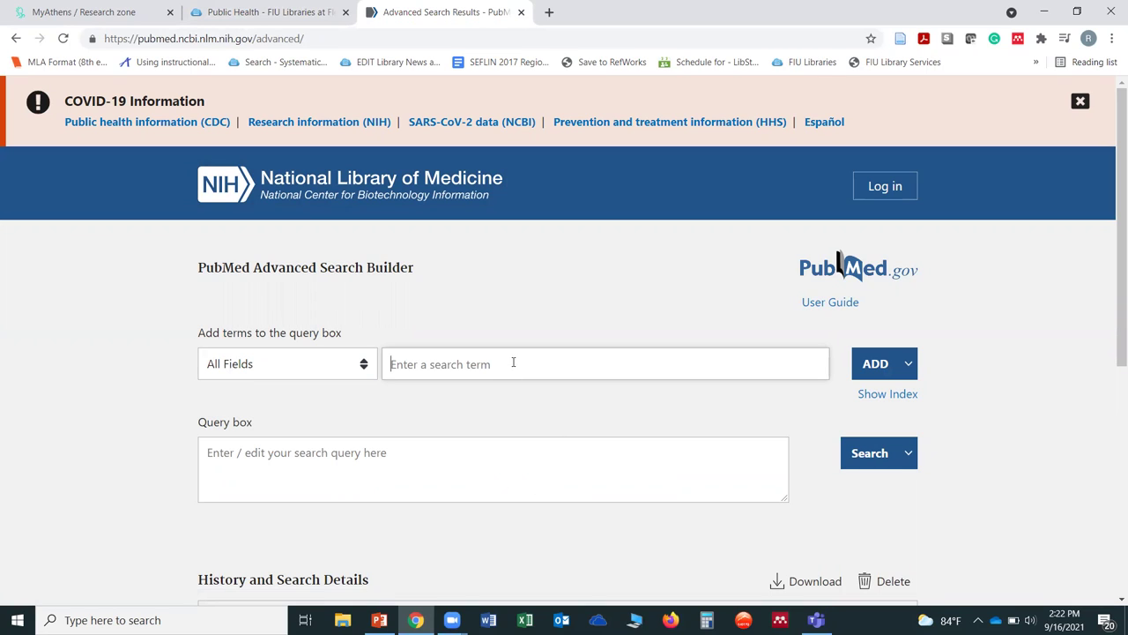
{"action": "type", "text": "primary care"}
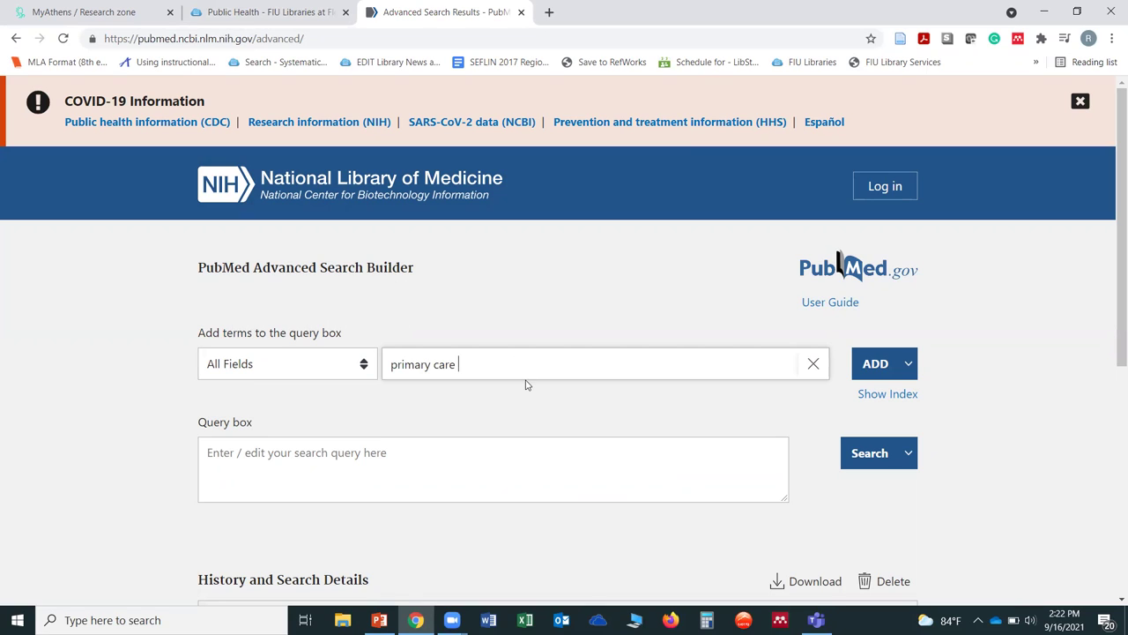
{"action": "left_click", "coordinate": [908, 365]}
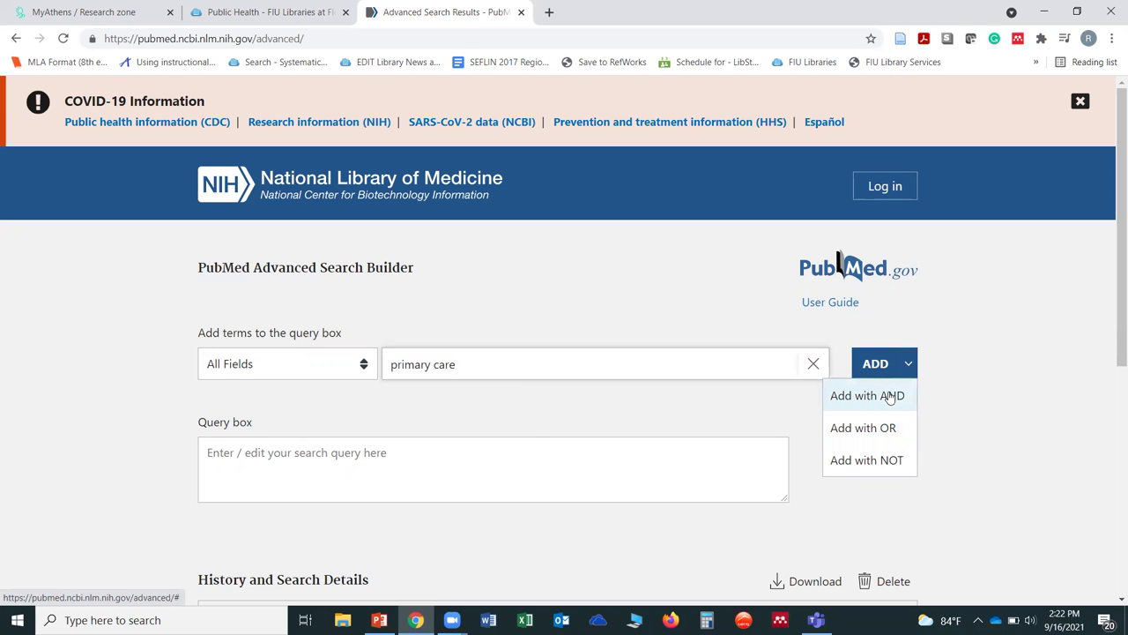
{"action": "left_click", "coordinate": [890, 396]}
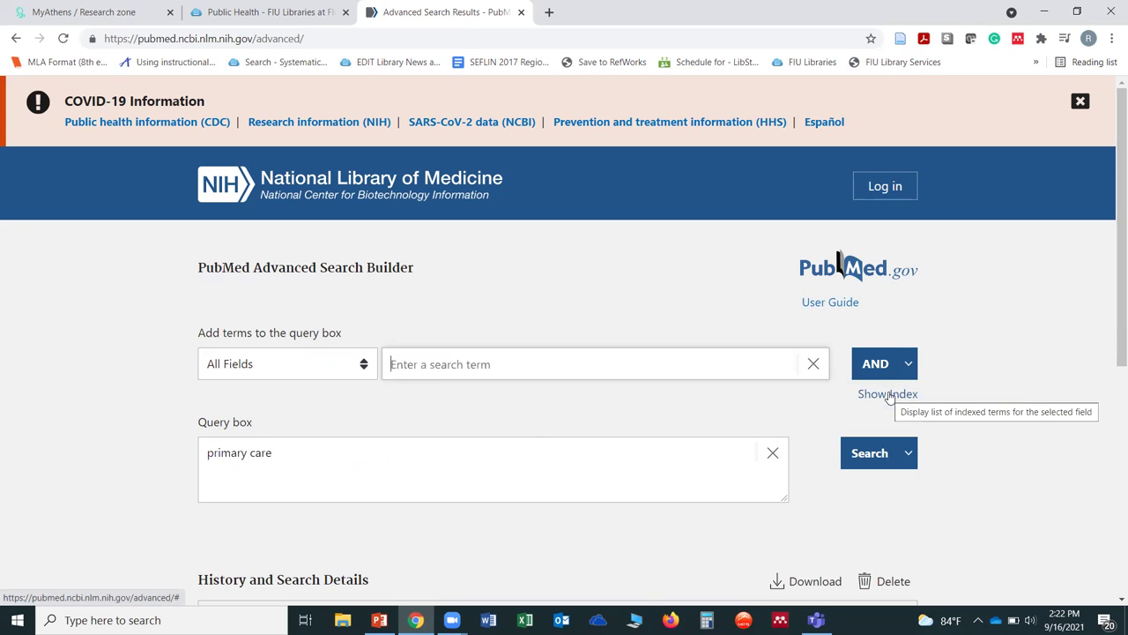
AND 'covid-19' and 'elderly' into the query and run the search.
{"action": "left_click", "coordinate": [445, 363]}
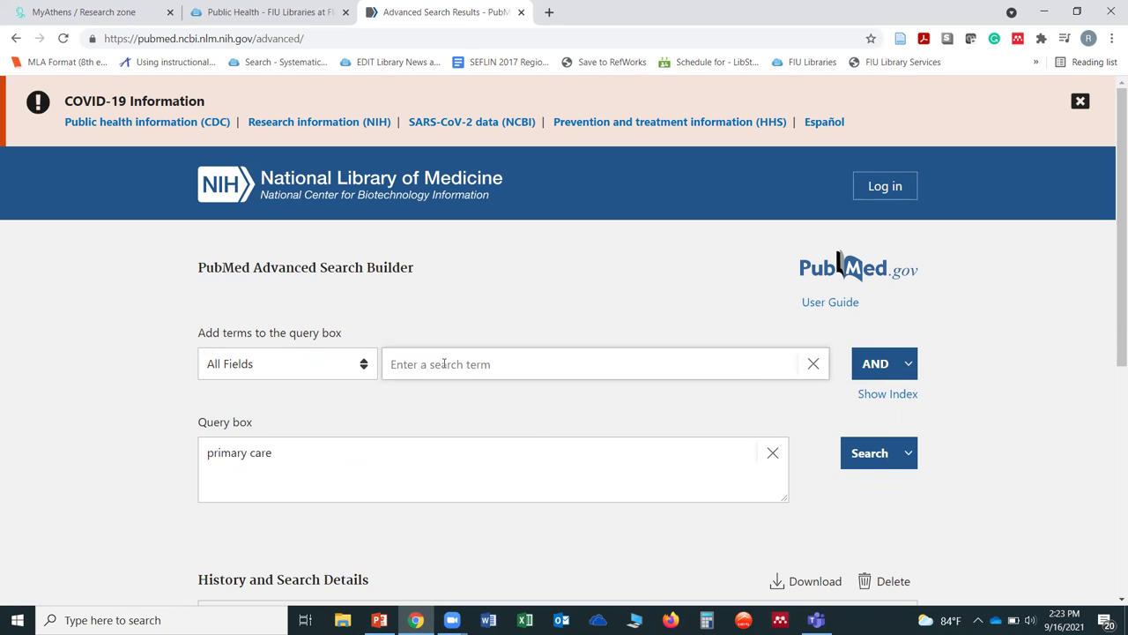
{"action": "type", "text": "covid-19"}
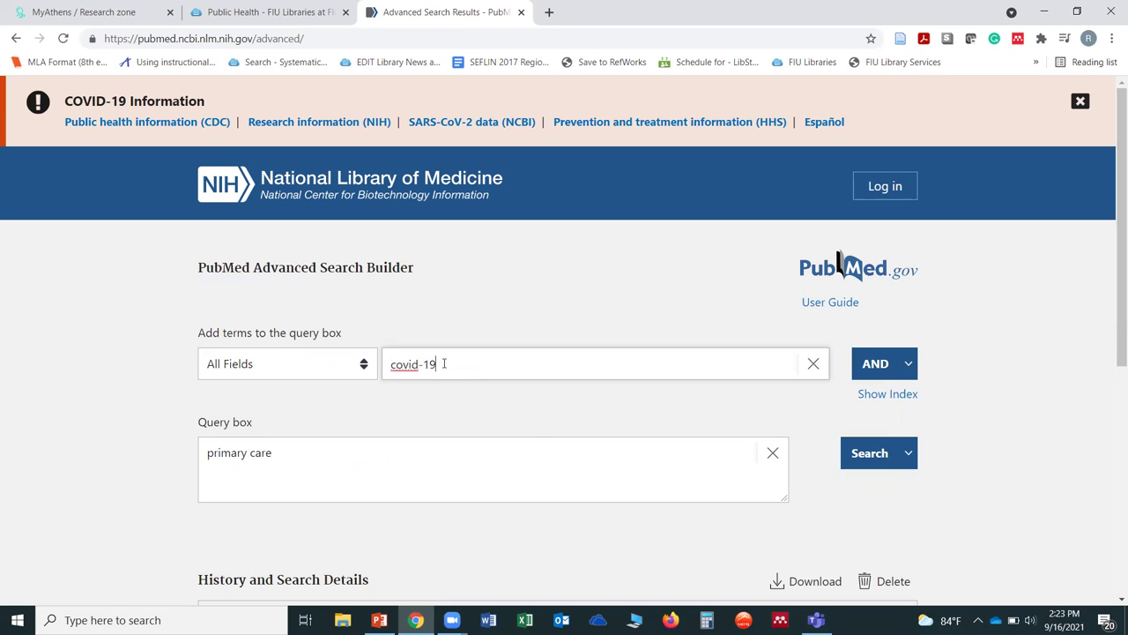
{"action": "left_click", "coordinate": [880, 364]}
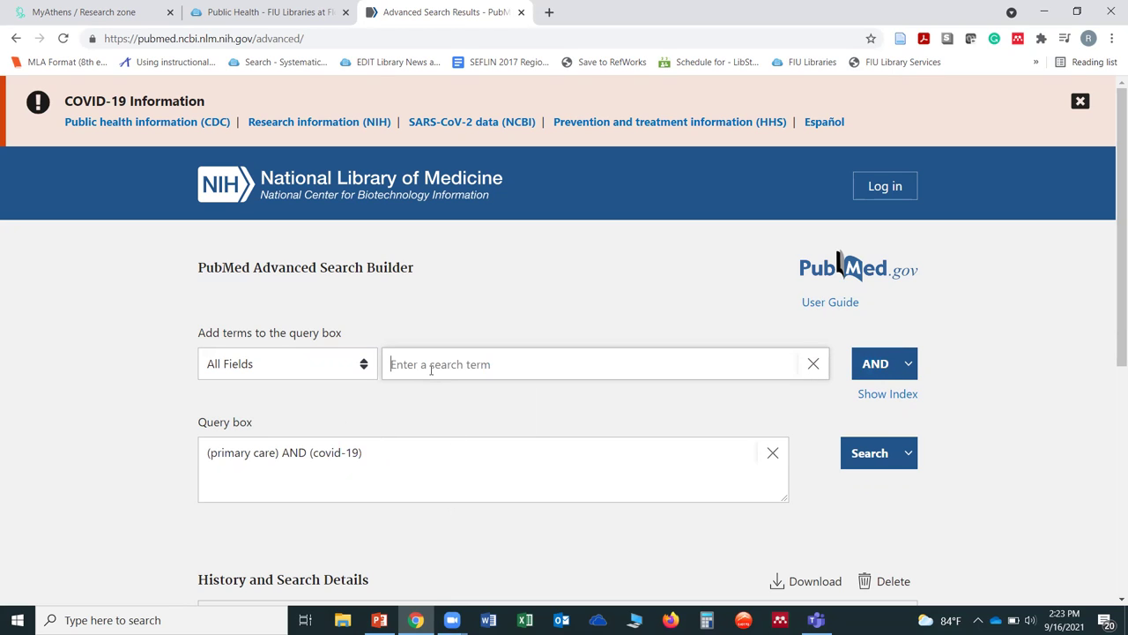
{"action": "type", "text": "elderly"}
{"action": "left_click", "coordinate": [870, 364]}
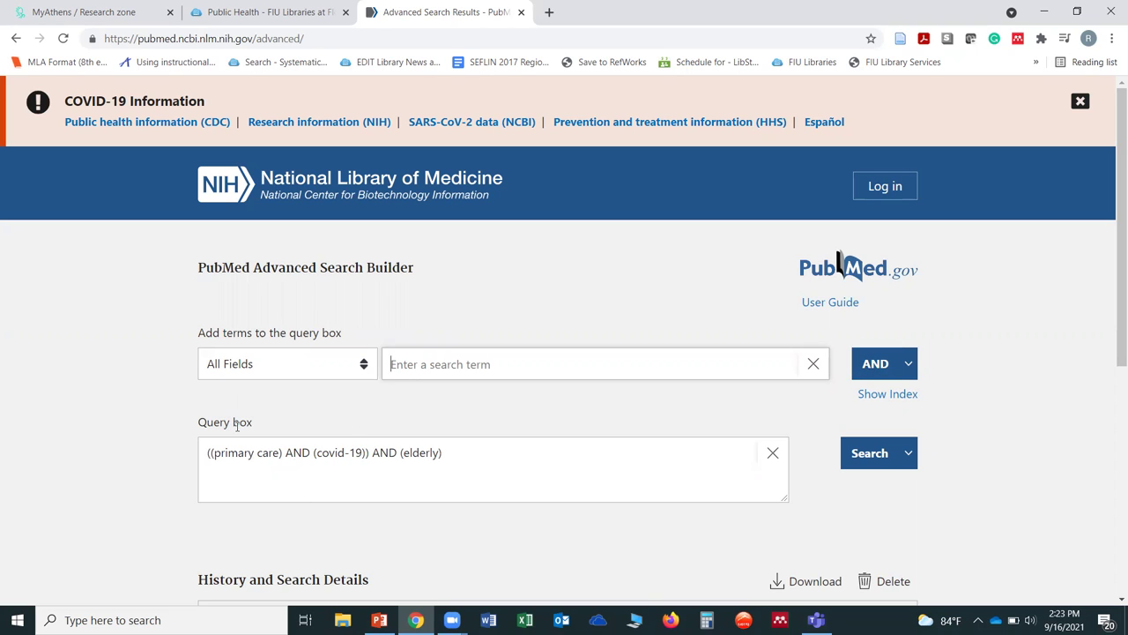
{"action": "left_click", "coordinate": [865, 460]}
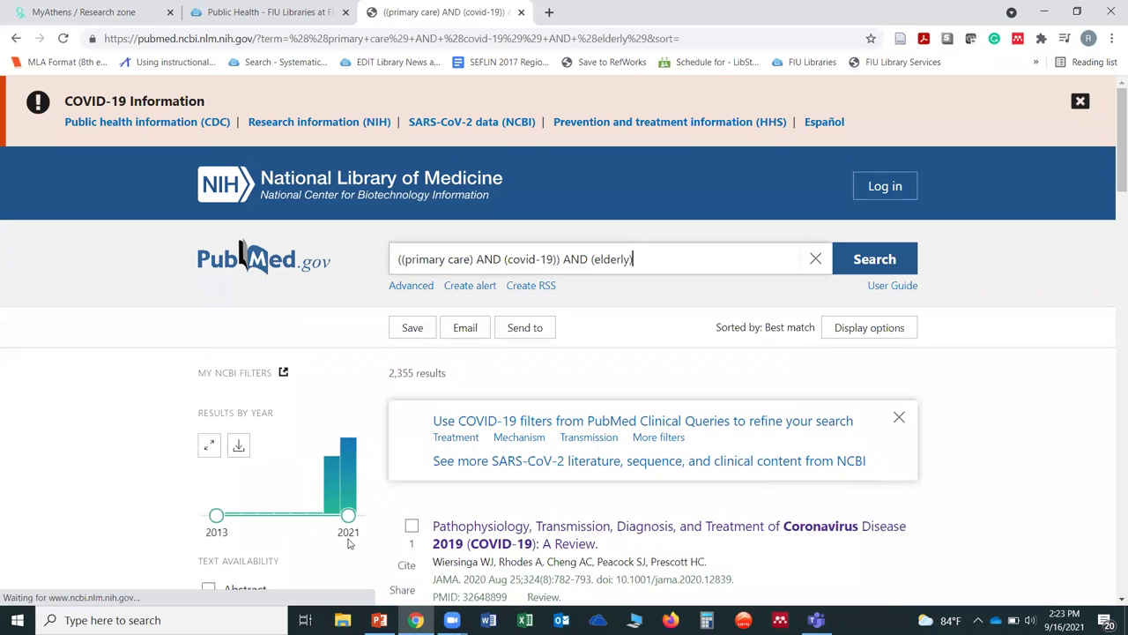
Browse the 2,355 results and review Additional filters without applying any.
{"action": "scroll", "coordinate": [127, 521], "scroll_direction": "down", "scroll_amount": 2}
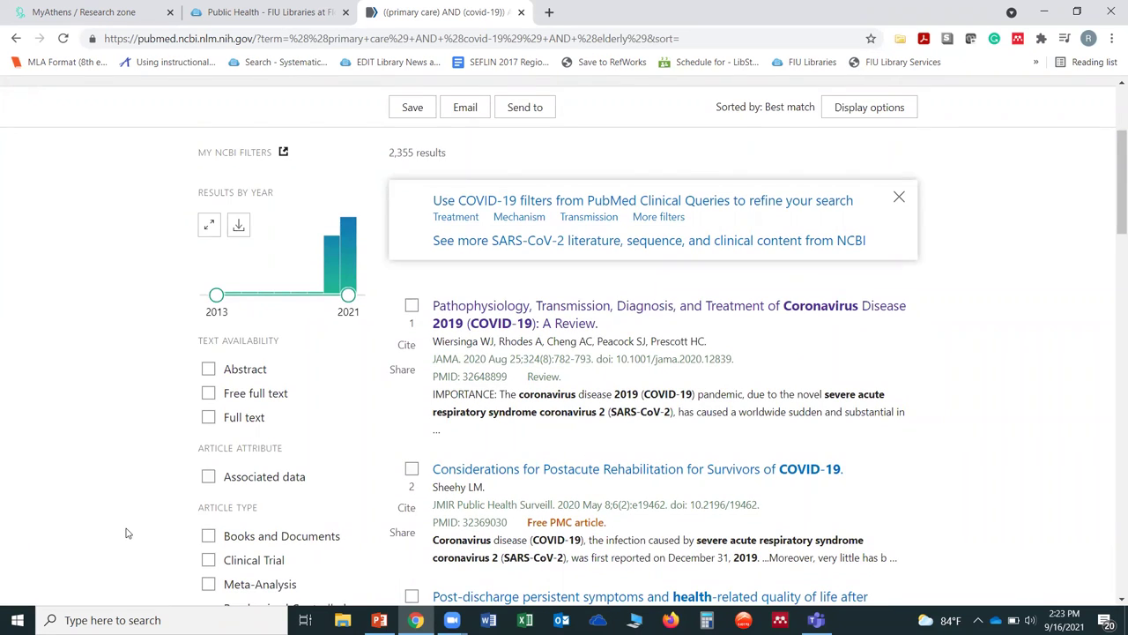
{"action": "scroll", "coordinate": [126, 521], "scroll_direction": "down", "scroll_amount": 2}
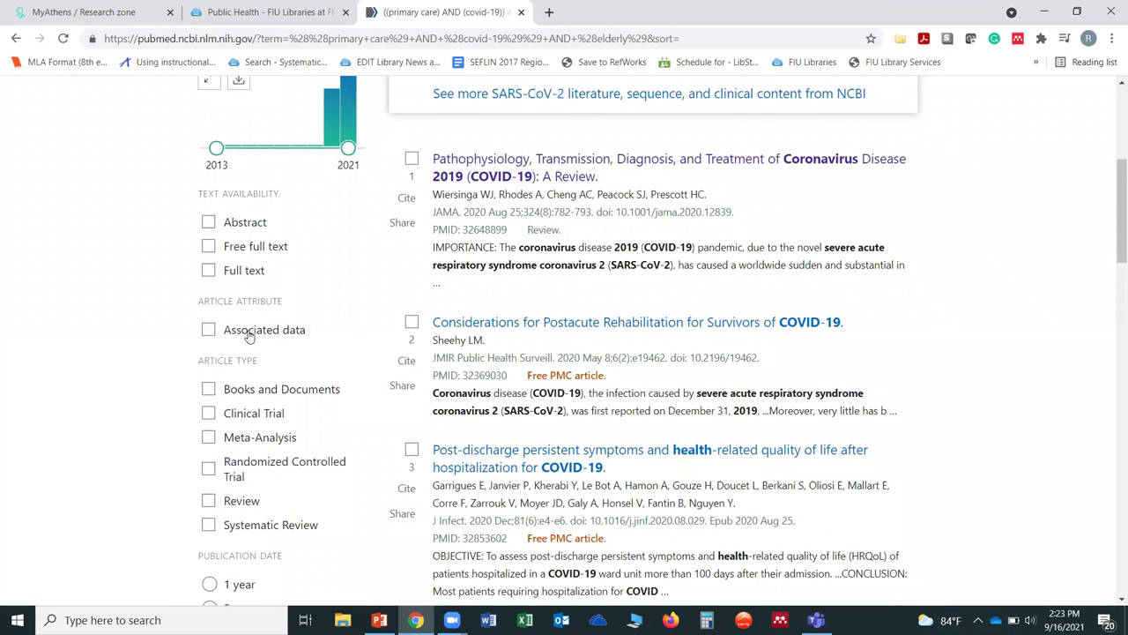
{"action": "scroll", "coordinate": [249, 335], "scroll_direction": "down", "scroll_amount": 1}
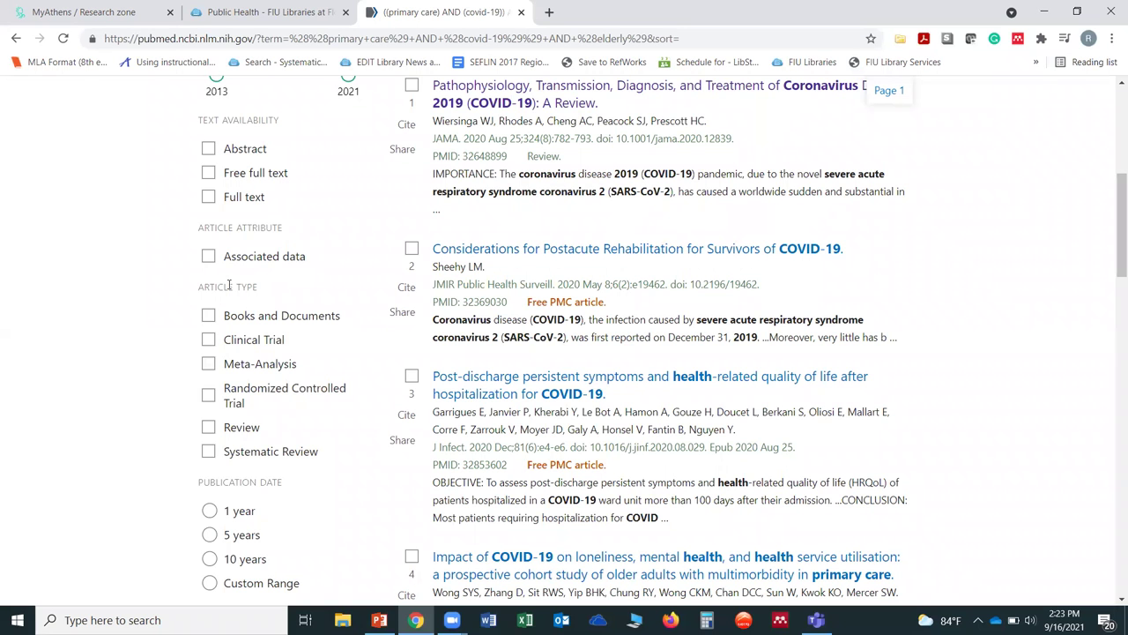
{"action": "scroll", "coordinate": [207, 454], "scroll_direction": "down", "scroll_amount": 2}
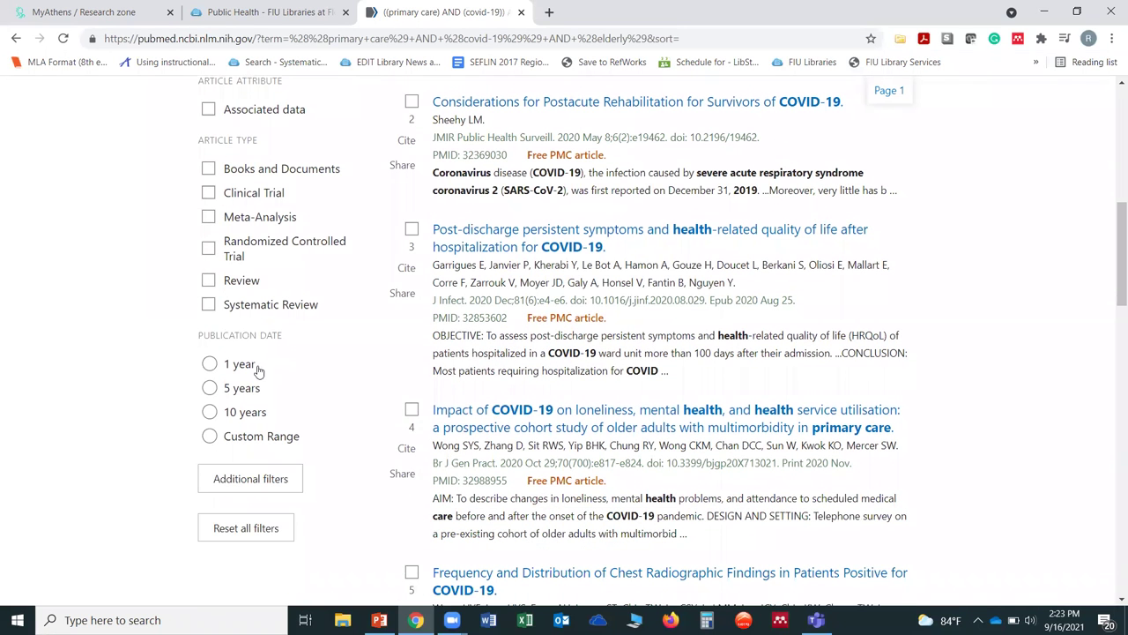
{"action": "left_click", "coordinate": [258, 487]}
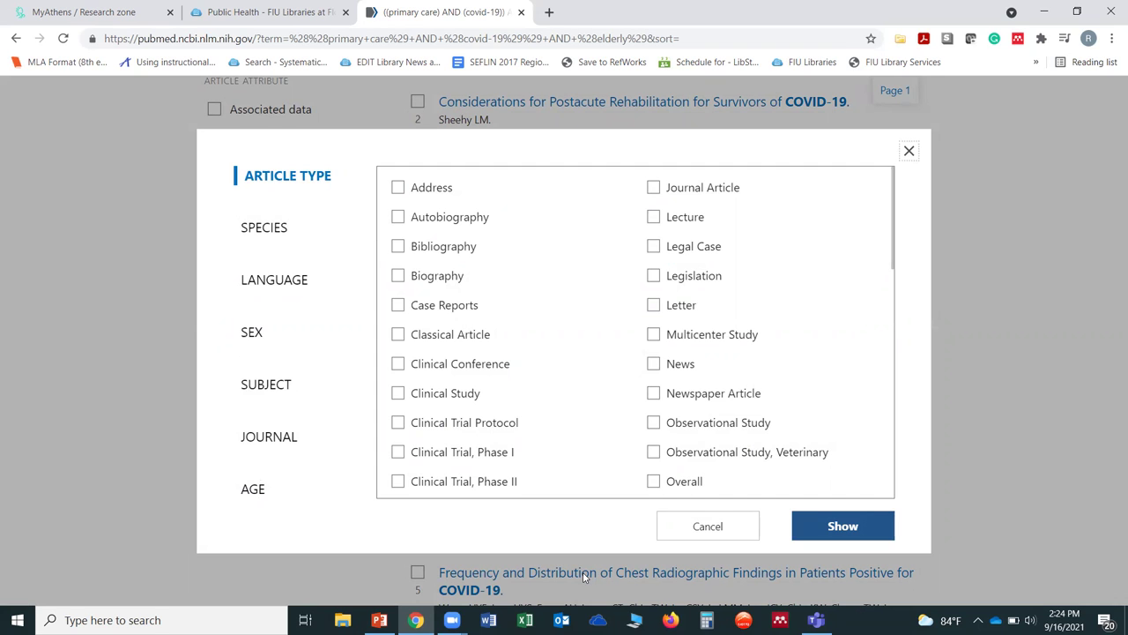
{"action": "left_click", "coordinate": [909, 151]}
{"action": "scroll", "coordinate": [626, 349], "scroll_direction": "up", "scroll_amount": 2}
{"action": "scroll", "coordinate": [625, 347], "scroll_direction": "up", "scroll_amount": 2}
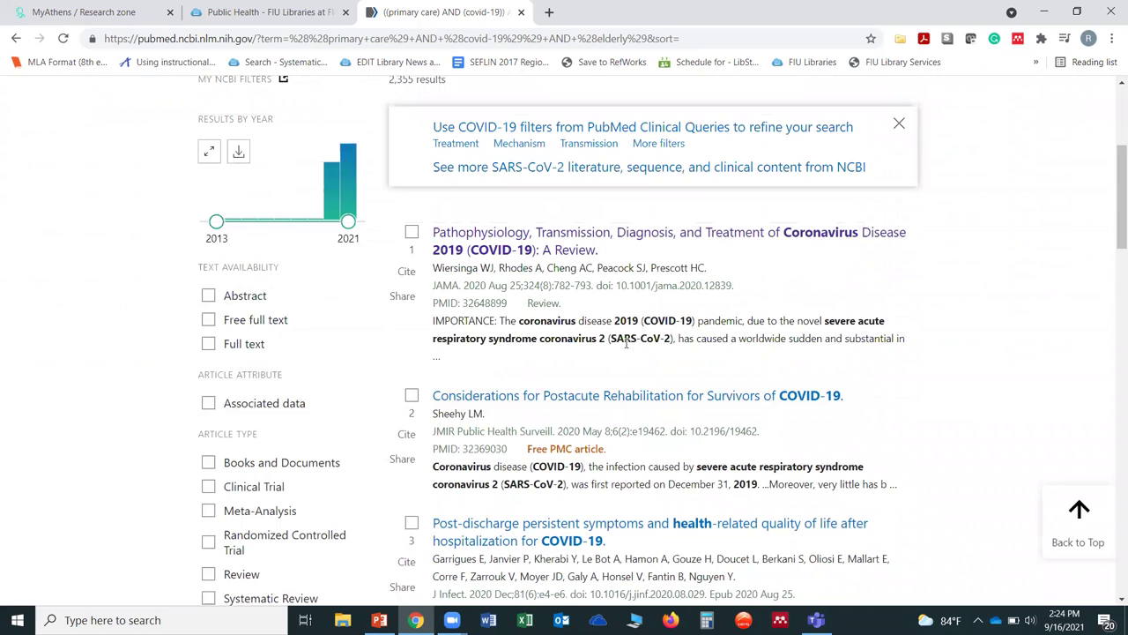
{"action": "left_click", "coordinate": [552, 238]}
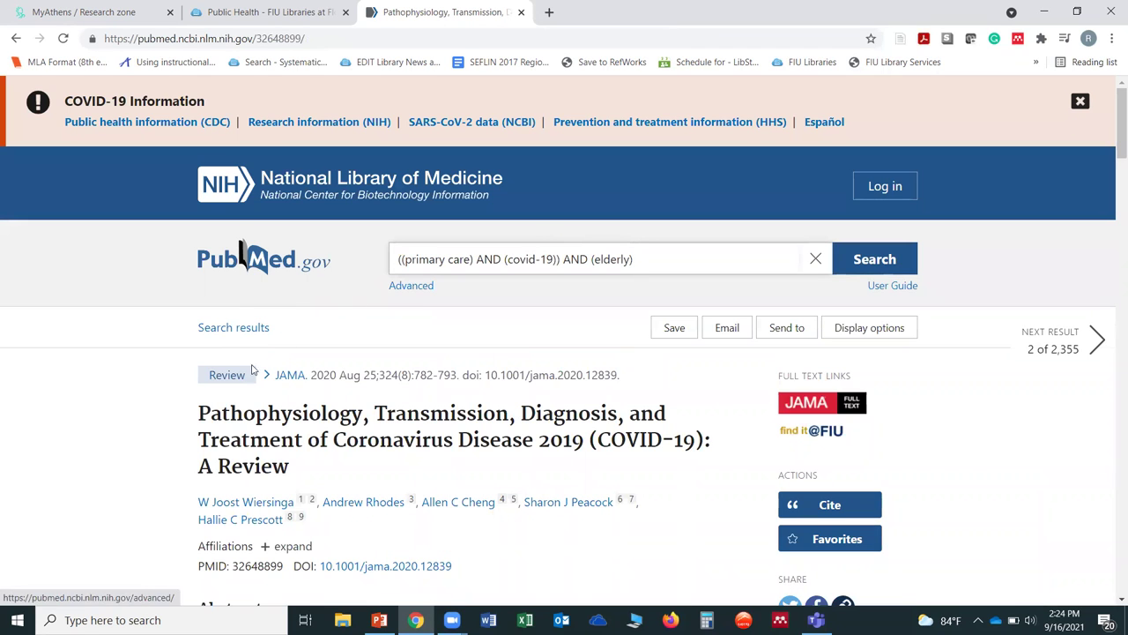
{"action": "scroll", "coordinate": [190, 390], "scroll_direction": "down", "scroll_amount": 3}
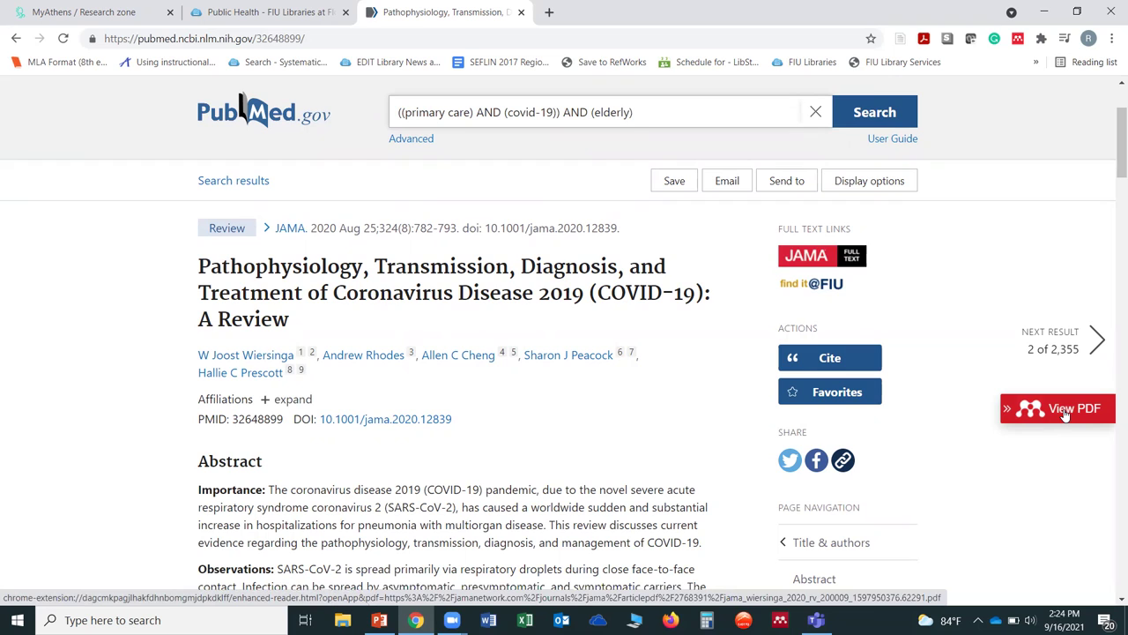
{"action": "left_click", "coordinate": [804, 286]}
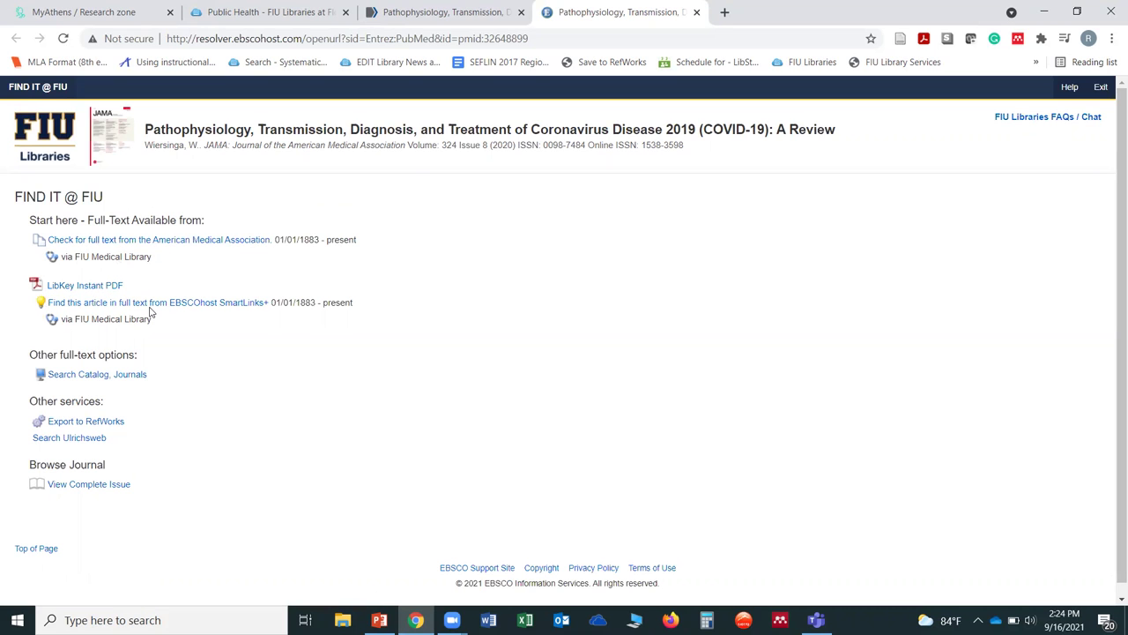
{"action": "left_click", "coordinate": [420, 13]}
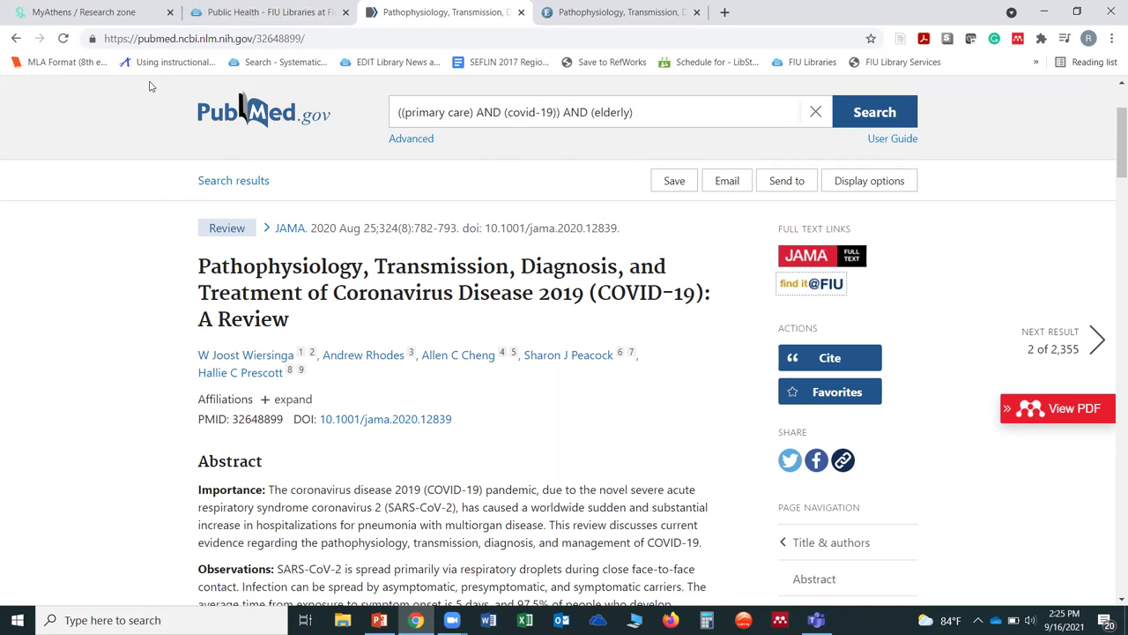
Revisit the top of the Public Health guide, then bring up PowerPoint slide 7 on choosing keywords.
{"action": "left_click", "coordinate": [278, 17]}
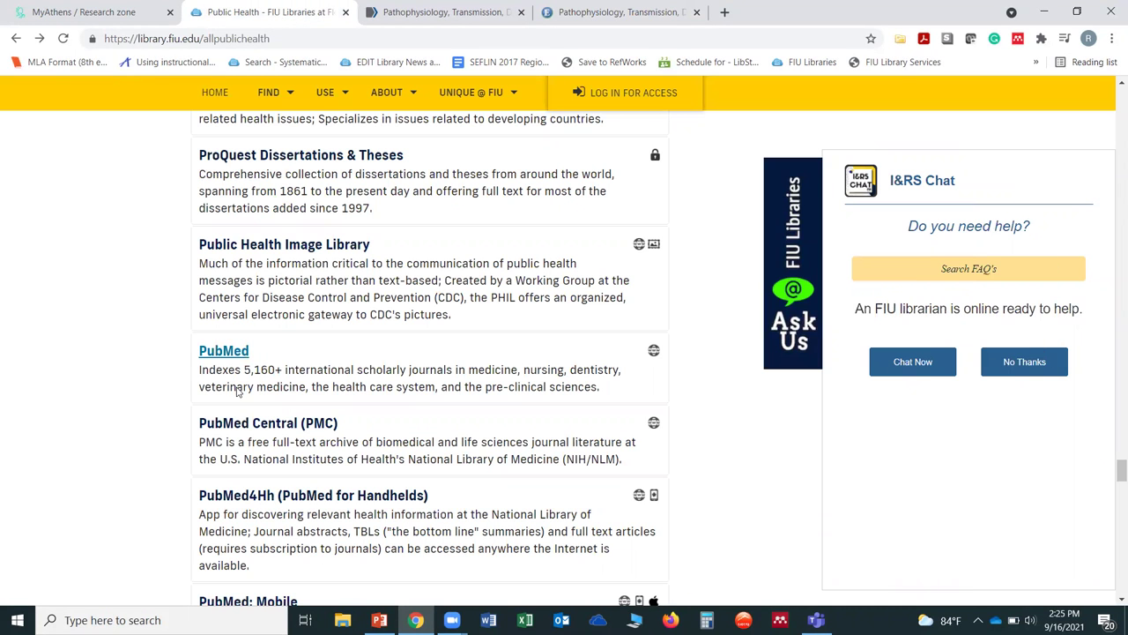
{"action": "scroll", "coordinate": [236, 391], "scroll_direction": "up", "scroll_amount": 8}
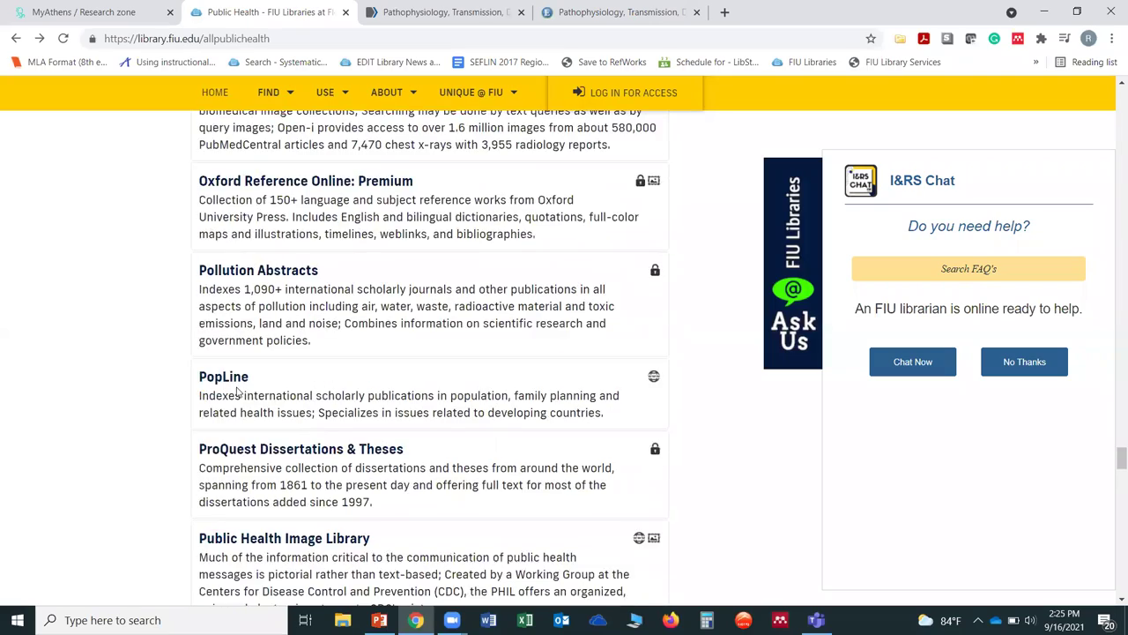
{"action": "scroll", "coordinate": [236, 391], "scroll_direction": "up", "scroll_amount": 5}
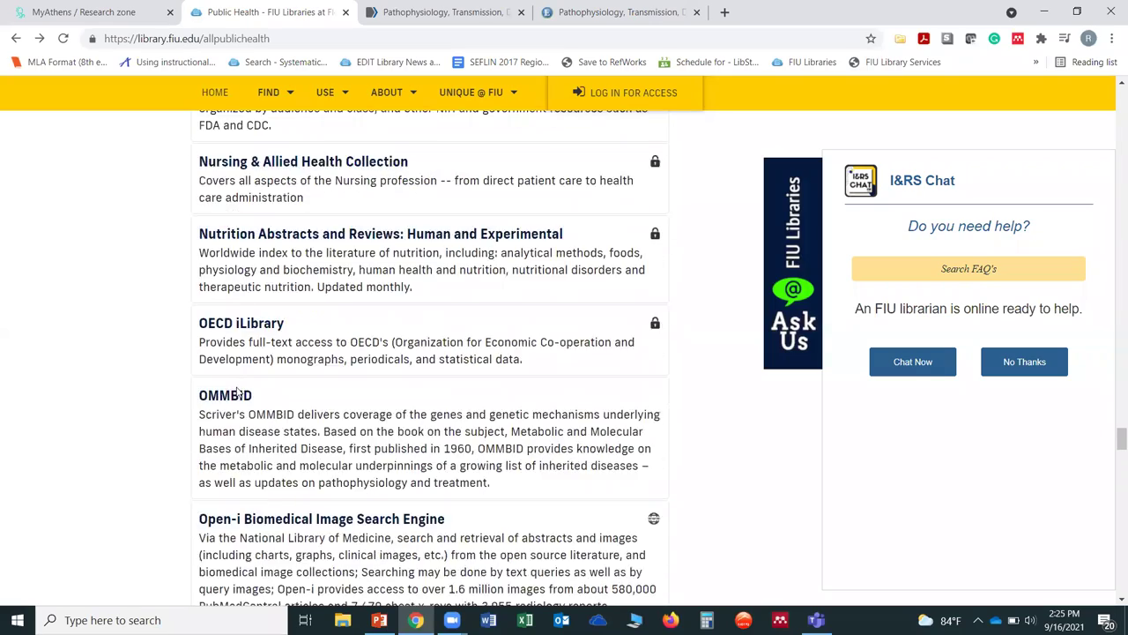
{"action": "scroll", "coordinate": [654, 542], "scroll_direction": "up", "scroll_amount": 6}
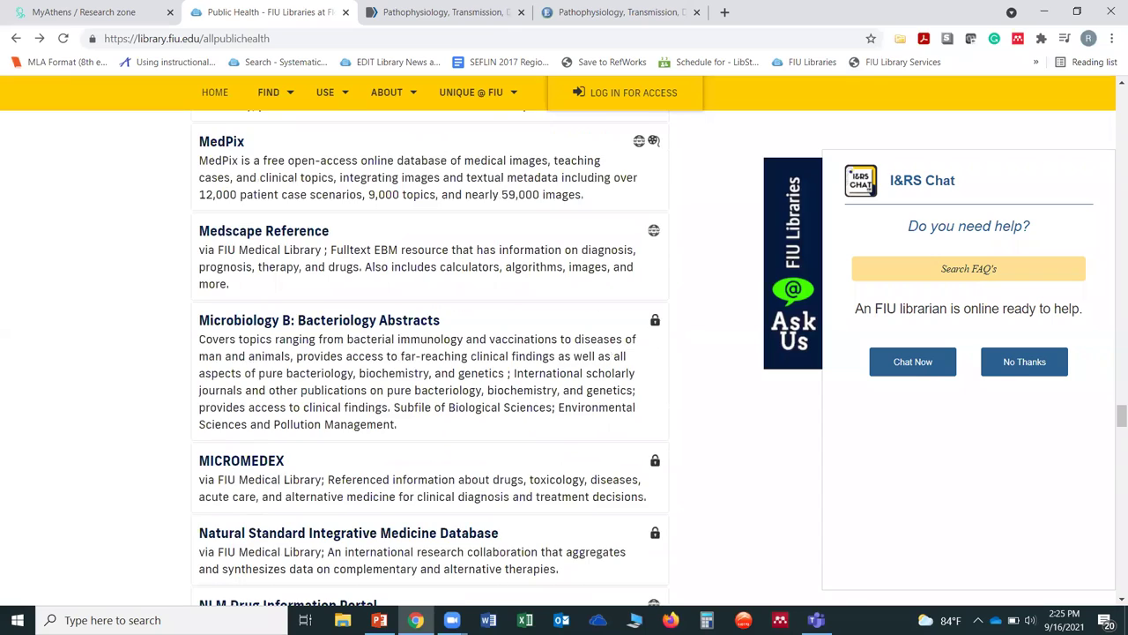
{"action": "left_click_drag", "start_coordinate": [1113, 394], "coordinate": [1118, 112]}
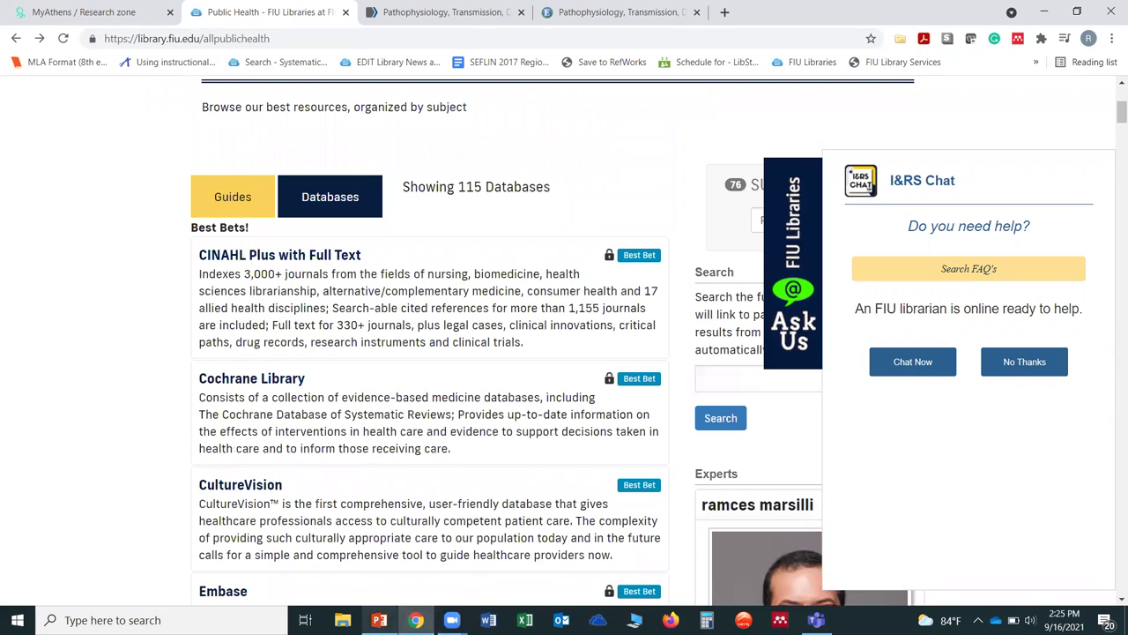
{"action": "mouse_move", "coordinate": [379, 617]}
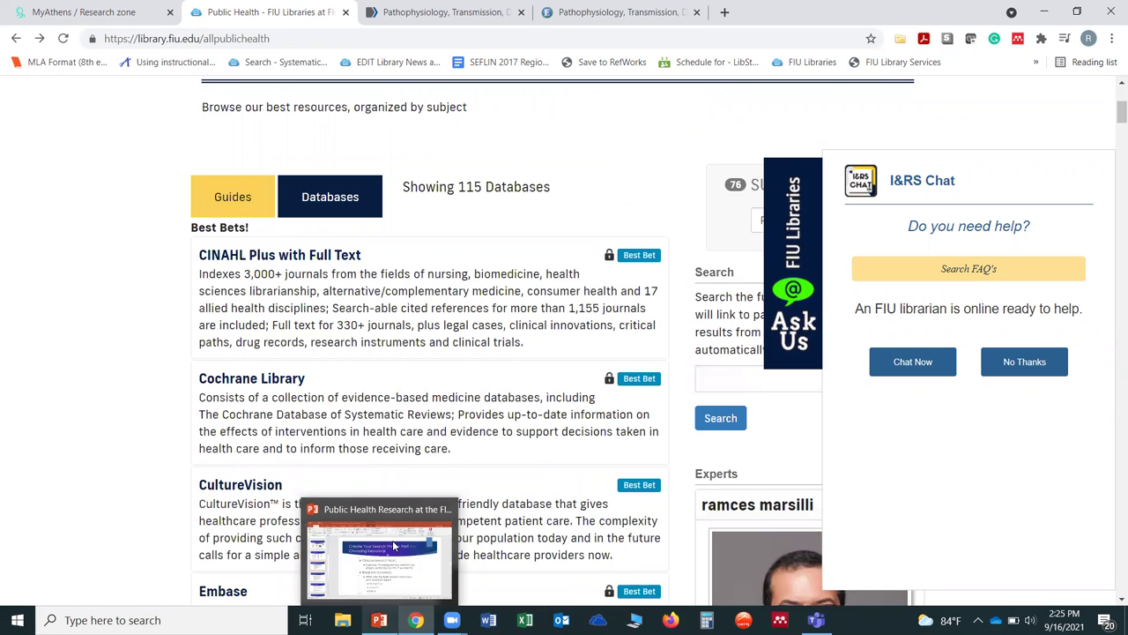
{"action": "left_click", "coordinate": [392, 539]}
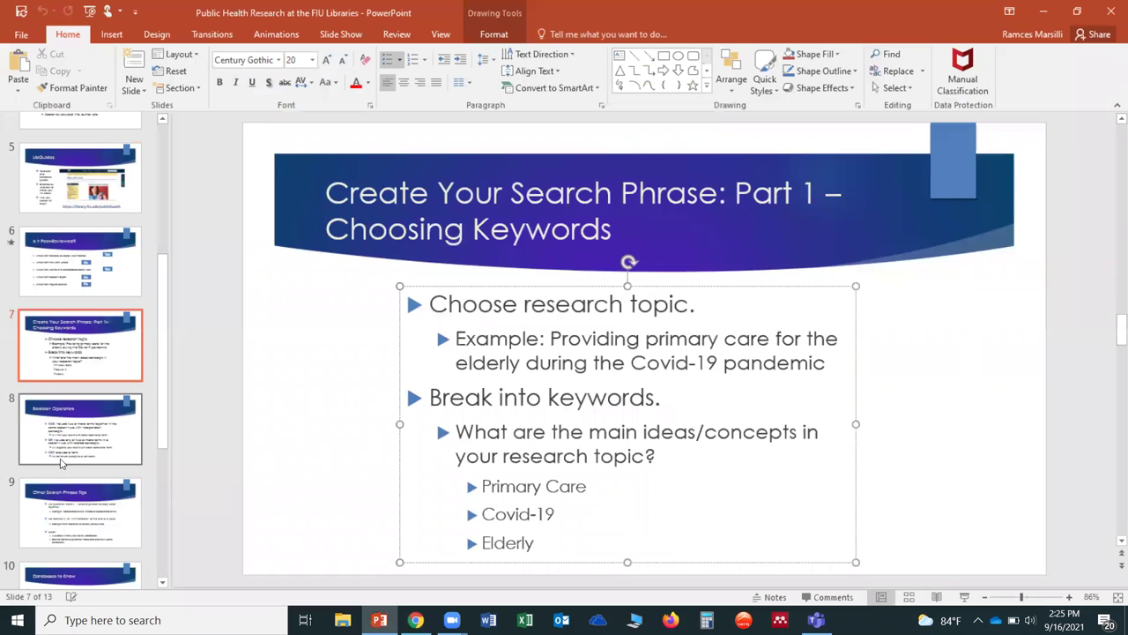